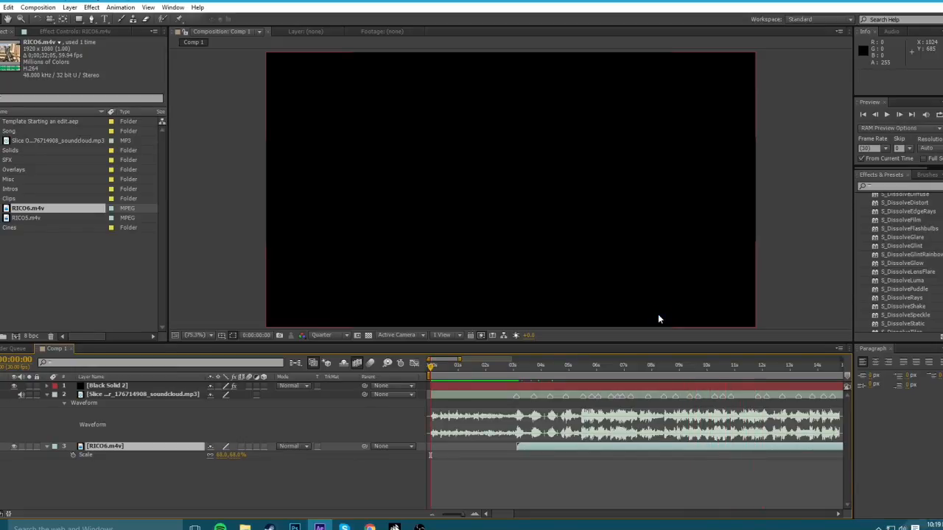
Enable time remapping on the RICO6.m4v layer with the current time at the clip's start, 0:00:03:04.
click(517, 366)
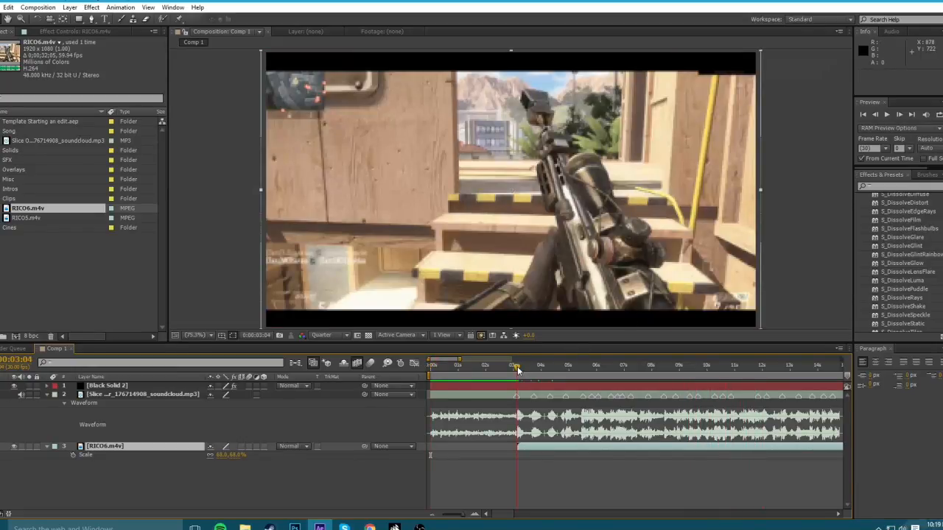
click(505, 366)
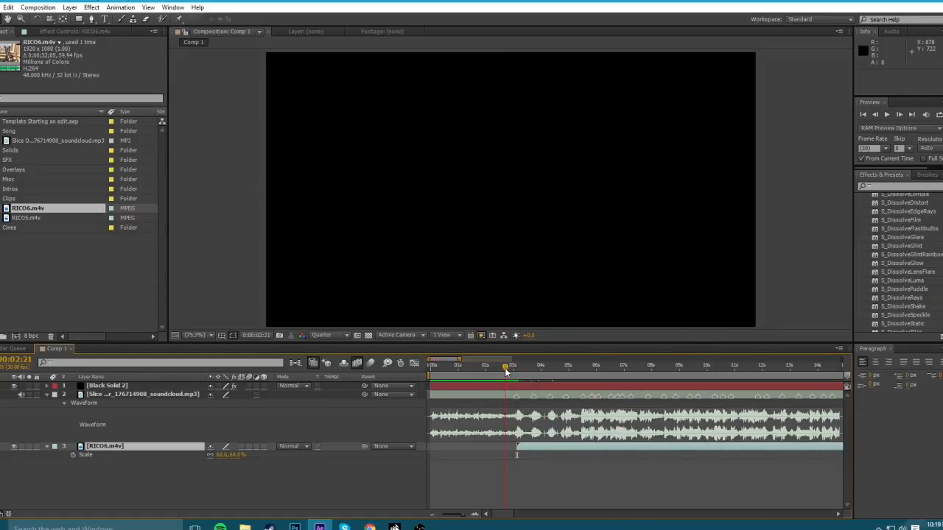
drag(505, 369, 518, 373)
click(518, 481)
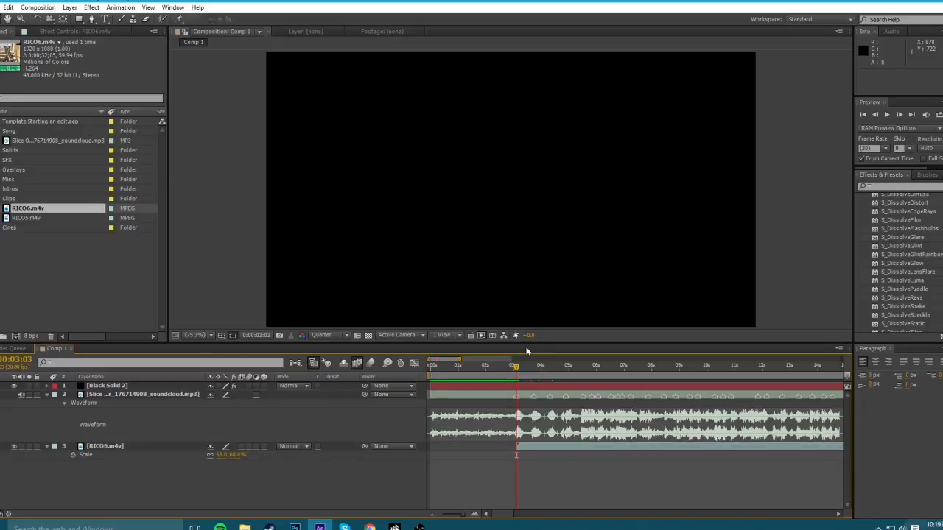
click(518, 365)
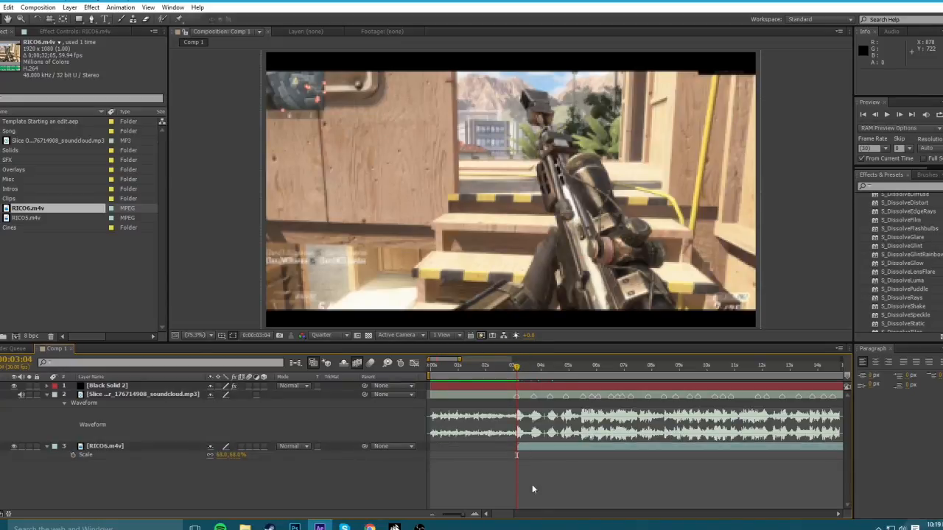
click(474, 515)
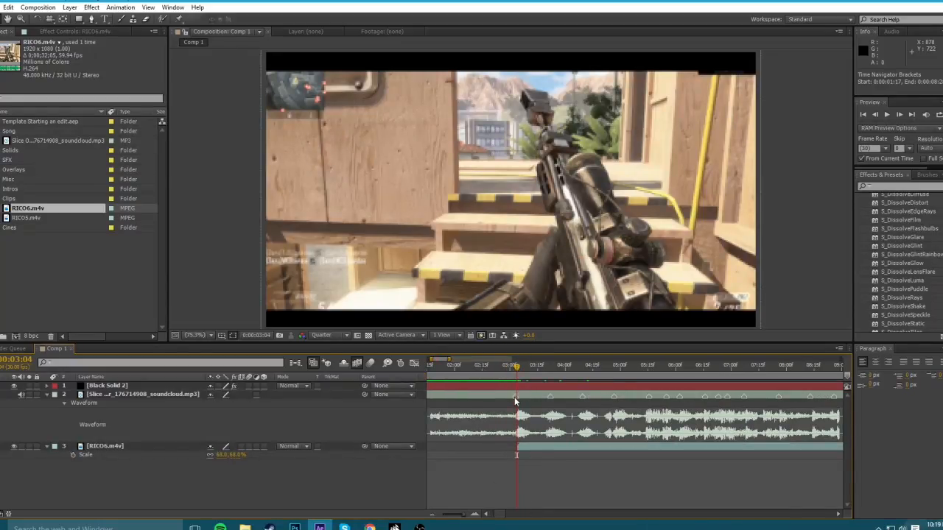
click(96, 447)
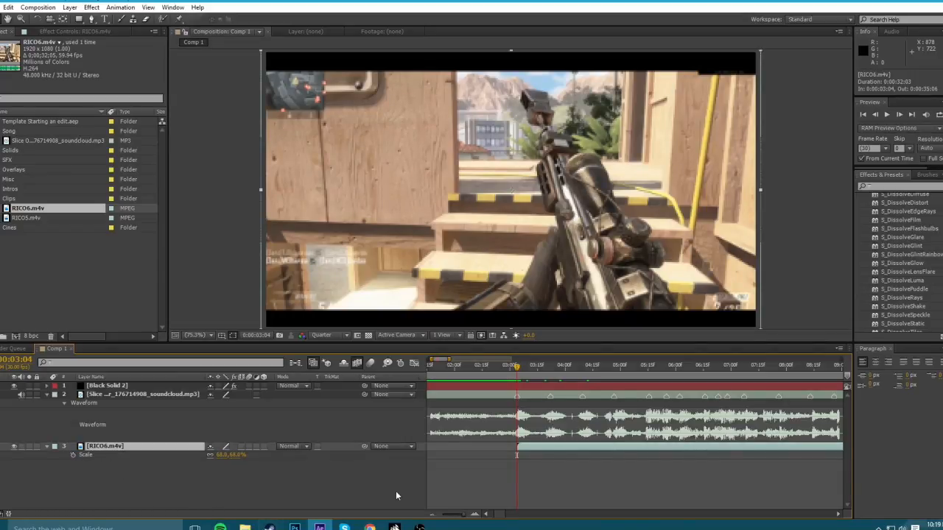
key(ctrl+alt+t)
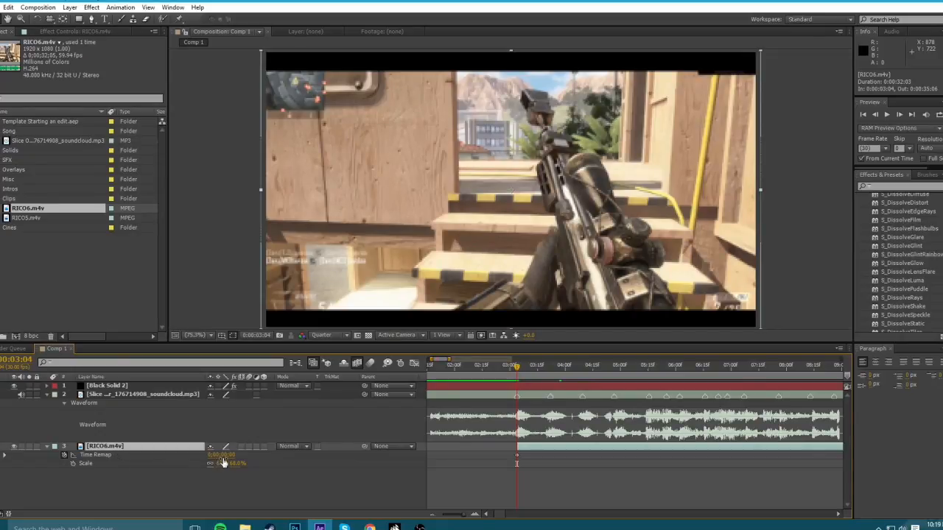
Set the first Time Remap keyframe of RICO6.m4v to 0;00;00;59.
click(432, 515)
click(432, 515)
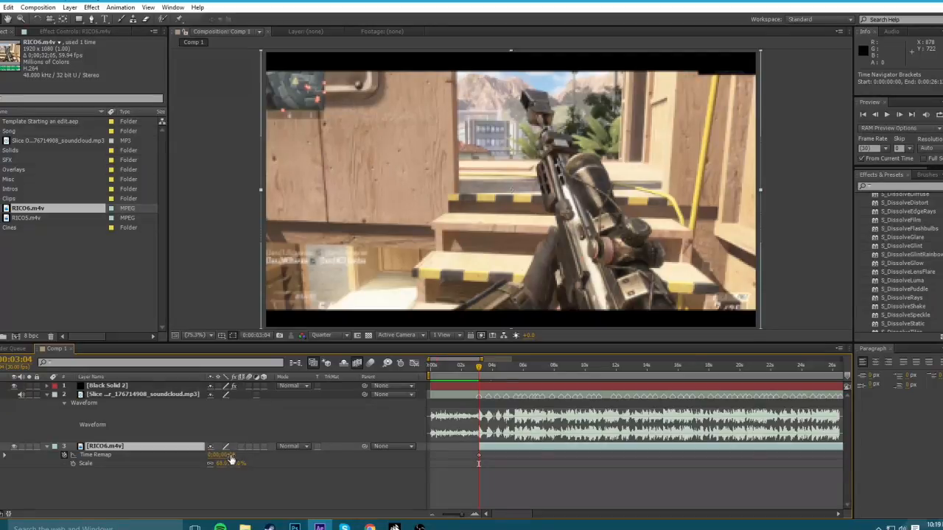
drag(230, 455, 242, 454)
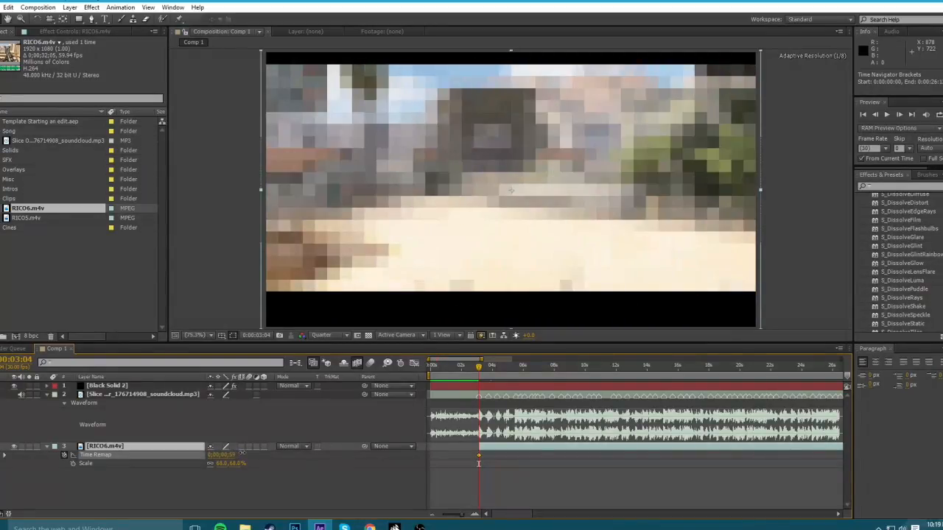
Find the frame where the rifle fires and add a Time Remap keyframe there, at 0:00:07:11.
click(433, 515)
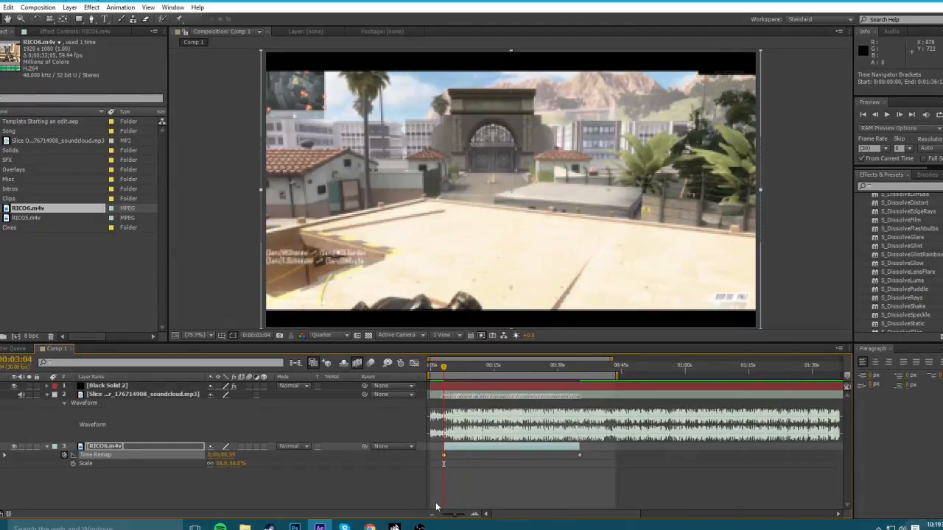
click(468, 369)
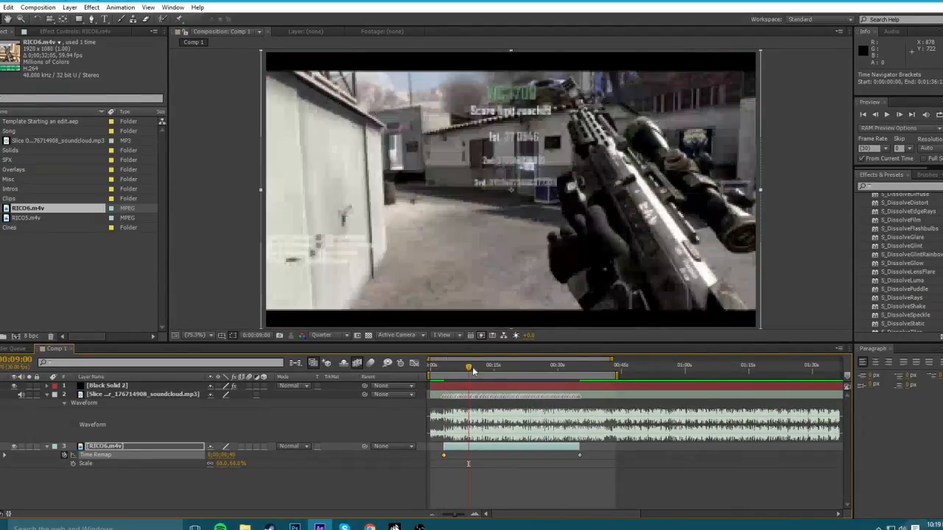
click(462, 368)
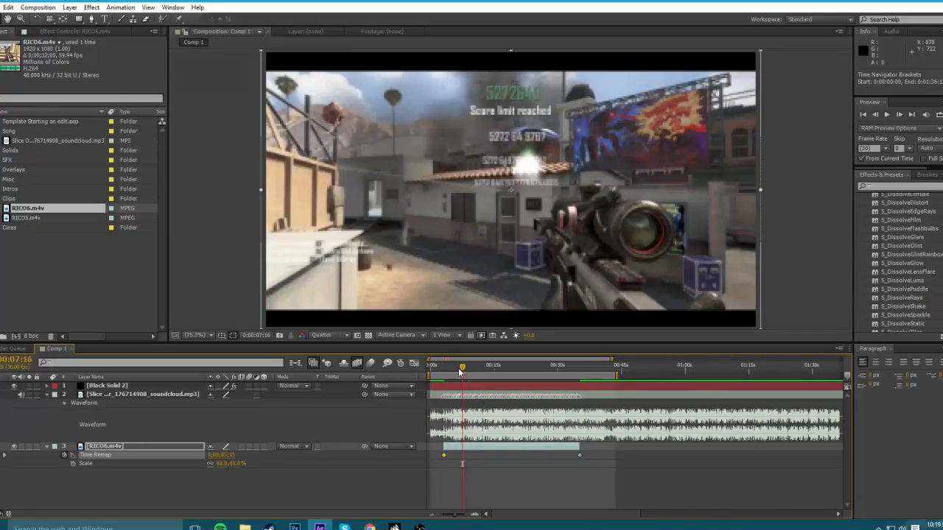
click(461, 367)
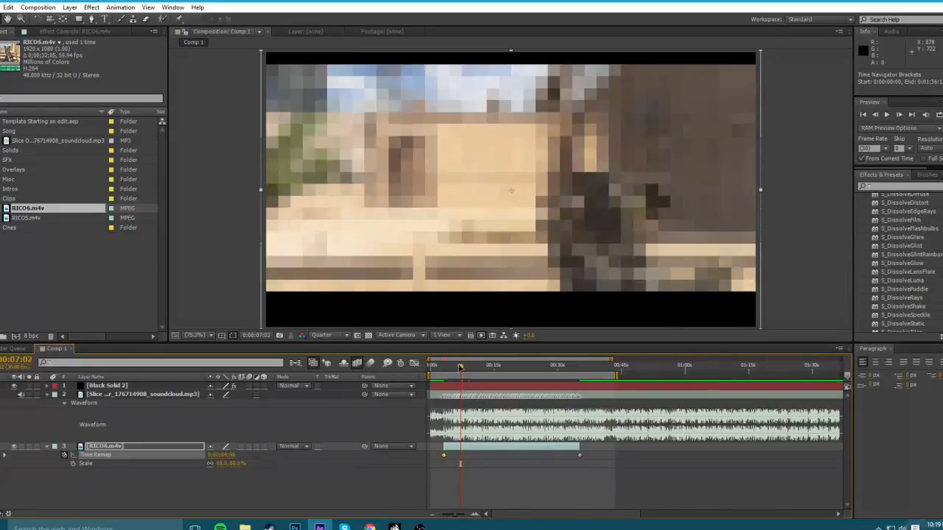
click(462, 367)
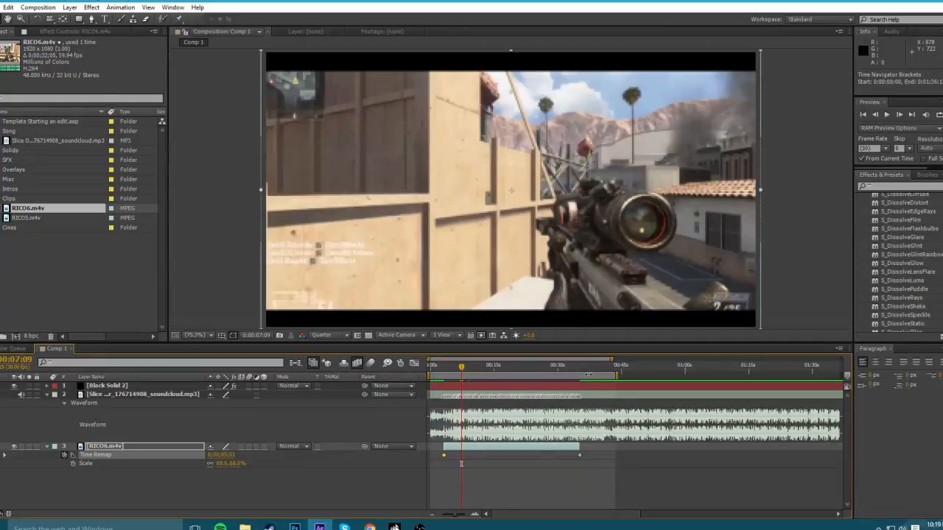
key(Page_Down)
key(Page_Down)
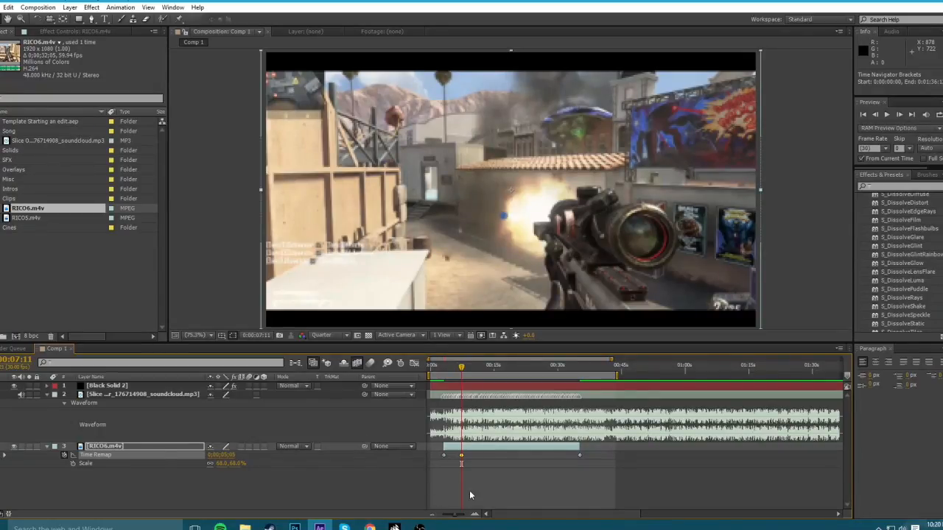
Move the gunshot's Time Remap keyframe earlier to 0:00:06:02 and align the current time with it.
click(475, 514)
click(475, 514)
drag(509, 514, 505, 514)
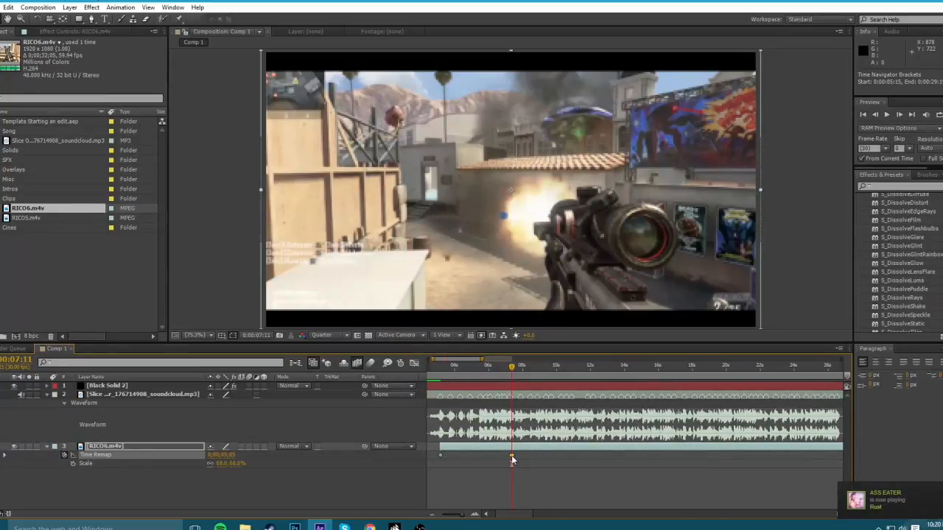
drag(511, 455, 490, 455)
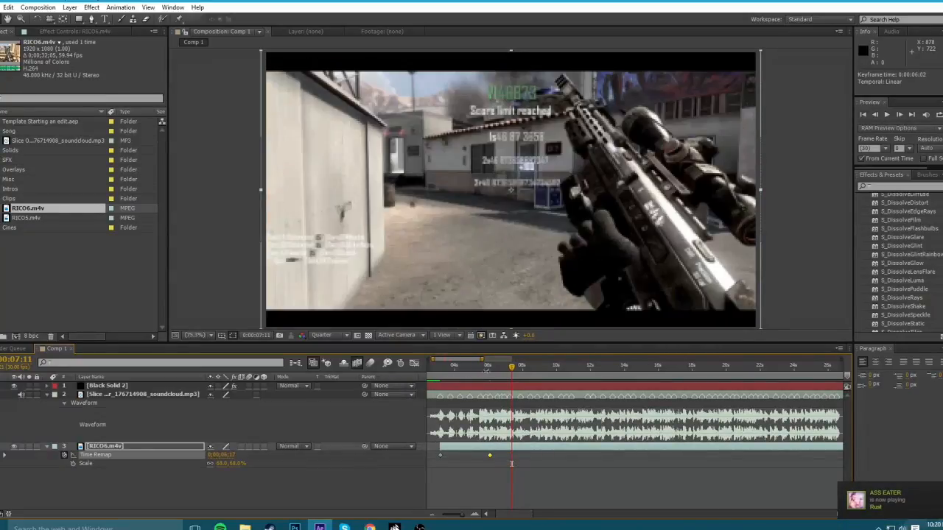
click(488, 366)
drag(488, 366, 490, 366)
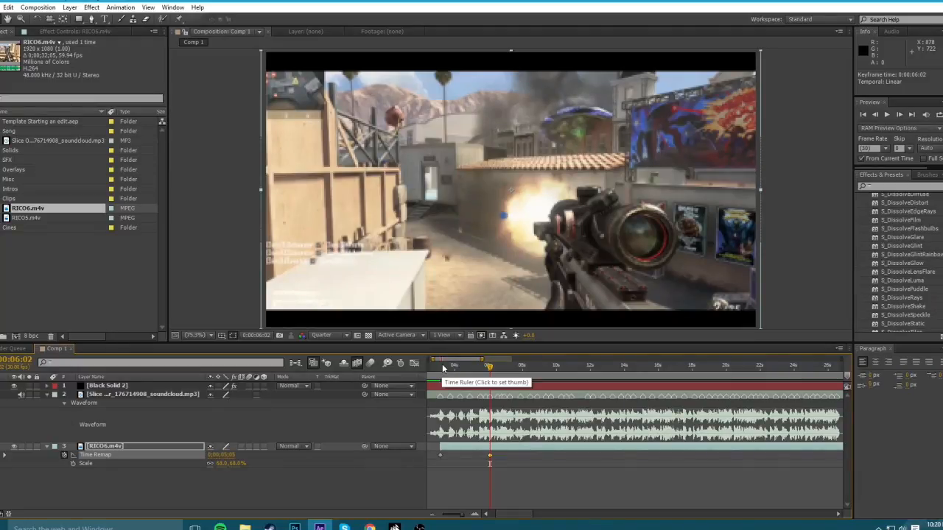
Check a frame between the two Time Remap keyframes, then undo the move and the creation of the gunshot keyframe.
click(491, 462)
click(508, 457)
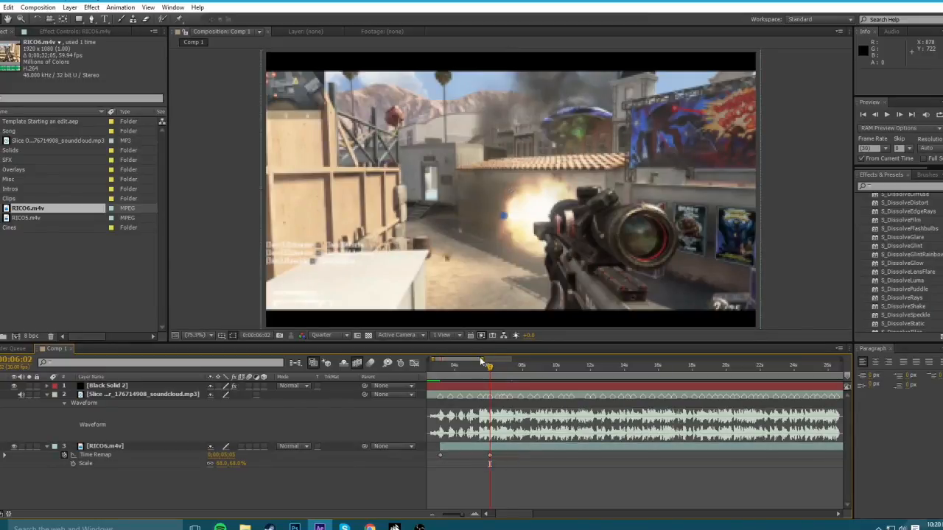
click(453, 366)
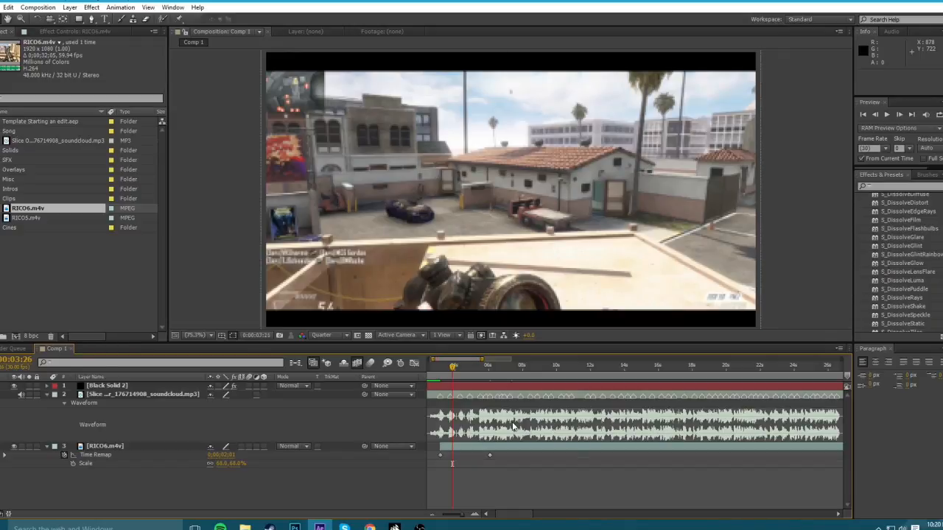
key(ctrl+z)
key(ctrl+z)
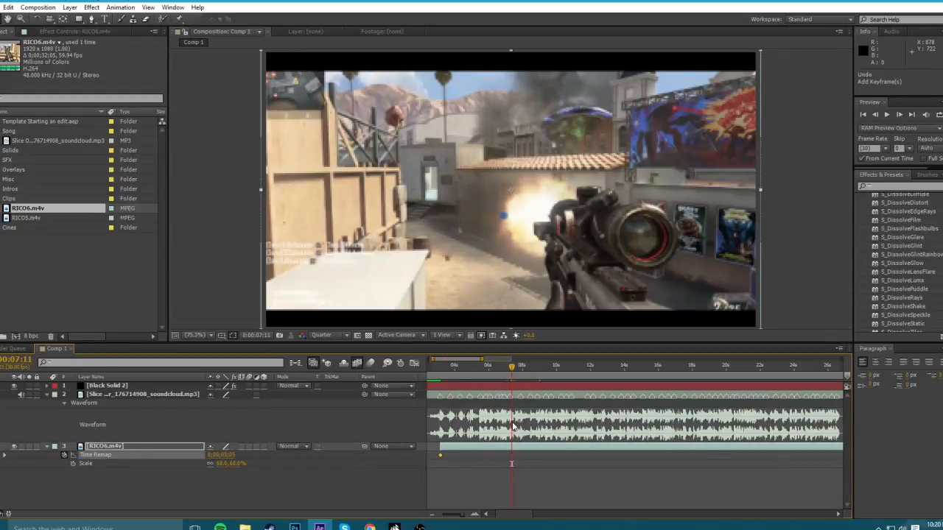
Set the first Time Remap keyframe at 0:00:03:04 to about 0;00;02;03.
click(442, 370)
drag(442, 371, 441, 370)
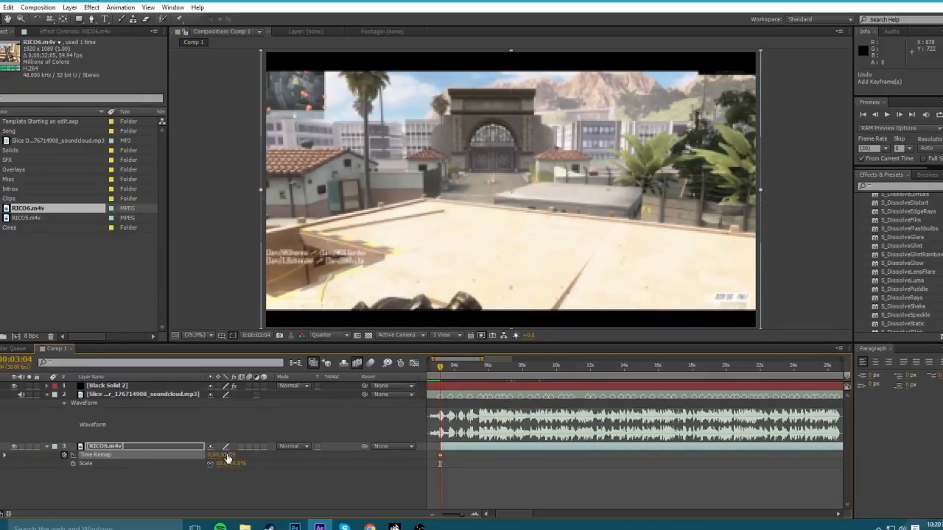
mouse_move(227, 458)
mouse_down()
mouse_move(251, 458)
mouse_move(235, 457)
mouse_up()
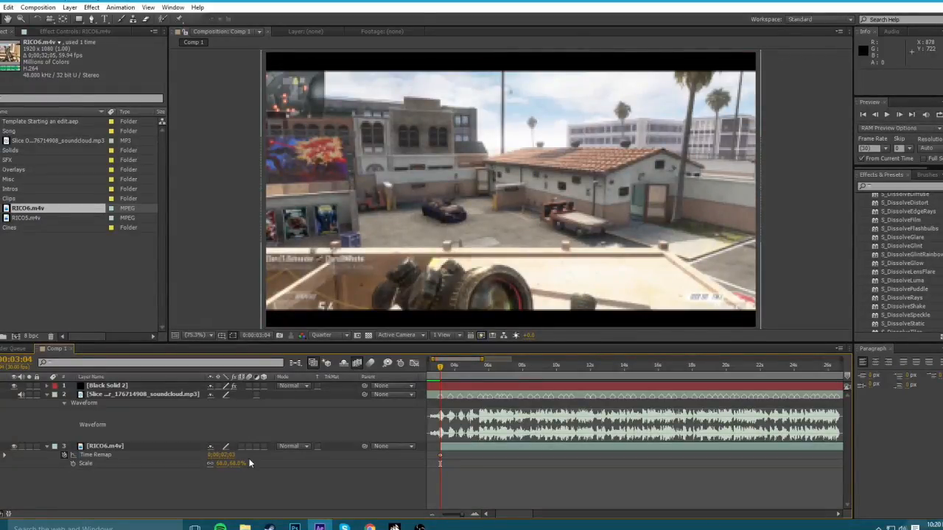
click(223, 455)
click(266, 460)
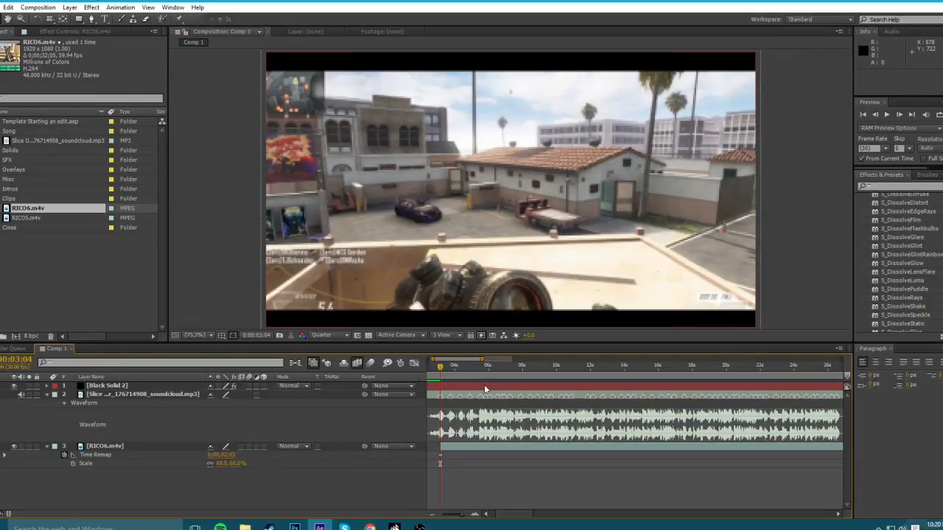
Add a Time Remap keyframe of 0;00;02;59 at the second beat marker, 0:00:03:22.
click(475, 515)
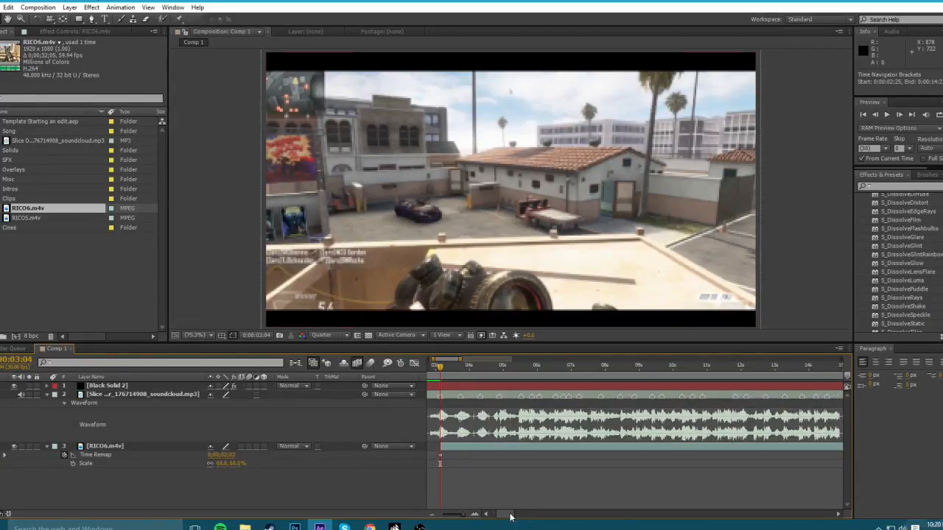
drag(461, 368, 462, 371)
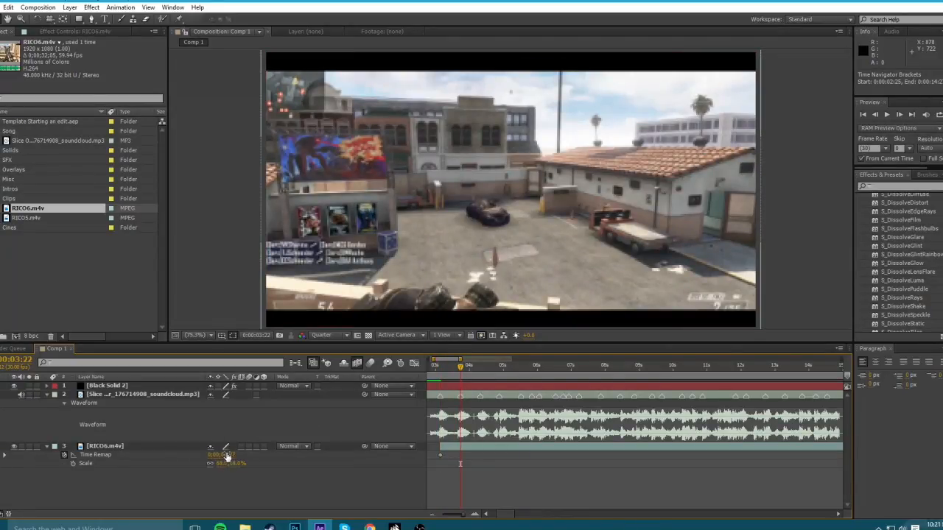
drag(223, 455, 235, 455)
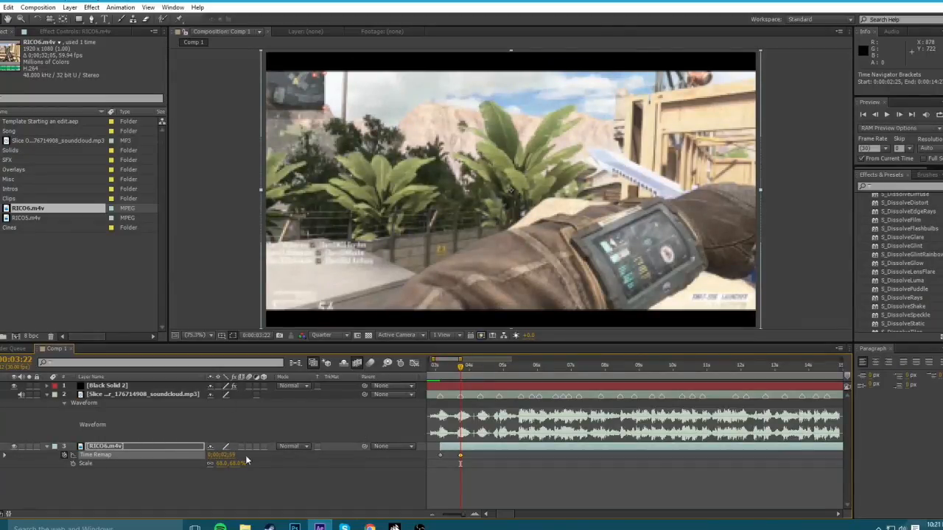
Move the third beat marker on the song layer to 0:00:04:11 to match the waveform peak.
click(482, 371)
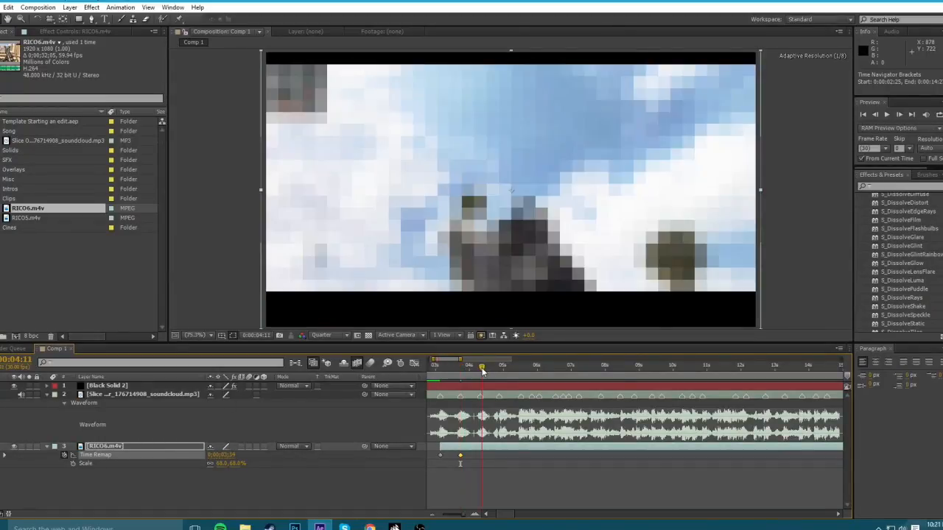
click(479, 400)
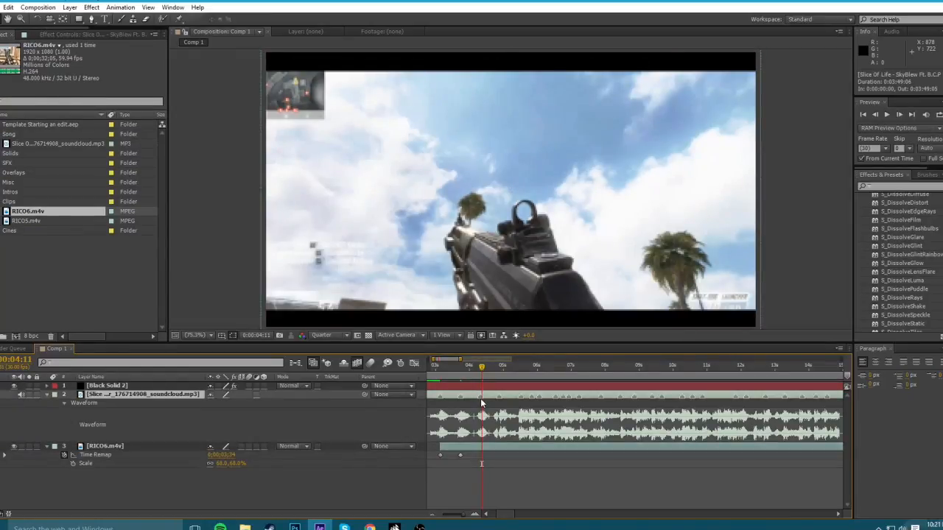
click(481, 398)
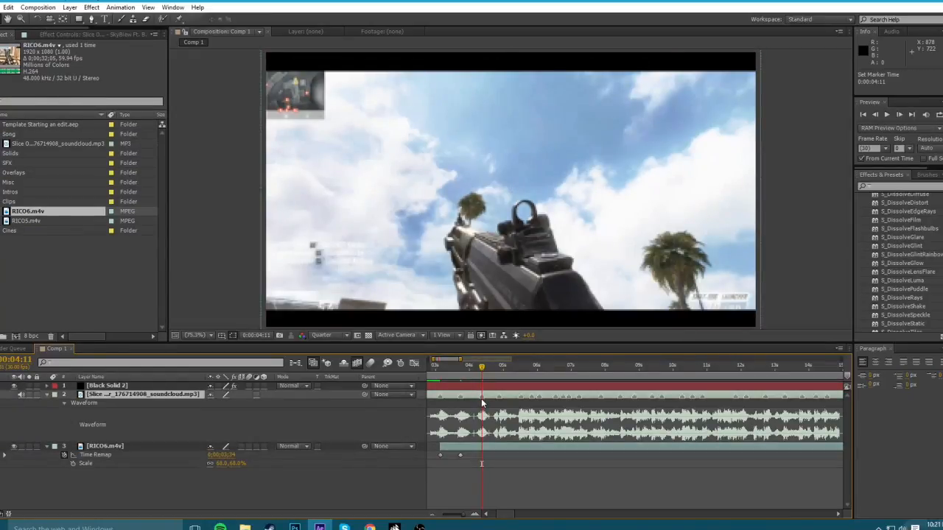
Review the keyframe at 0:00:03:22, then add a Time Remap keyframe of 0;00;04;34 at the 0:00:04:11 marker.
click(459, 369)
drag(459, 369, 461, 369)
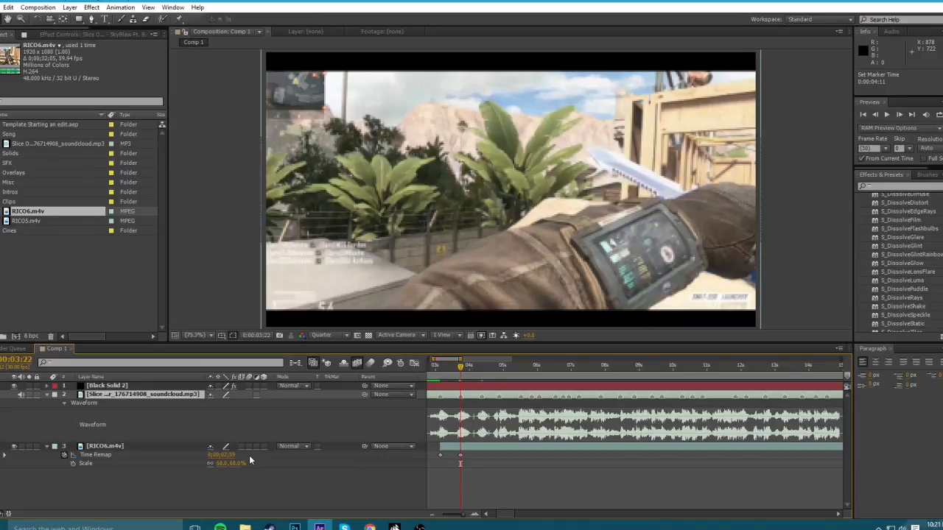
click(481, 367)
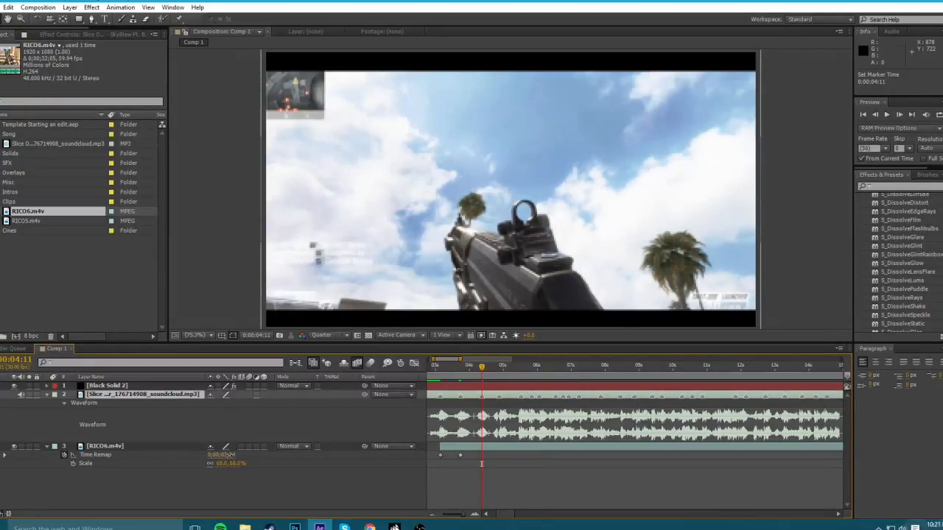
drag(221, 454, 234, 458)
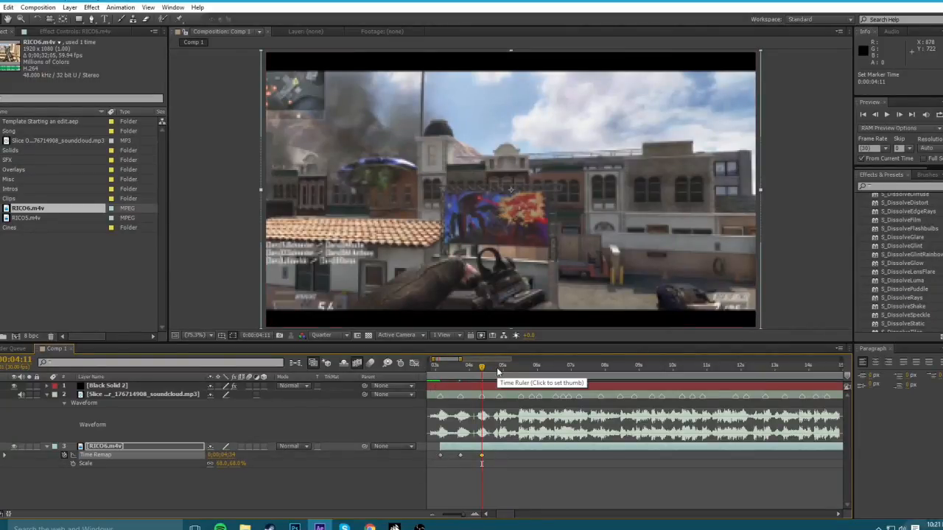
Try a Time Remap keyframe of about 0;00;05;13 at the fourth beat, 0:00:04:27, and undo it.
key(KP_Decimal)
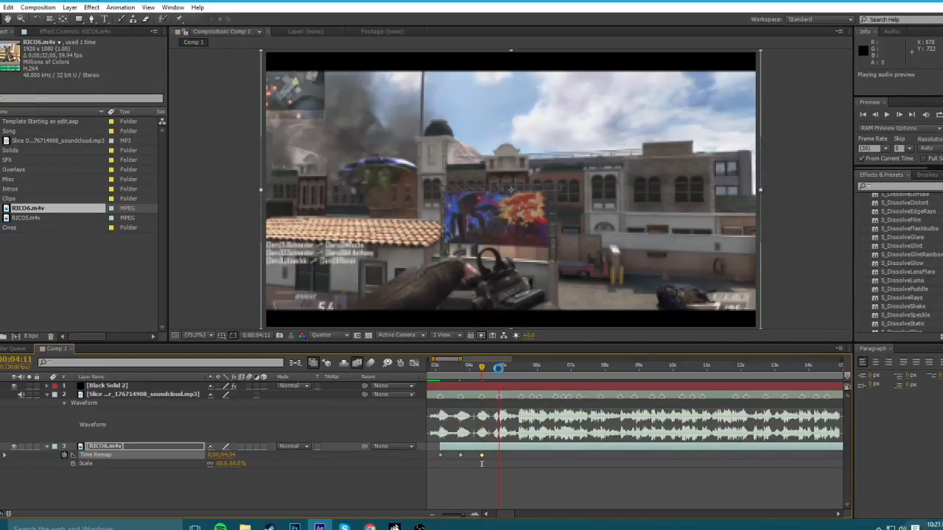
click(499, 367)
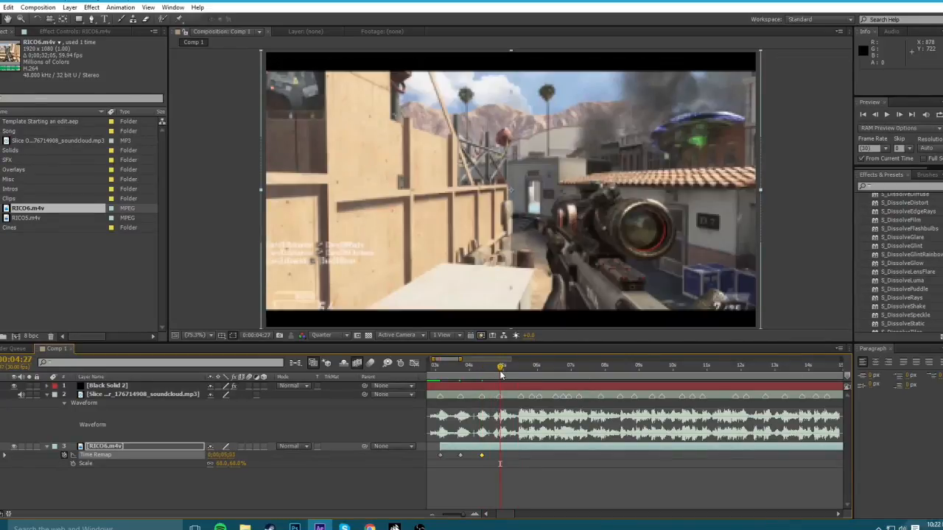
drag(230, 454, 235, 455)
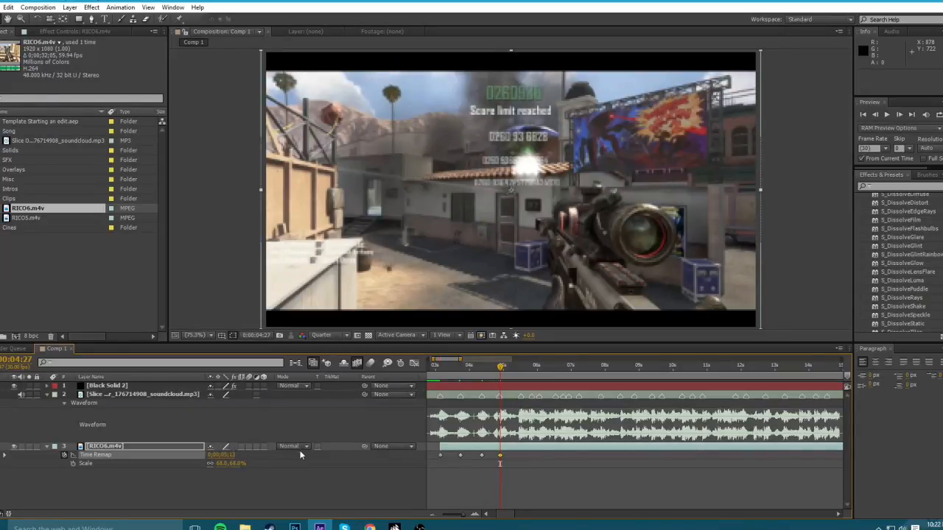
key(ctrl+z)
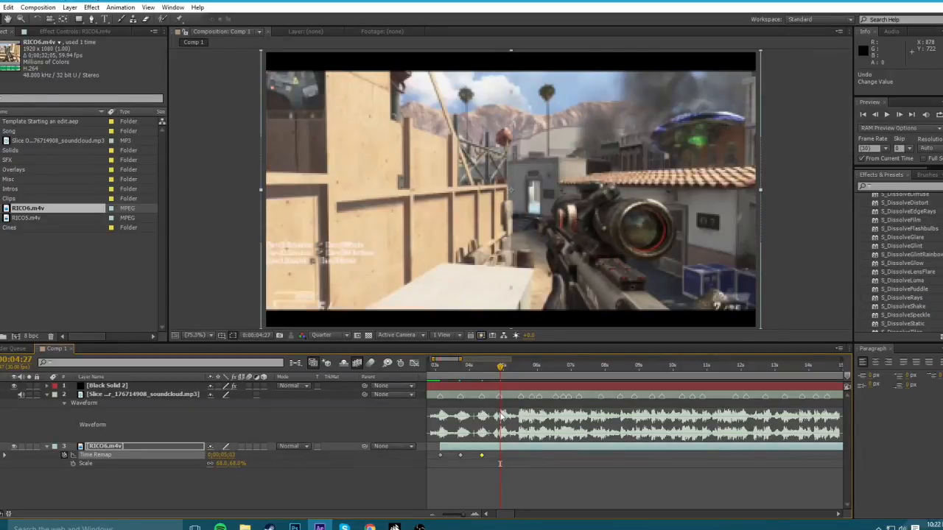
Set the first Time Remap keyframe at 0:00:03:04 to about 0;00;00;43 so the clip starts earlier in the footage.
click(440, 365)
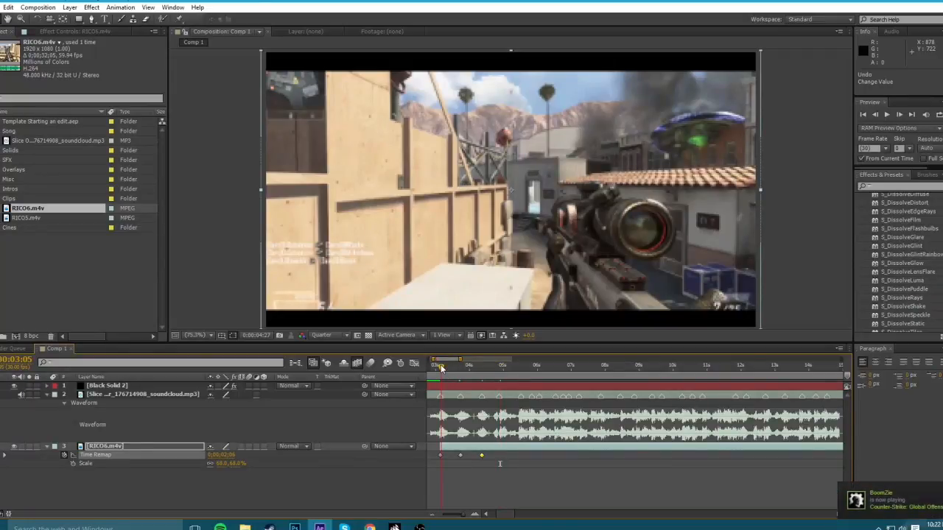
drag(441, 369, 440, 368)
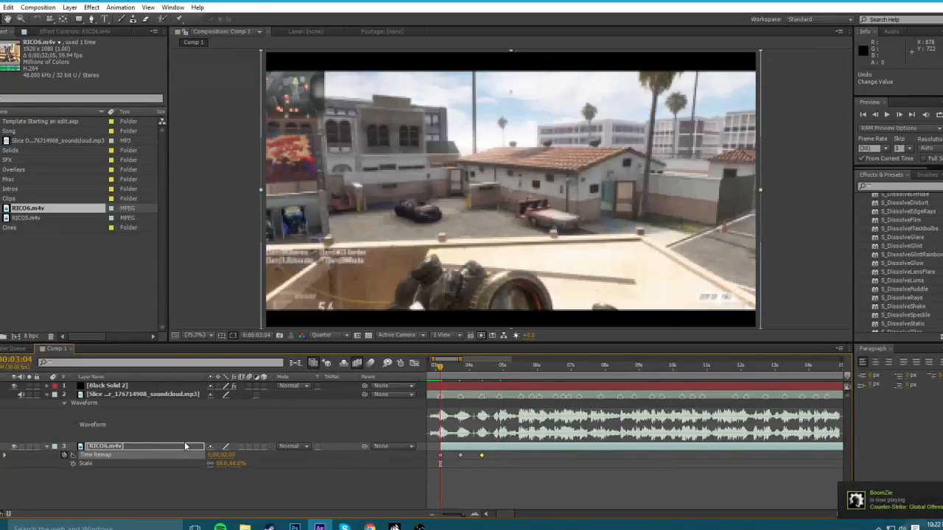
click(222, 455)
click(228, 454)
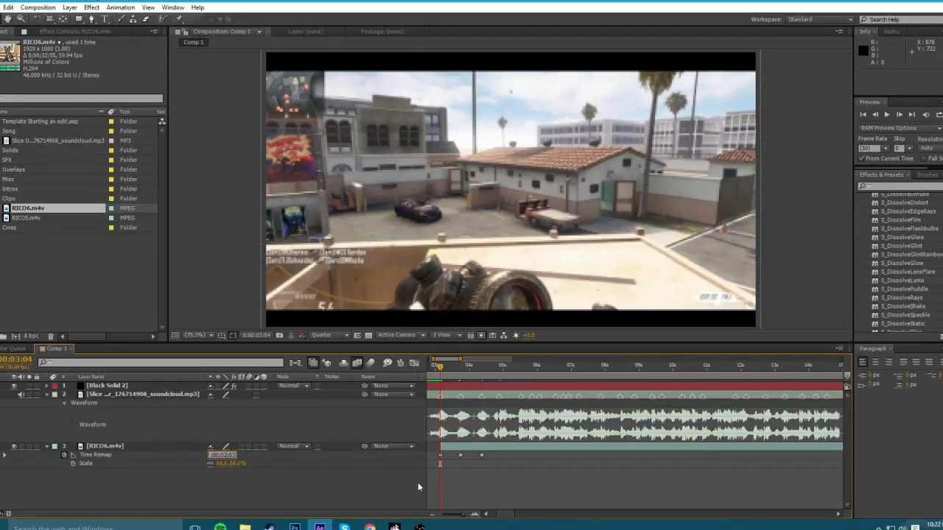
key(Return)
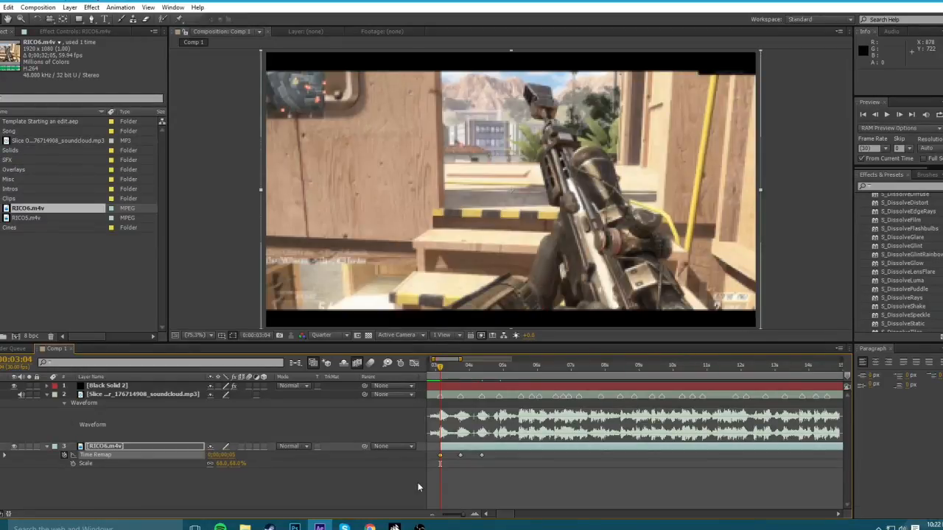
drag(226, 455, 133, 455)
Set the Time Remap keyframes at 0:00:03:22 and 0:00:04:11 to about 0;00;02;37 and 0;00;03;10.
click(461, 368)
drag(232, 455, 306, 461)
click(437, 495)
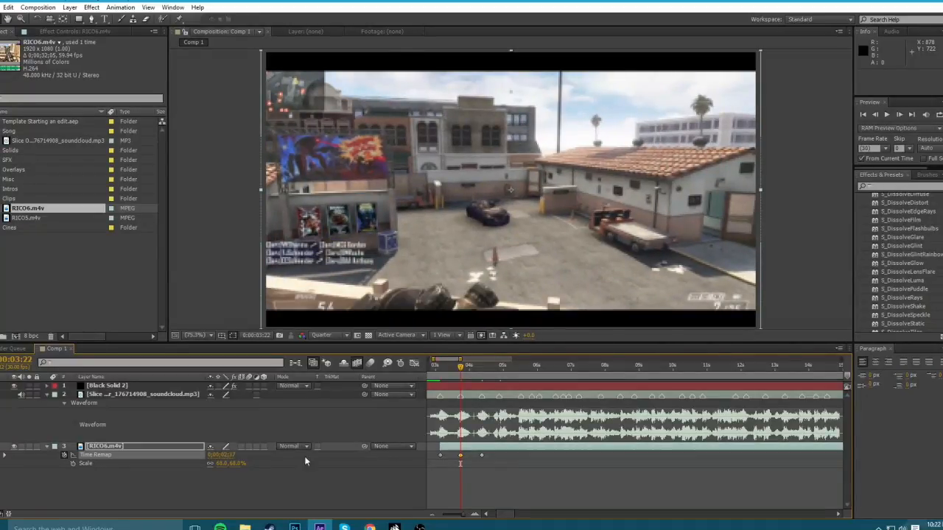
click(481, 371)
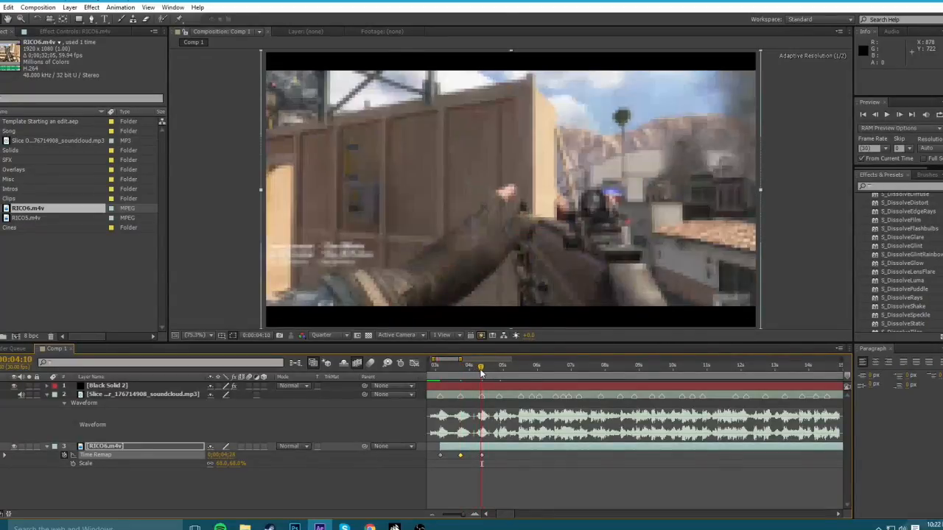
drag(481, 371, 483, 370)
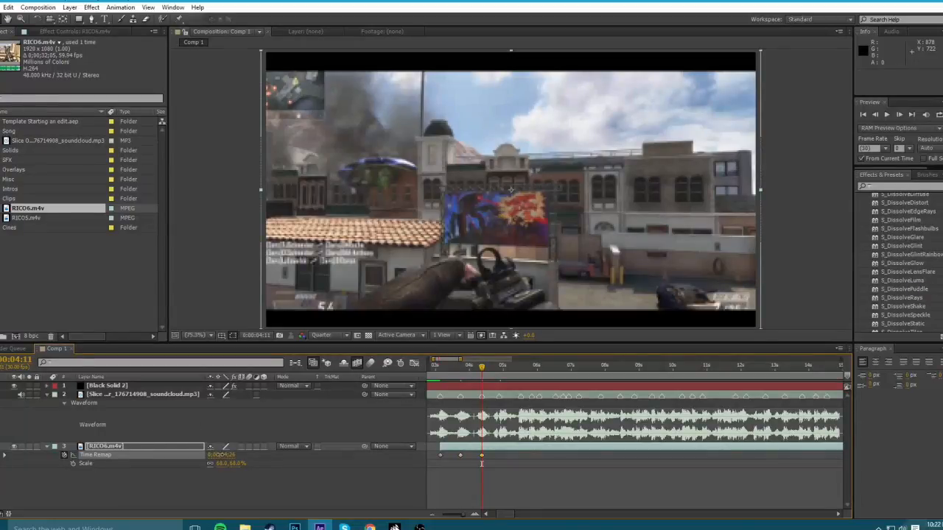
mouse_move(219, 455)
mouse_down()
mouse_move(206, 455)
mouse_move(230, 457)
mouse_up()
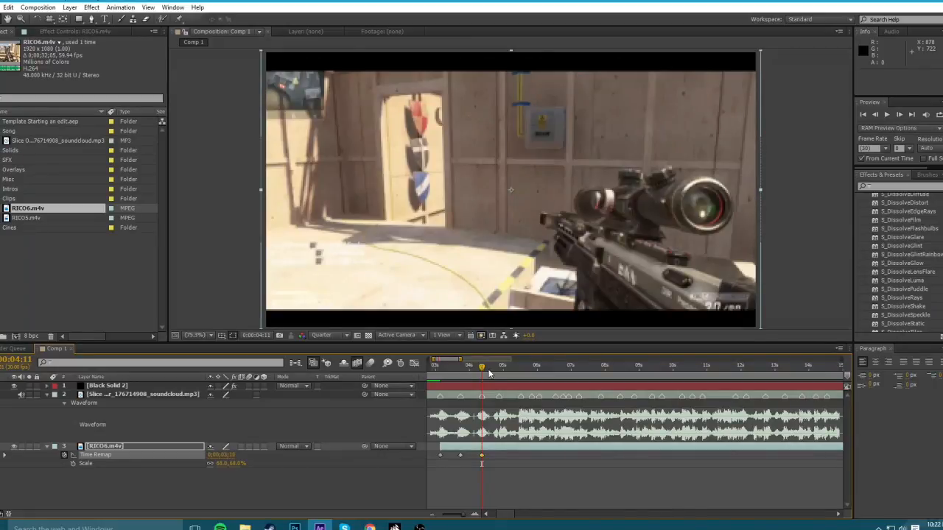
Align the fourth beat marker on the song layer to 0:00:04:27 and add a Time Remap keyframe there, advanced further into the clip.
click(500, 366)
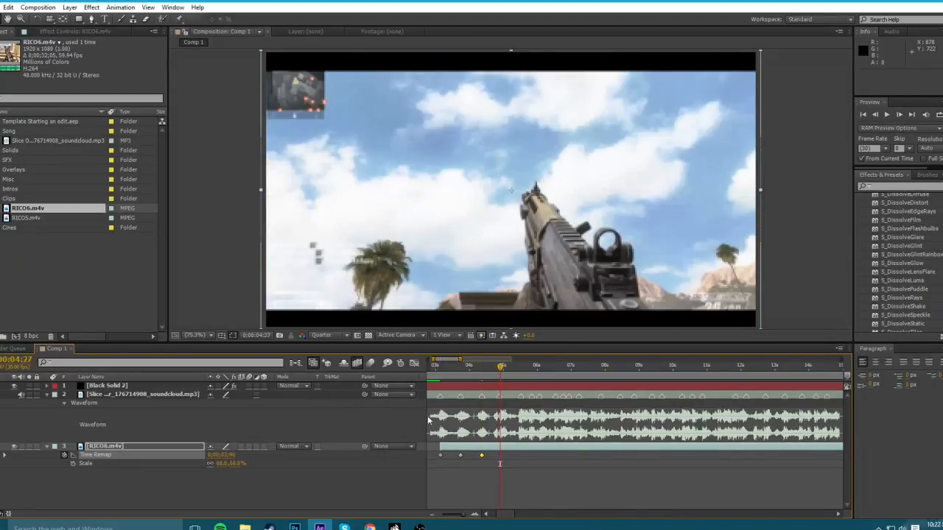
drag(500, 399, 502, 399)
drag(221, 456, 228, 458)
Align the next beat marker to the waveform drop at 0:00:05:14 and add a Time Remap keyframe of about 0;00;05;09 there.
click(519, 368)
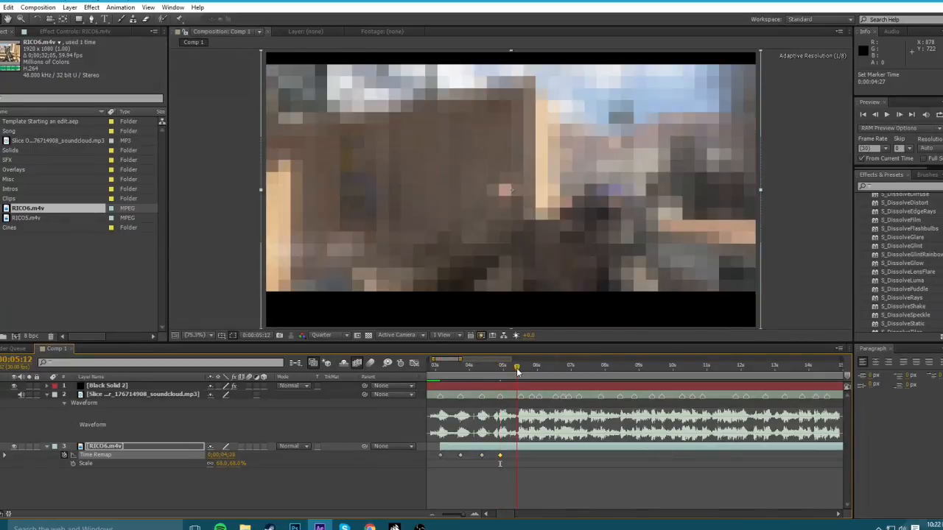
drag(518, 372, 518, 368)
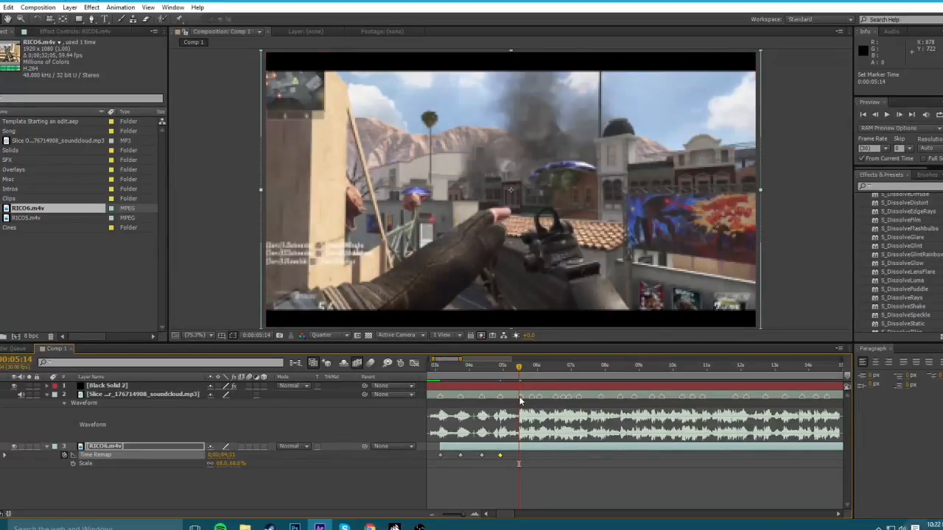
drag(221, 455, 239, 463)
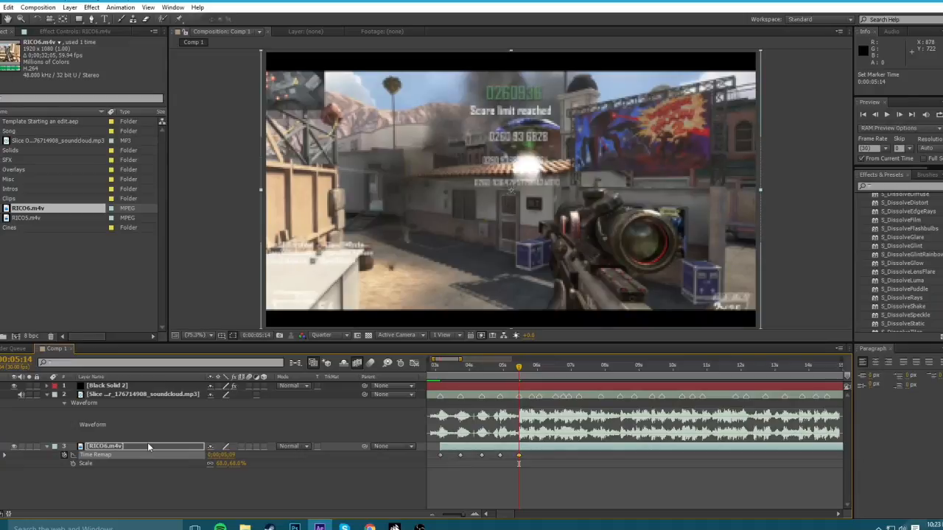
Split the RICO6.m4v layer at 0:00:05:14 and reveal the keyframes of the new segment.
key(ctrl+d)
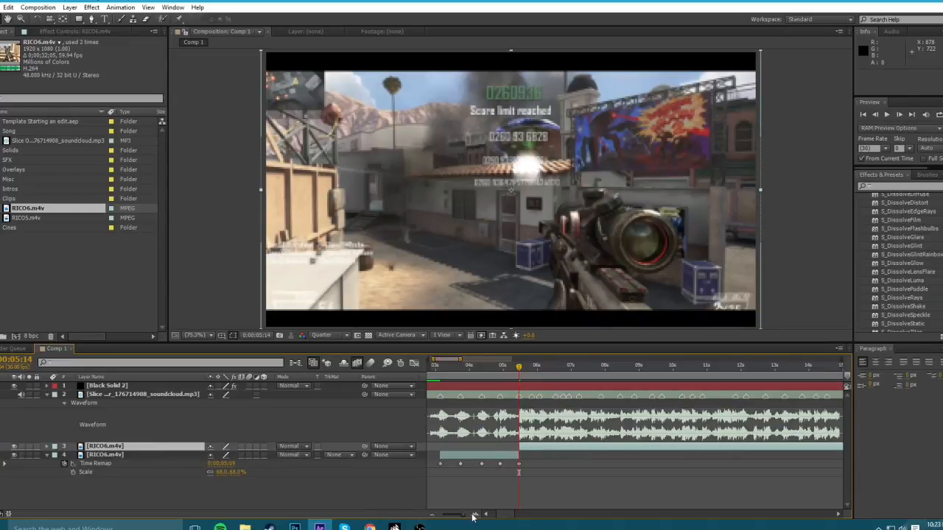
key(u)
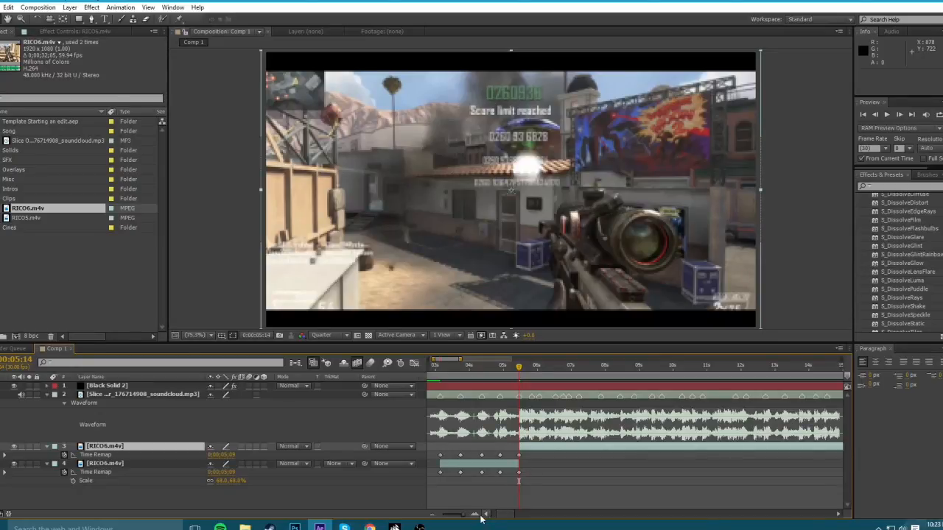
Move the first beat marker after the drop to 0:00:05:21 to match the waveform.
click(478, 520)
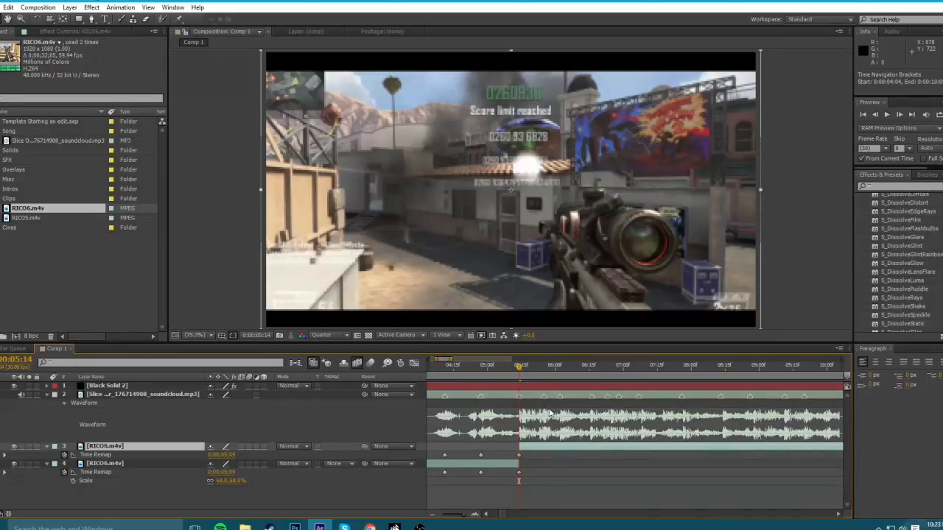
click(543, 368)
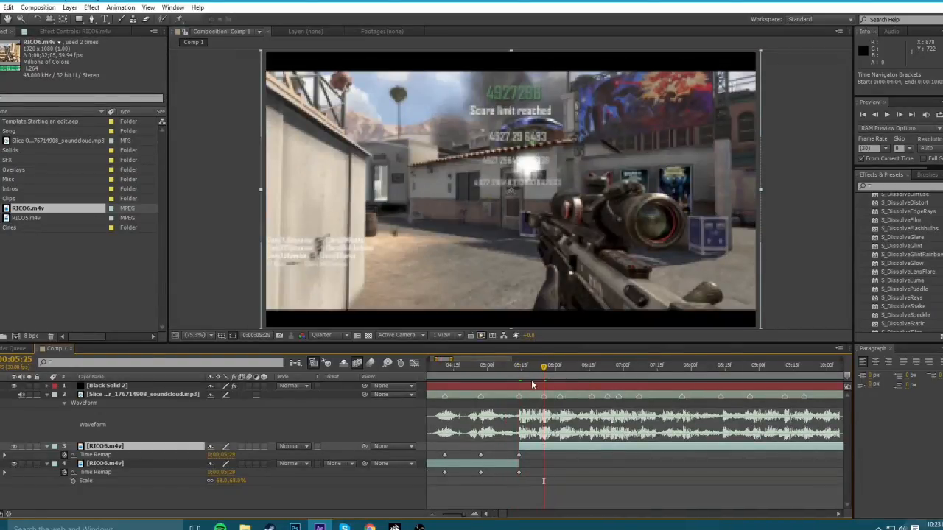
click(514, 366)
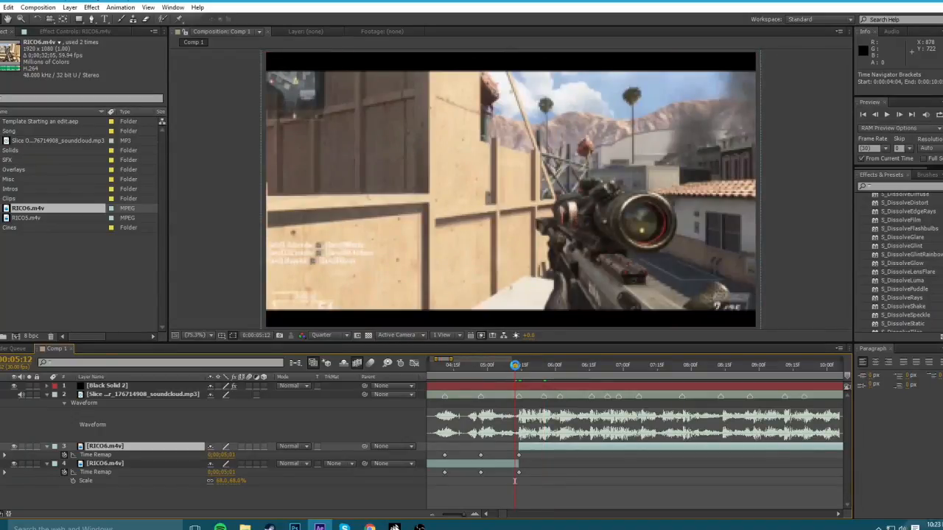
click(535, 368)
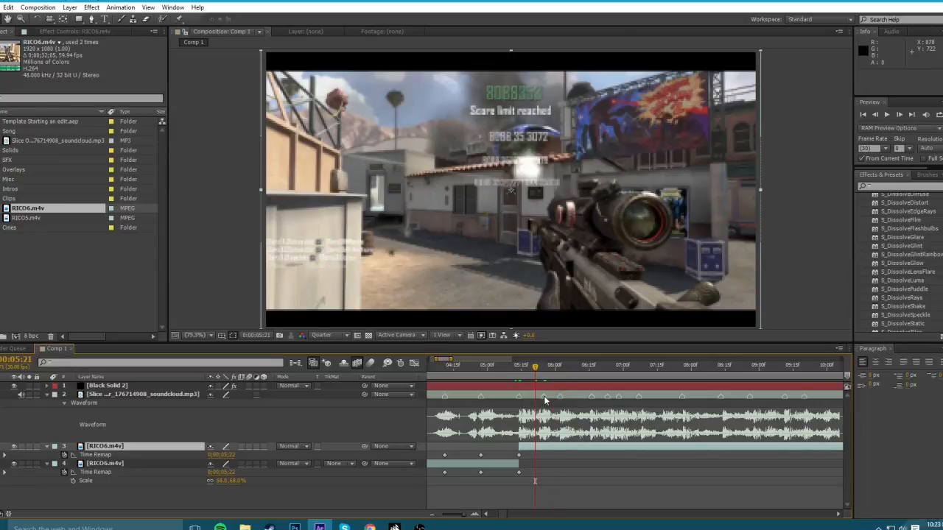
drag(544, 397, 538, 400)
Add a Time Remap keyframe at 0:00:05:21 on the second segment, check the beat by ear, and set it to about 0;00;06;24.
drag(233, 454, 240, 455)
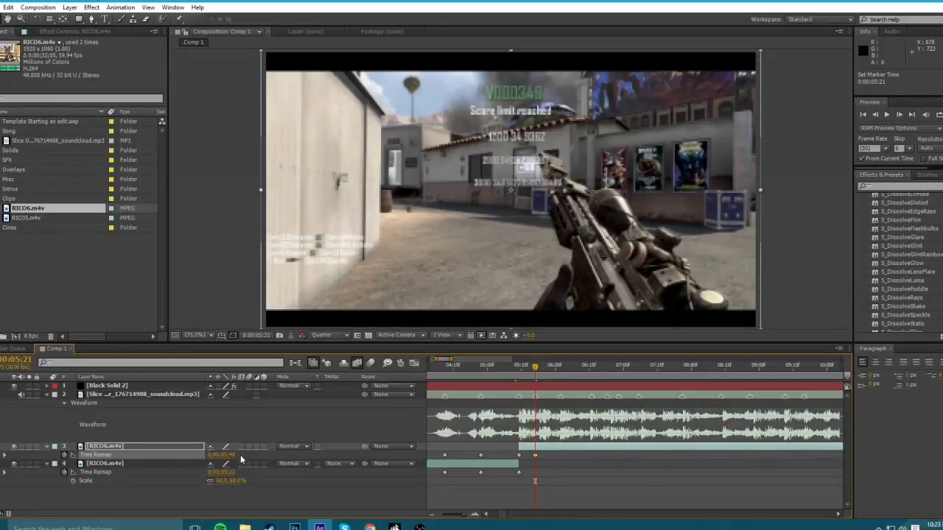
key(KP_Decimal)
key(KP_Decimal)
key(KP_Decimal)
key(KP_Decimal)
drag(222, 455, 230, 455)
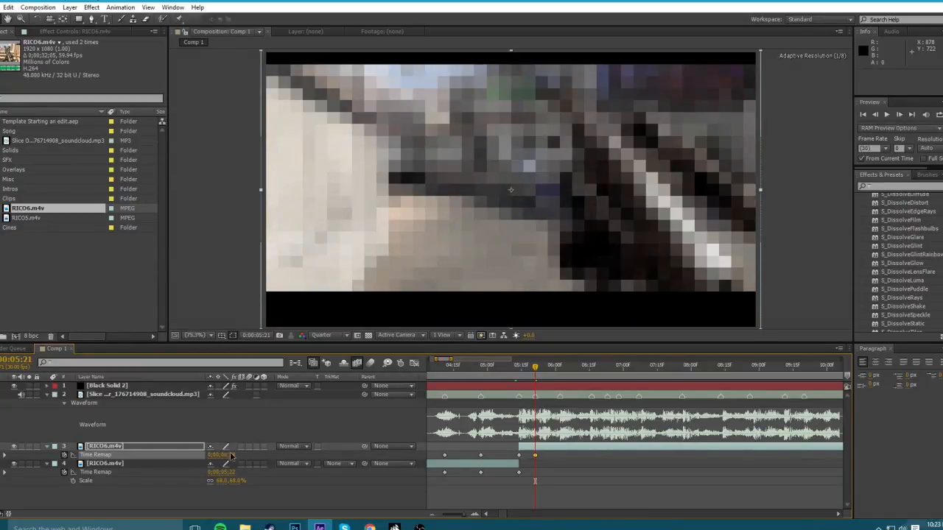
Add a Time Remap keyframe at the 0:00:06:02 beat marker, advancing the clip to its black-and-white VICTORY frame.
key(KP_Decimal)
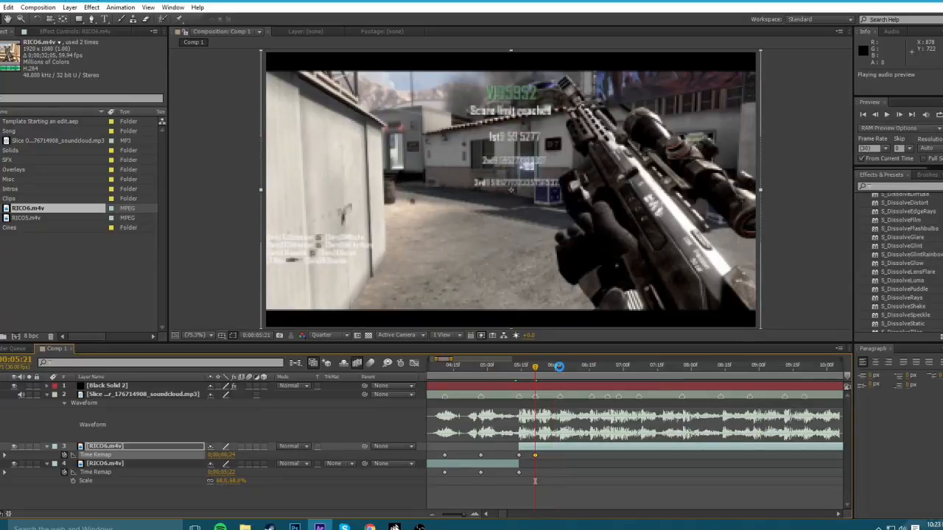
click(553, 366)
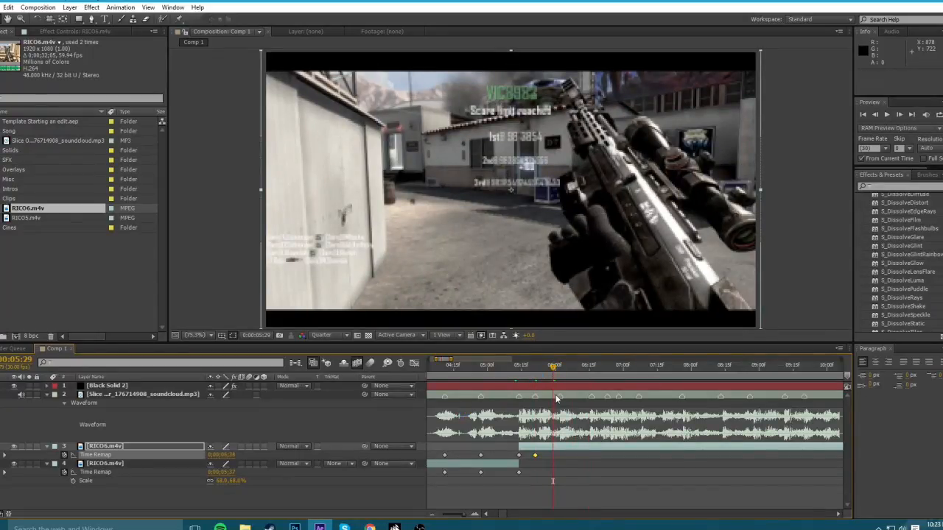
drag(553, 366, 560, 367)
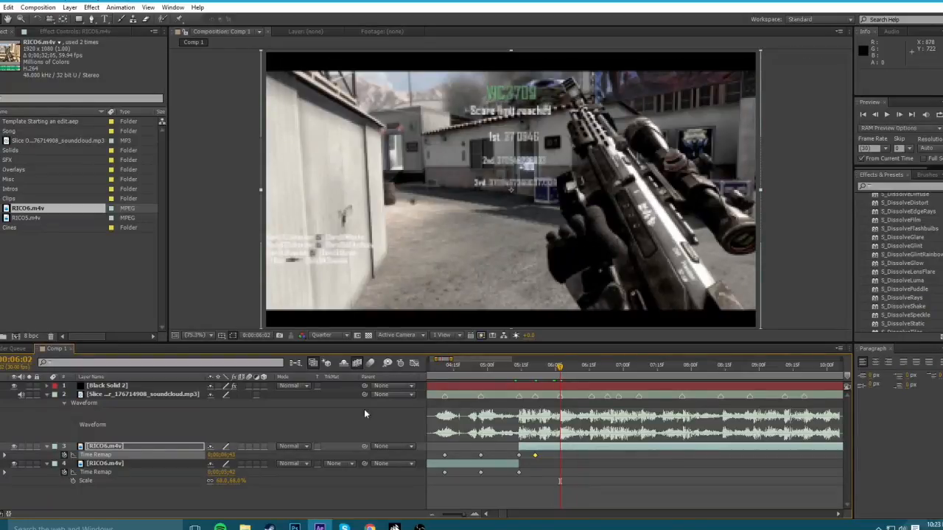
mouse_move(232, 455)
mouse_down()
mouse_move(255, 455)
mouse_move(240, 456)
mouse_up()
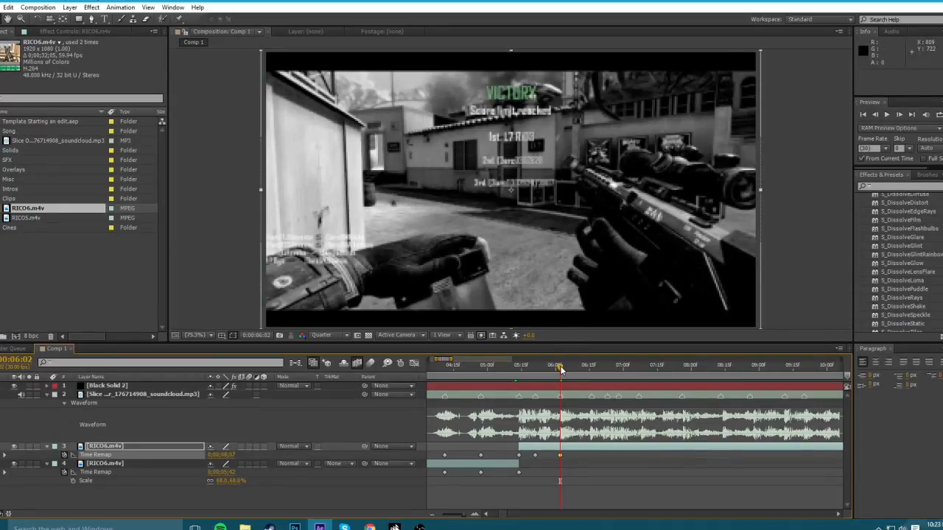
Split the RICO6.m4v segment at 0:00:06:02 and delete the part after it.
key(ctrl+shift+d)
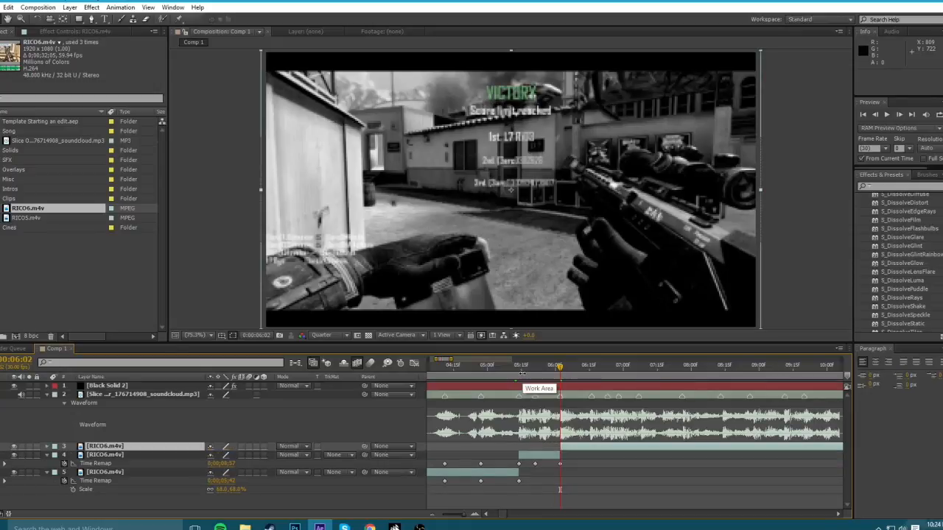
key(Delete)
Preview the synced clip with the song from the start of the composition and scrub to about 0:00:03:26 to check it.
drag(463, 514, 442, 515)
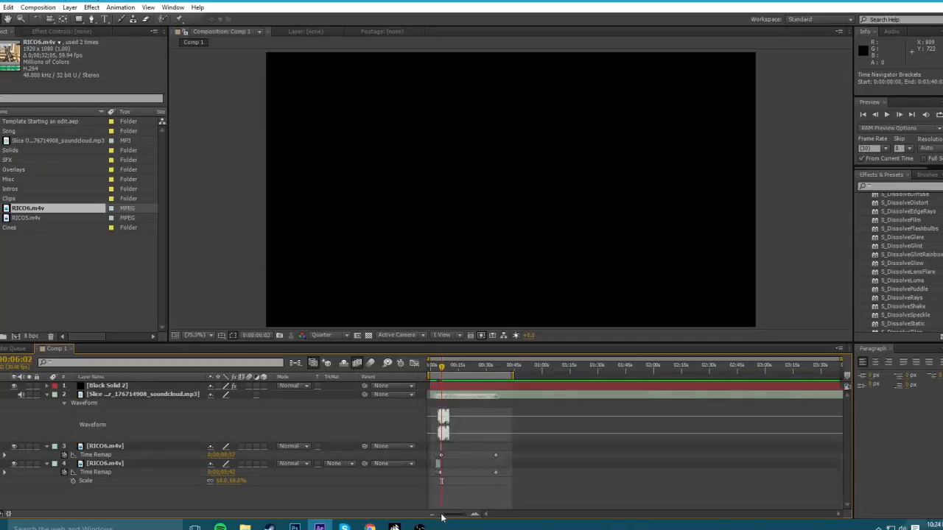
click(475, 514)
click(475, 514)
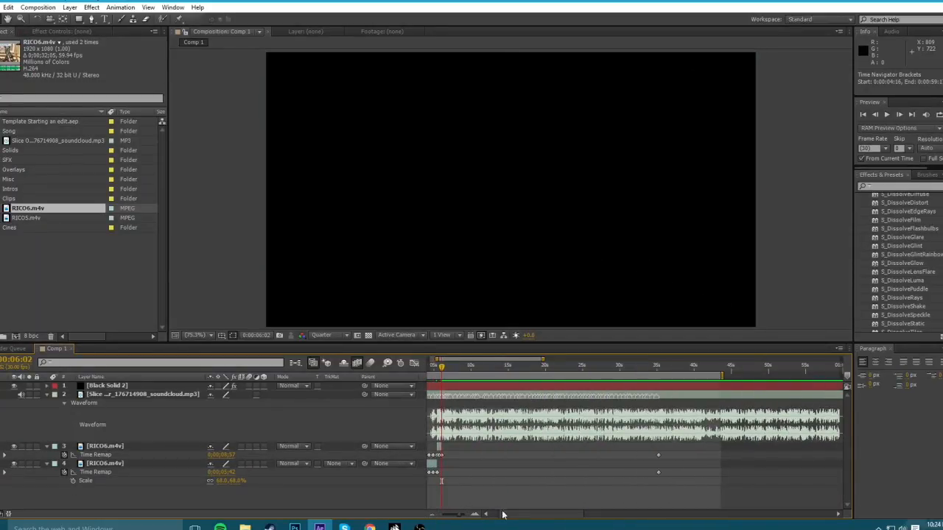
drag(511, 515, 492, 515)
click(430, 366)
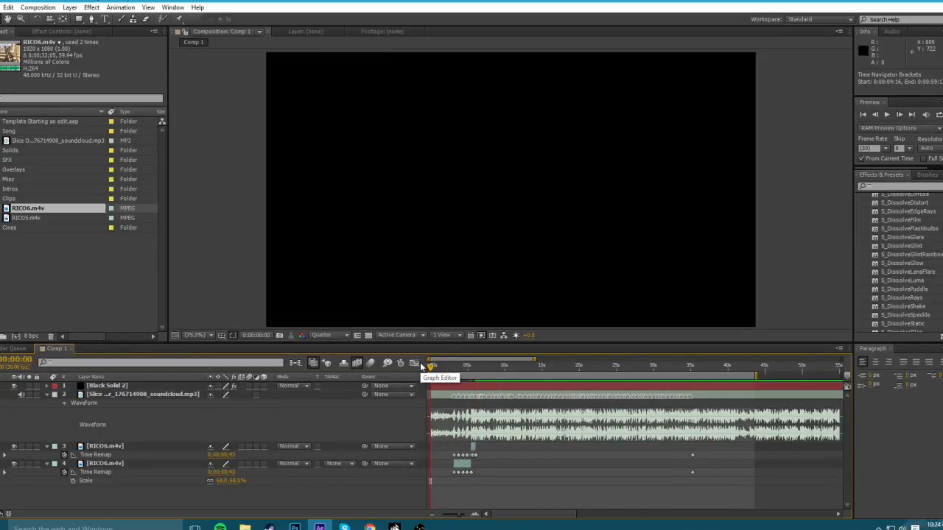
key(space)
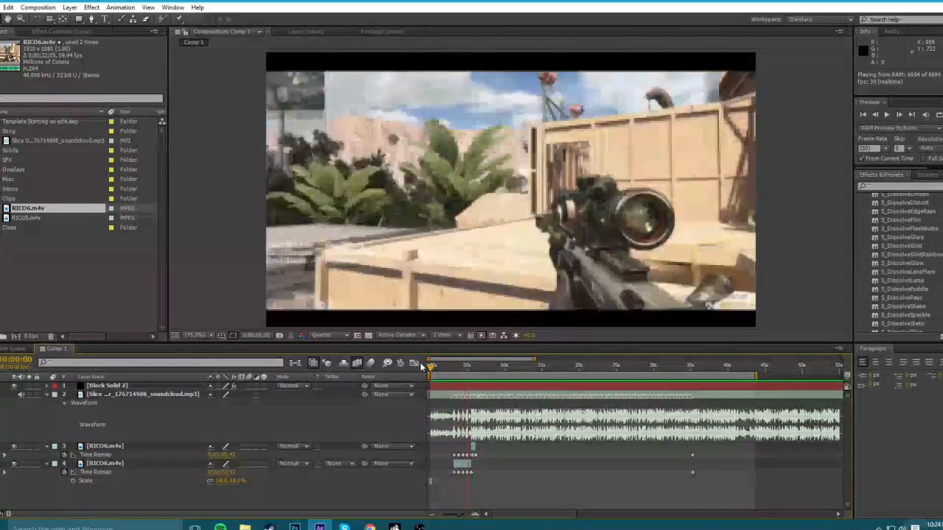
key(space)
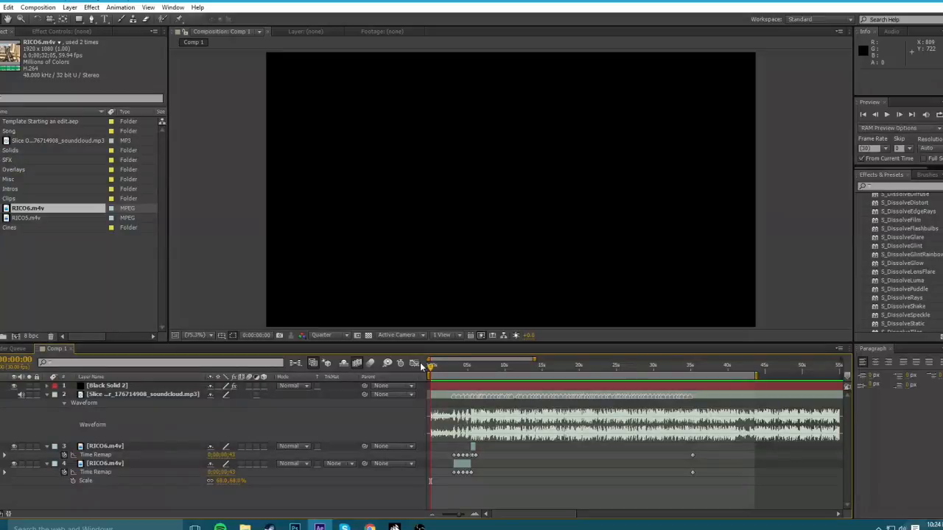
drag(452, 358, 456, 371)
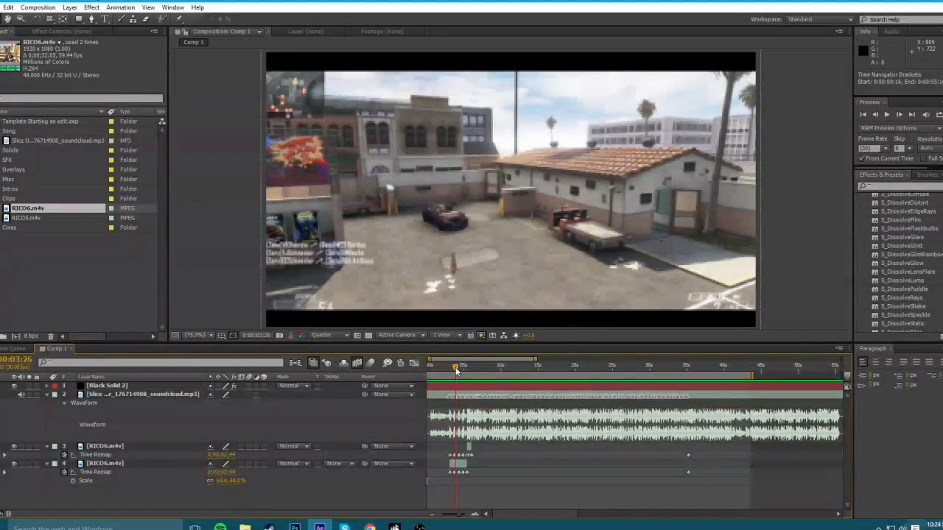
Apply Easy Ease to the five Time Remap keyframes of the first RICO6.m4v segment (layer 4) and inspect the resulting curve in the Graph Editor.
click(474, 514)
click(475, 514)
drag(501, 517, 498, 517)
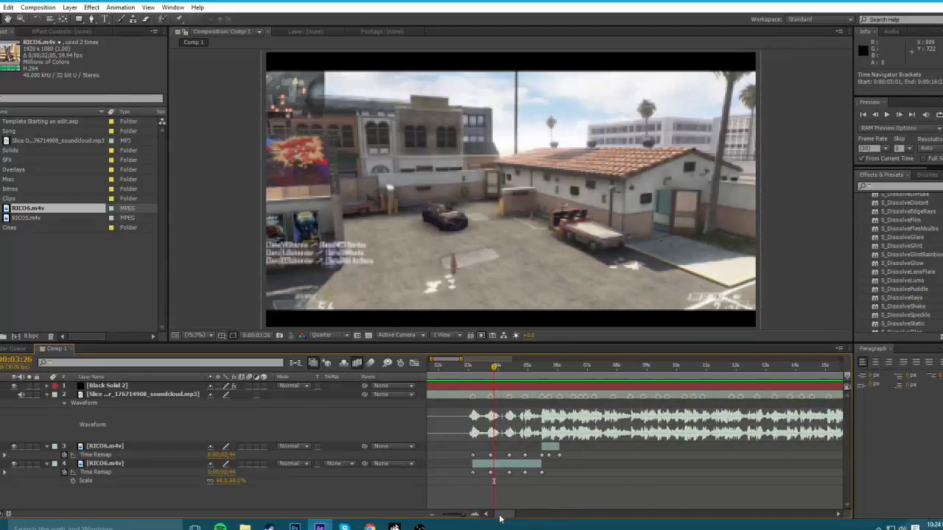
drag(557, 475, 442, 470)
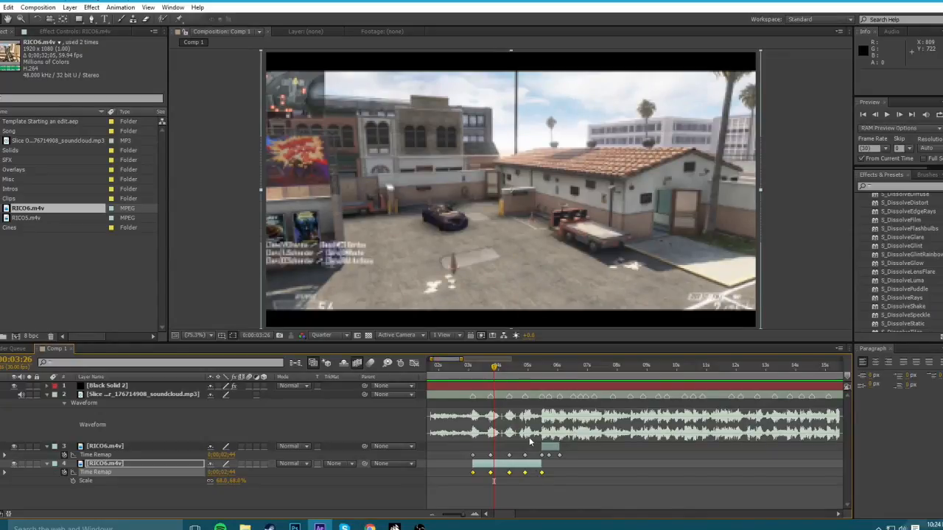
key(F9)
click(413, 363)
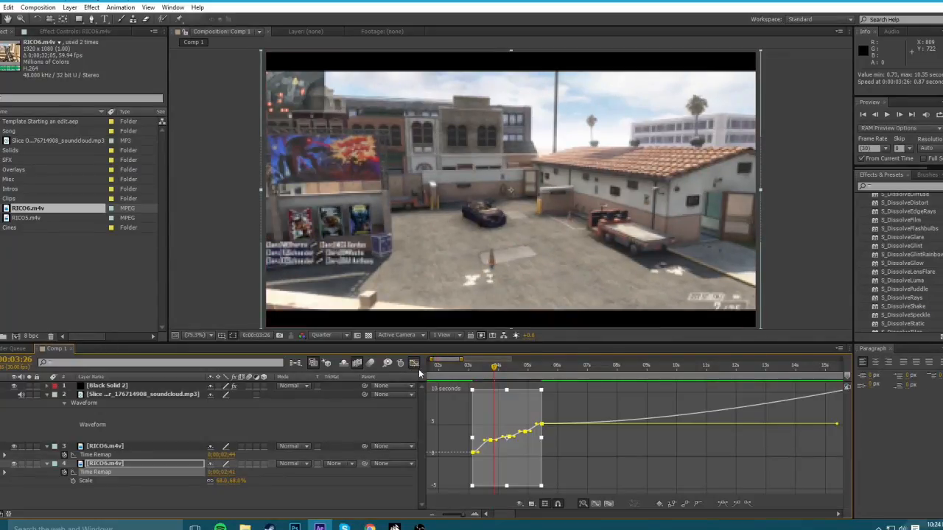
click(462, 466)
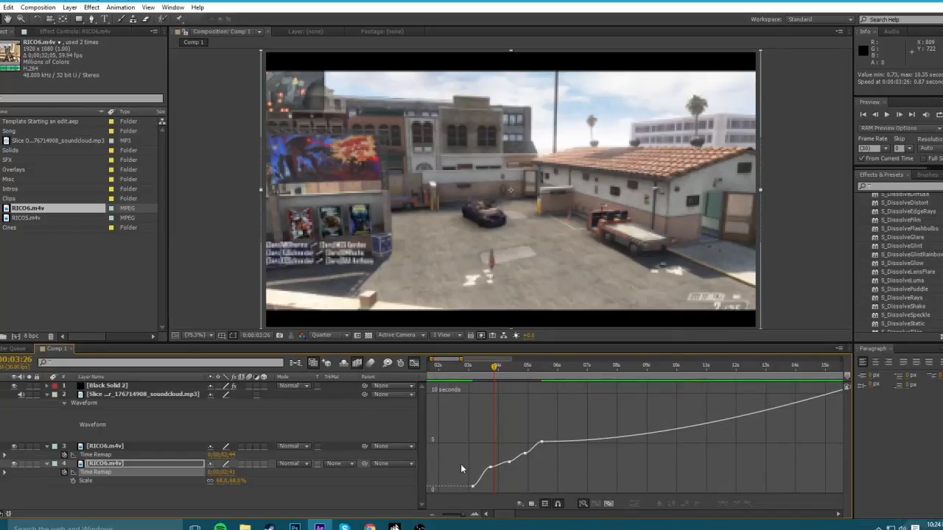
click(474, 513)
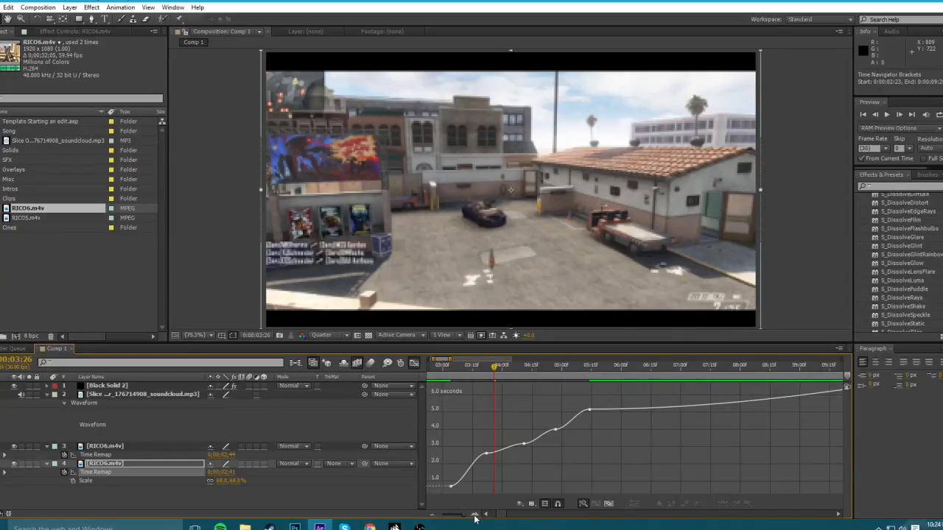
click(413, 364)
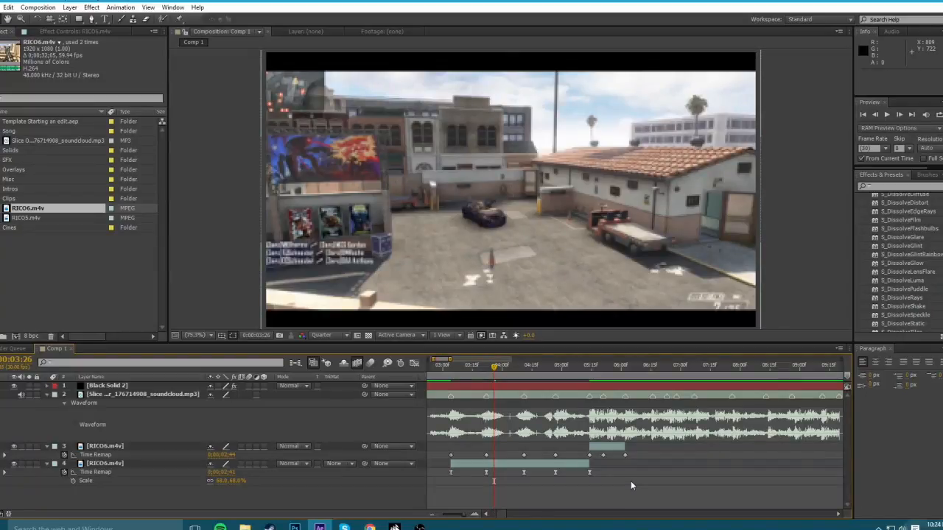
Undo the Easy Ease on the first segment's Time Remap keyframes.
key(shift+F3)
key(shift+F3)
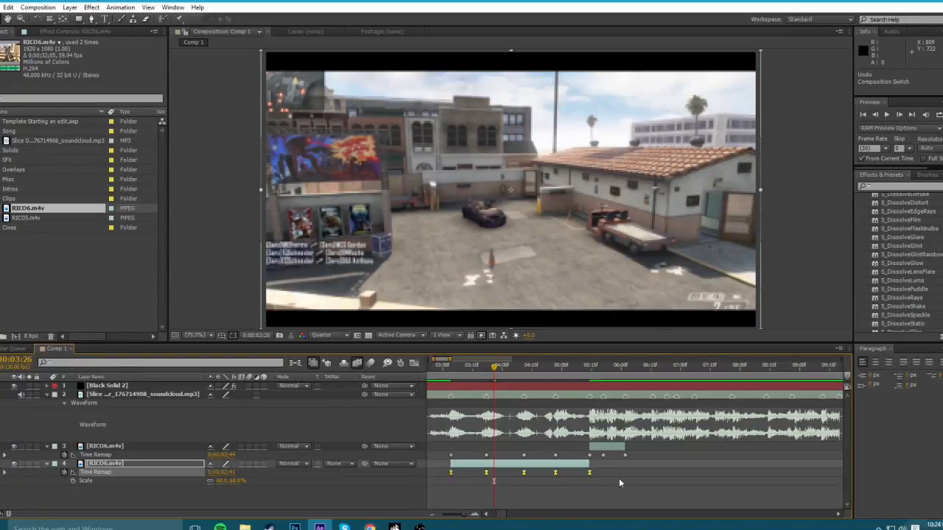
key(F9)
Apply Easy Ease again to all five Time Remap keyframes of layer 4 and look over the Keyframe Assistant options.
drag(625, 479, 444, 470)
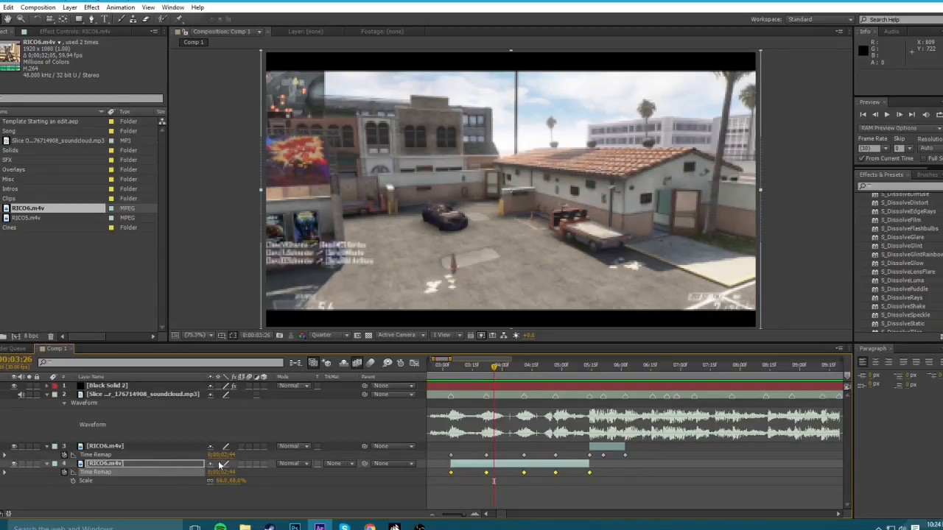
key(F9)
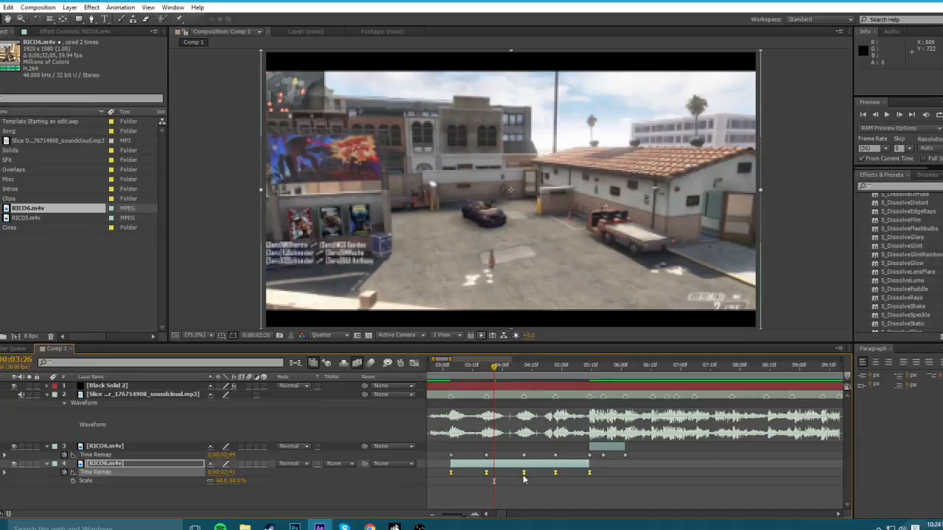
right_click(524, 473)
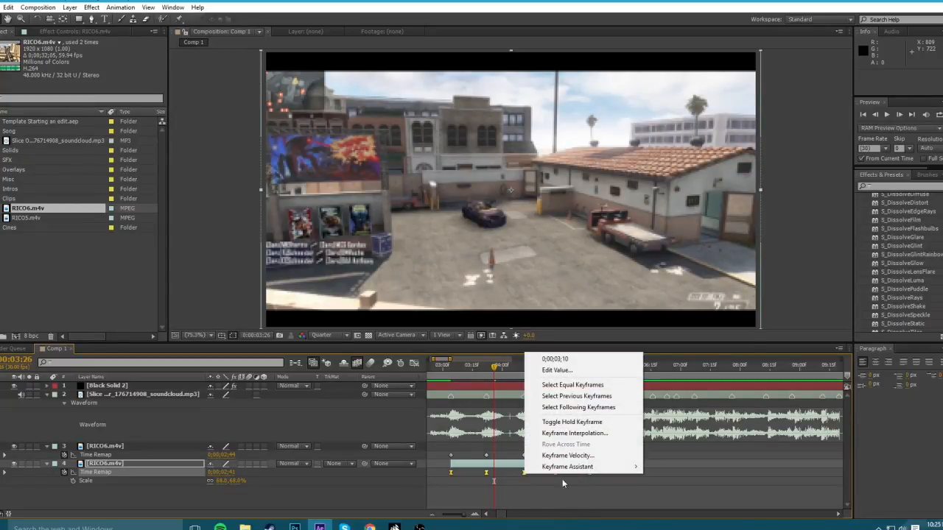
mouse_move(589, 467)
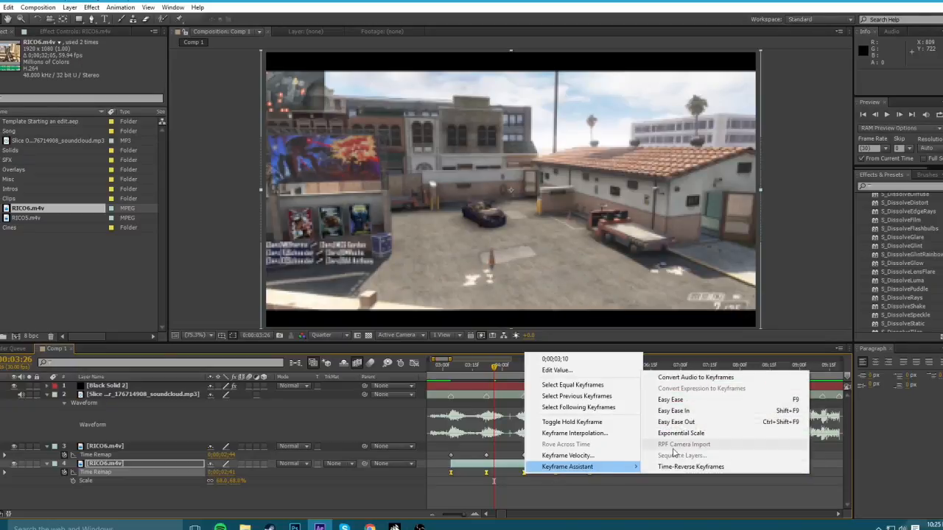
click(560, 495)
click(560, 495)
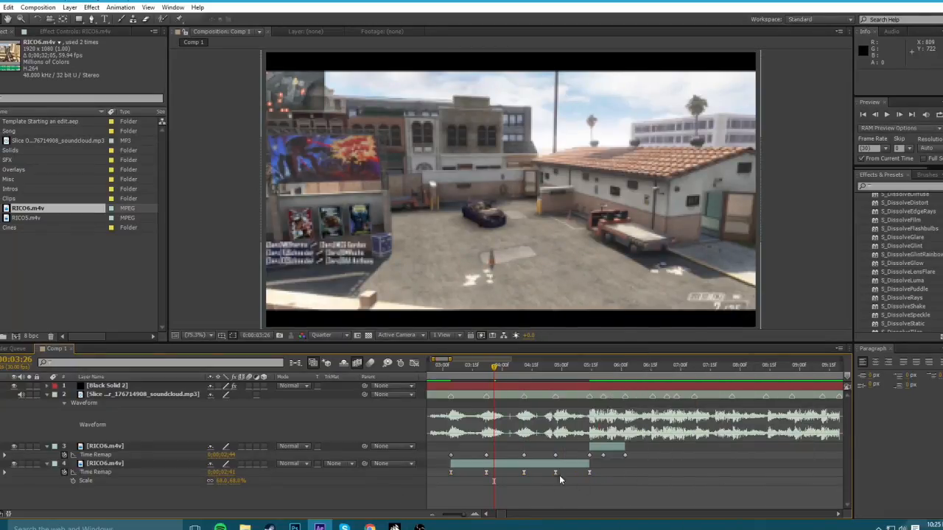
drag(629, 469, 581, 490)
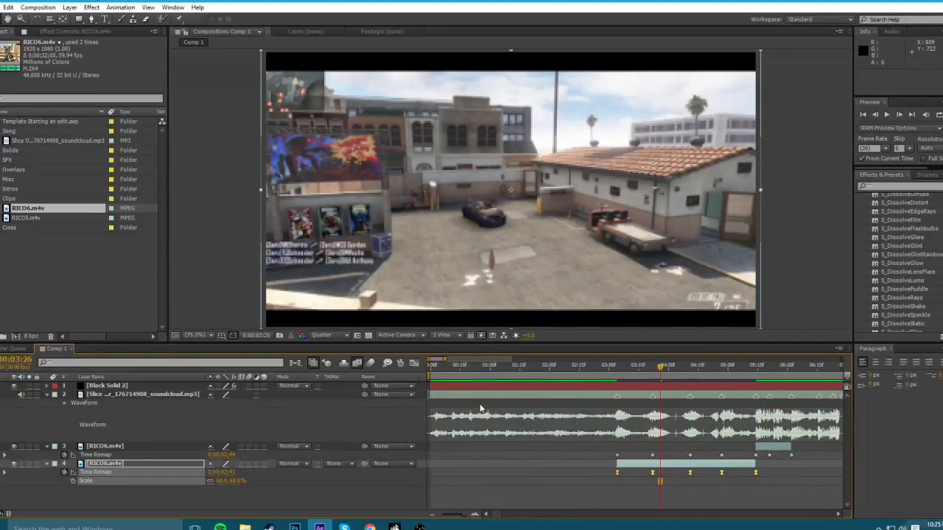
click(414, 365)
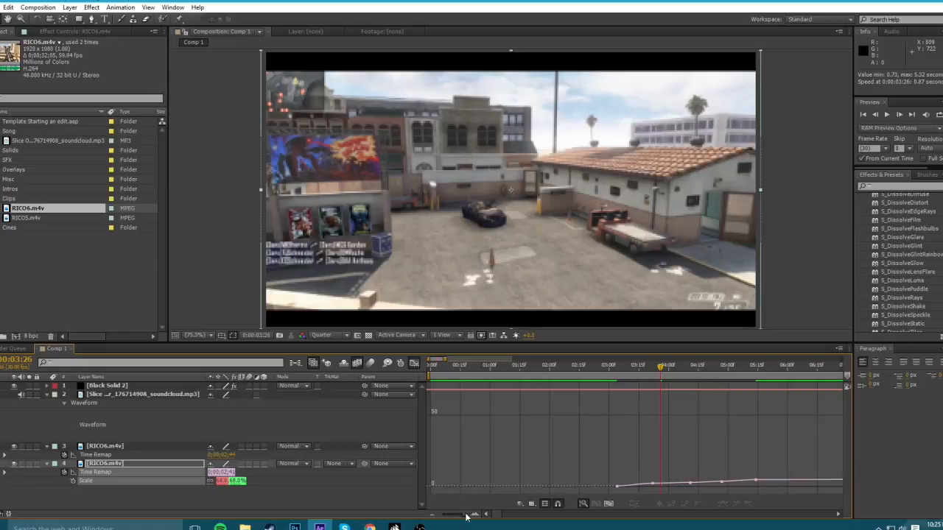
drag(471, 514, 501, 503)
click(432, 515)
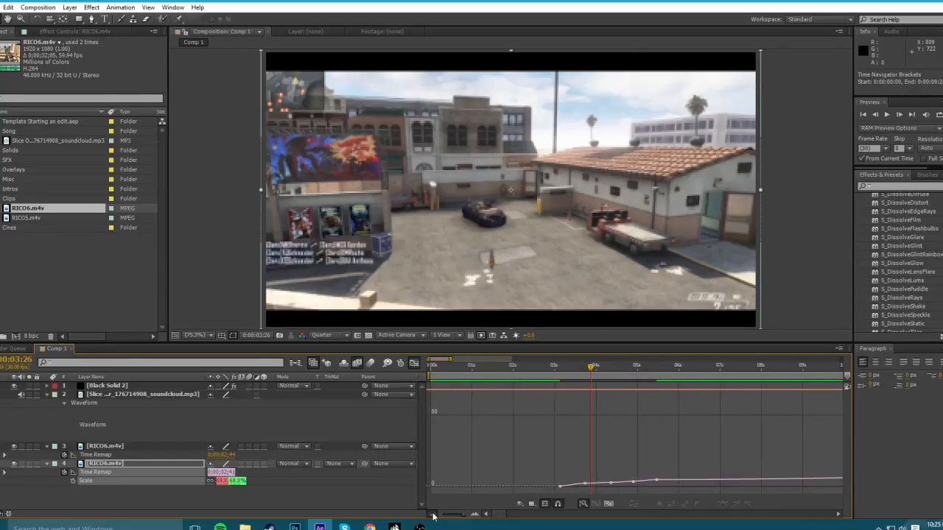
click(432, 515)
click(414, 362)
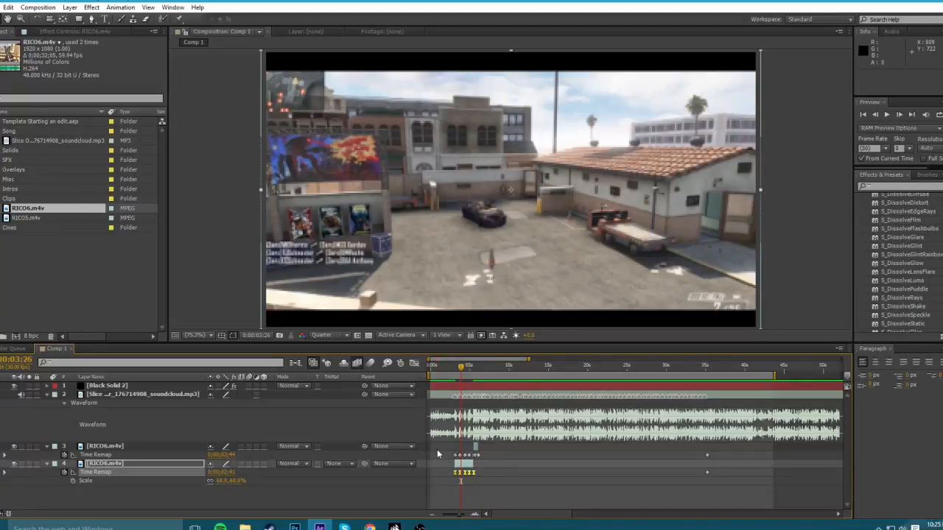
Show only layer 4's Time Remap curve in the Graph Editor and angle the first keyframe's outgoing handle steeply upward.
click(414, 362)
click(474, 515)
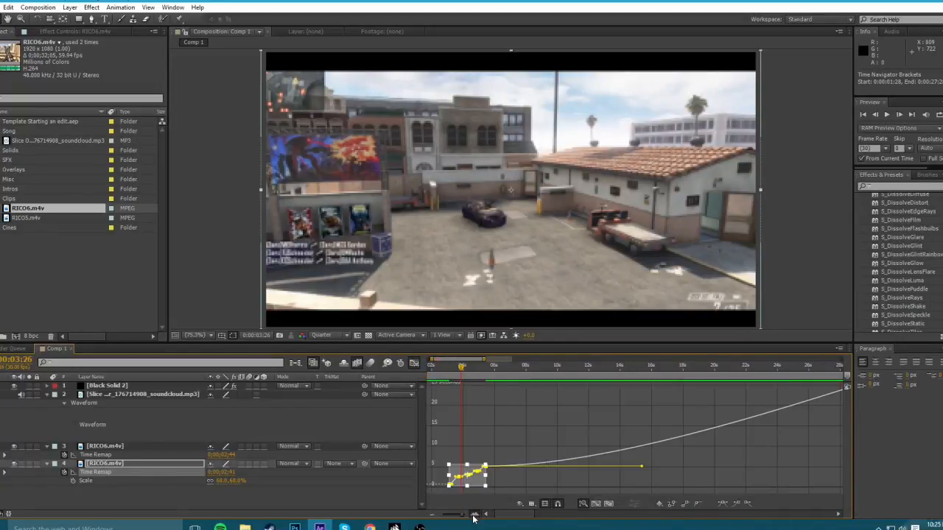
click(475, 515)
click(475, 515)
click(547, 466)
click(501, 516)
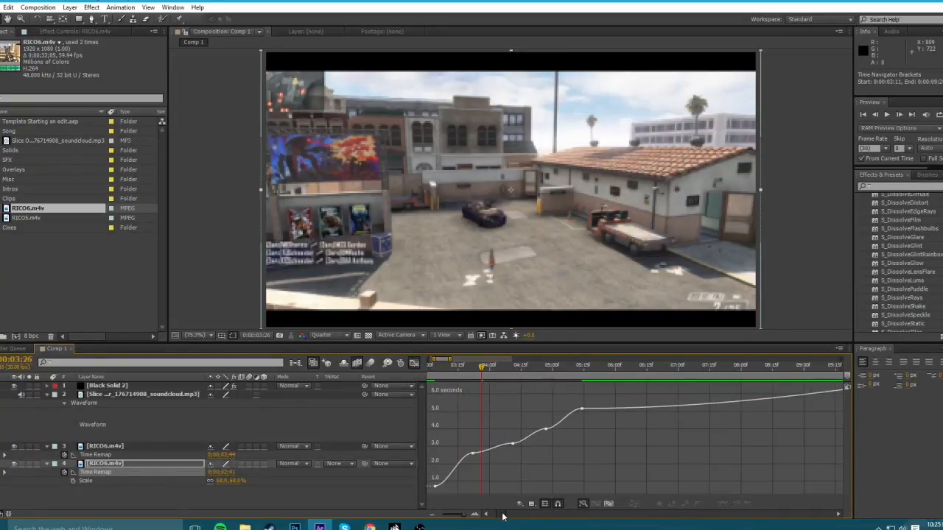
click(456, 487)
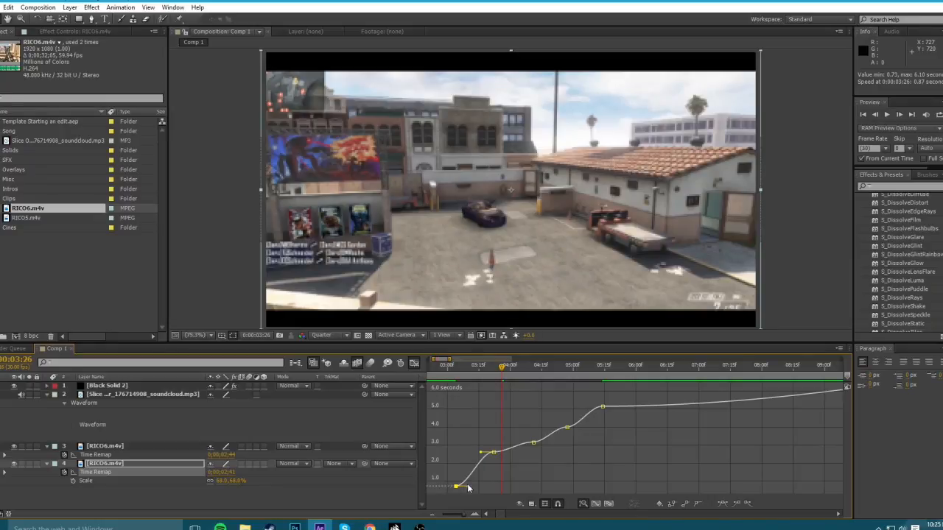
drag(467, 488, 463, 470)
Angle the second Time Remap keyframe's incoming handle steeply downward for a fast-slow-fast curve between the first two keyframes.
click(475, 514)
drag(504, 514, 501, 514)
drag(543, 445, 544, 448)
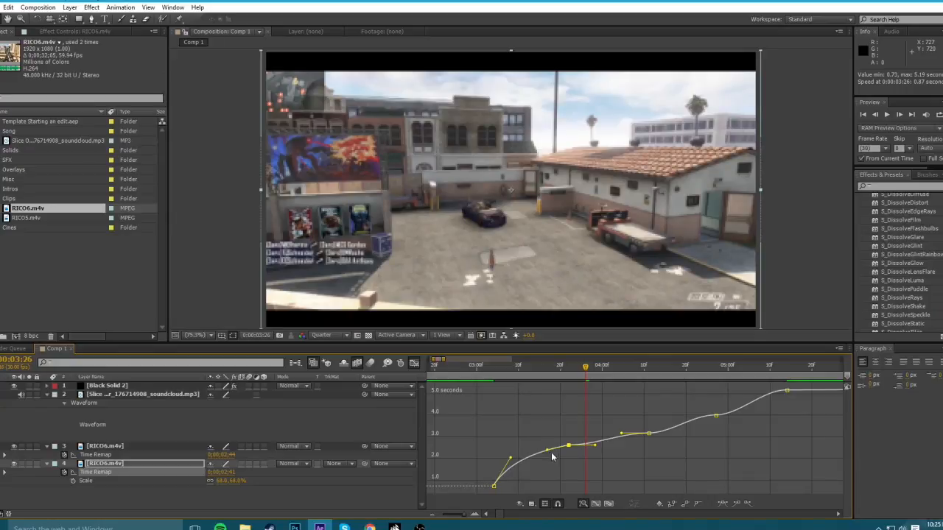
drag(547, 450, 557, 476)
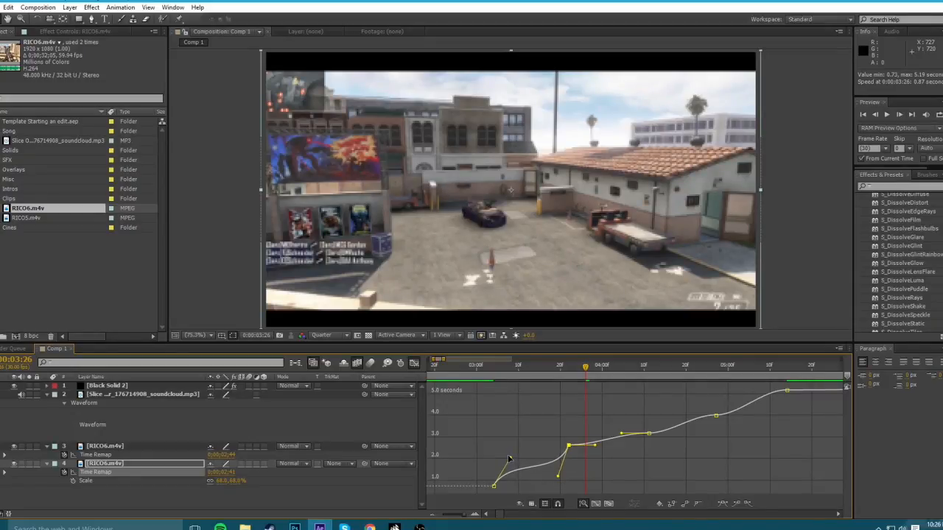
Fine-tune the two handles between the first and second keyframes, and shorten and slightly raise the second keyframe's outgoing handle.
drag(508, 458, 509, 456)
click(557, 480)
mouse_move(509, 457)
mouse_down()
mouse_move(487, 458)
mouse_move(507, 458)
mouse_up()
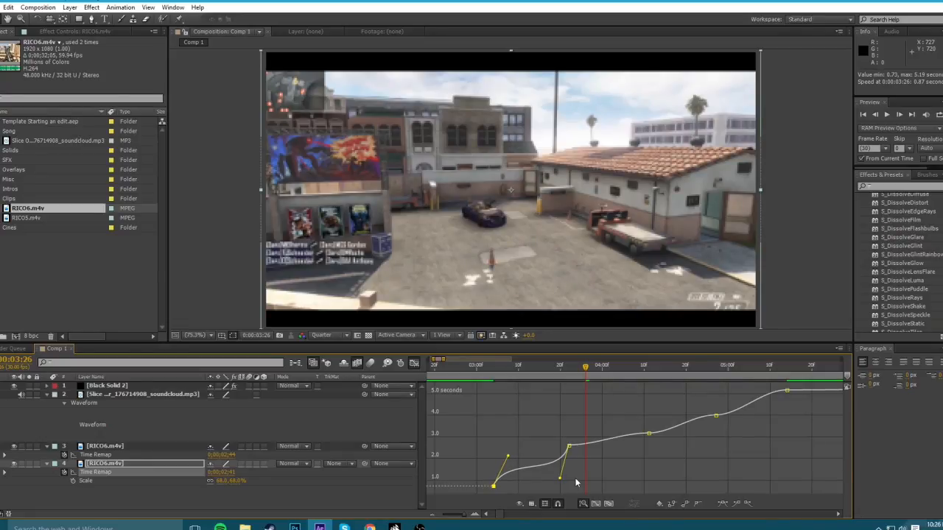
drag(560, 479, 559, 477)
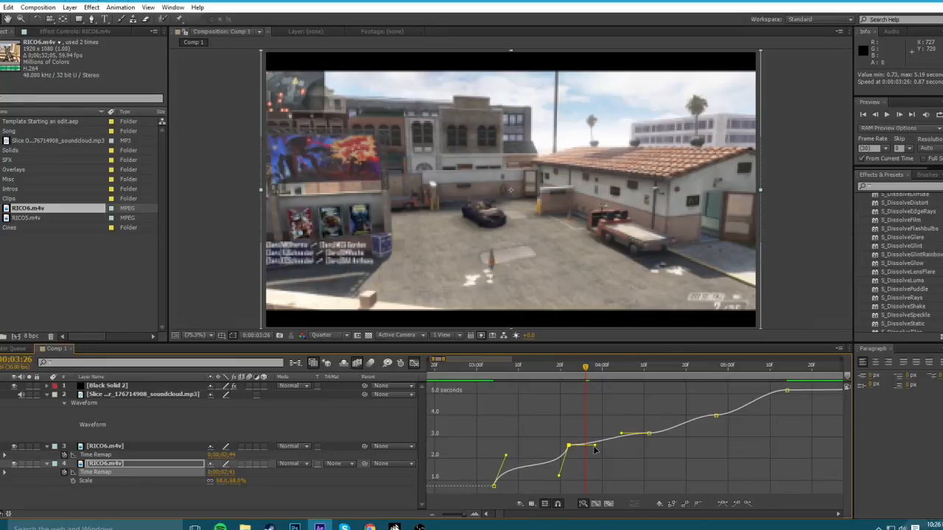
drag(594, 445, 581, 443)
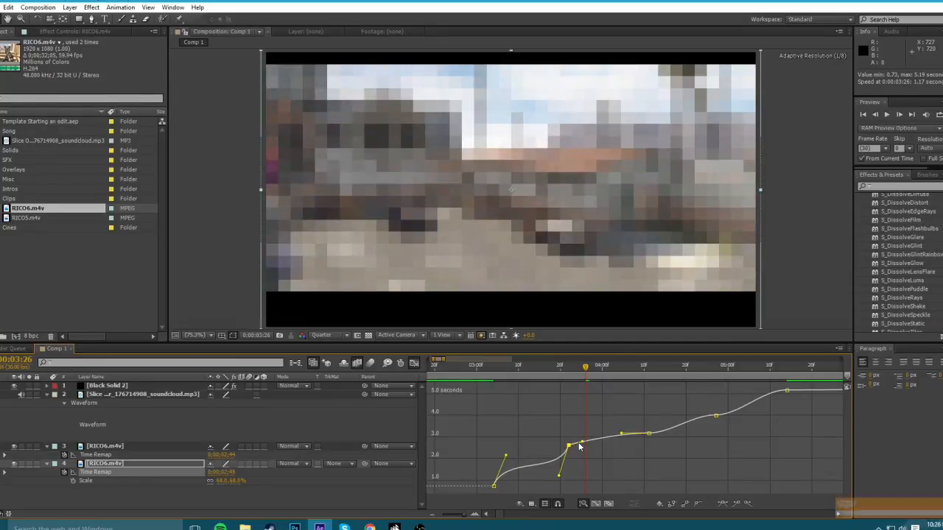
Try a more extreme slowdown by lengthening both handles between the first two keyframes, and check the clip at 0:00:03:12.
click(517, 374)
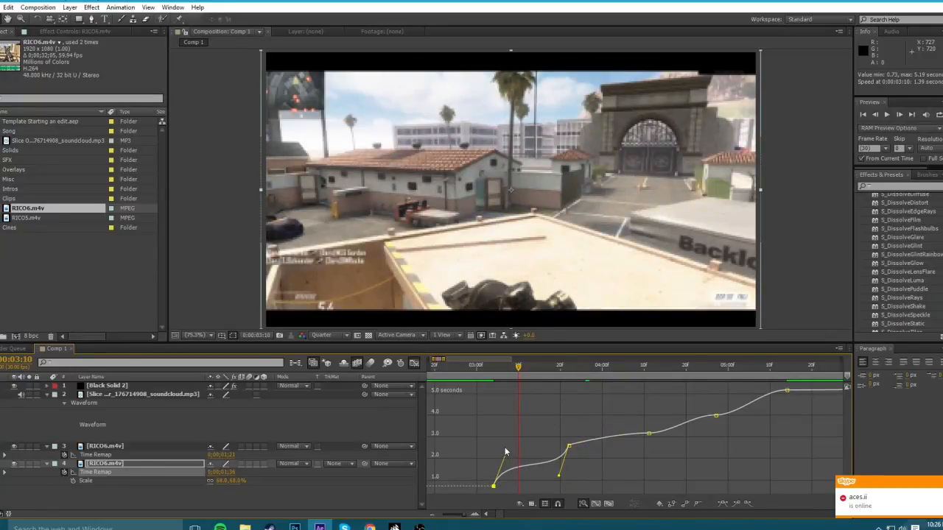
drag(505, 452, 506, 453)
click(502, 368)
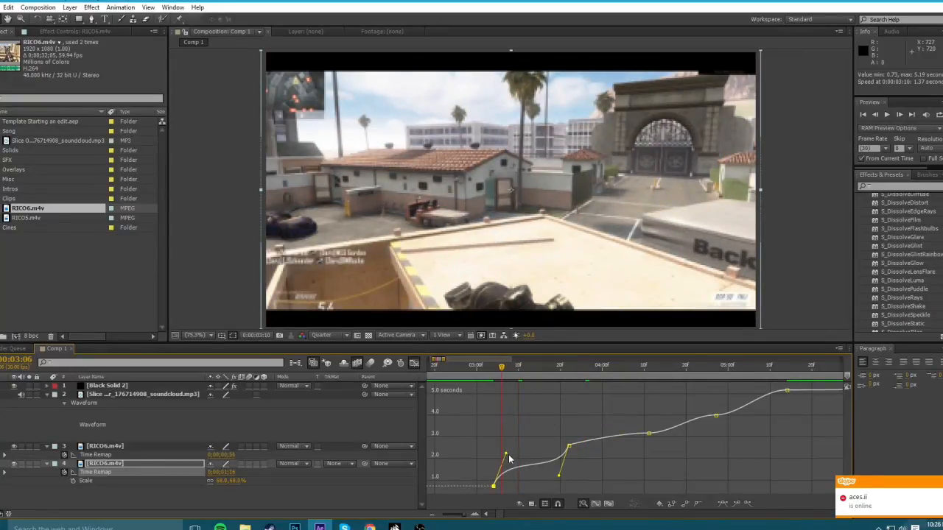
click(480, 368)
drag(505, 453, 506, 445)
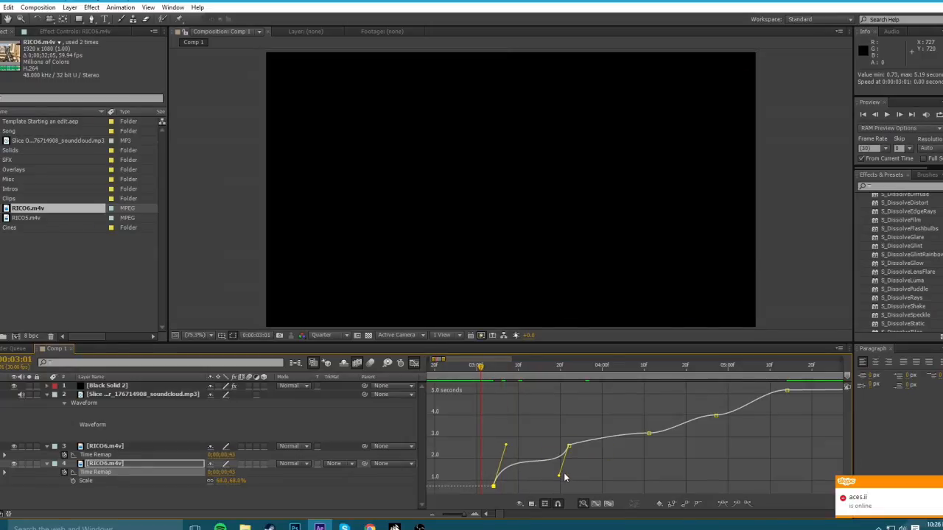
drag(559, 475, 559, 488)
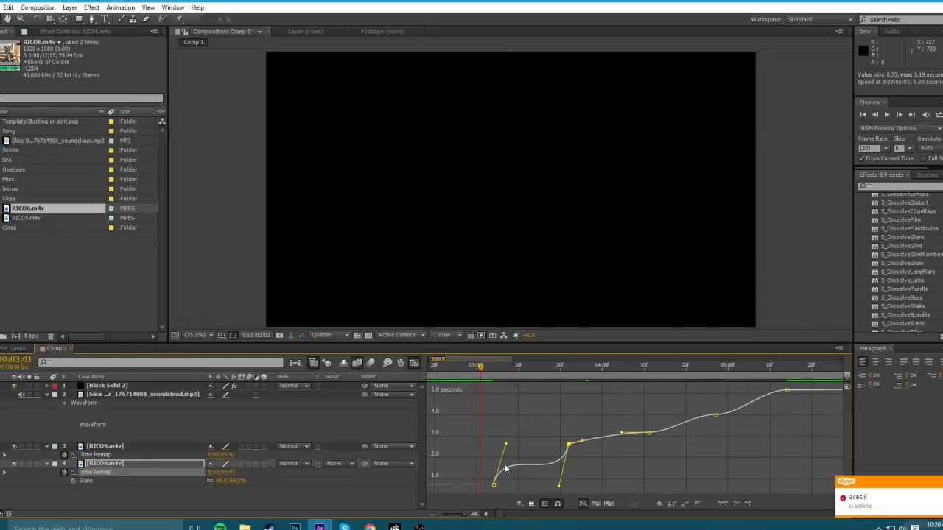
click(527, 369)
double_click(478, 513)
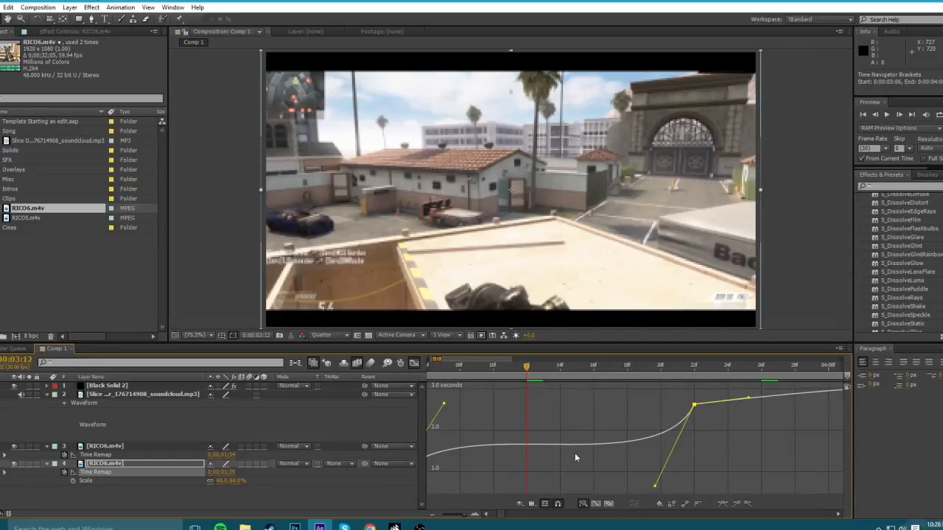
click(428, 517)
Shorten both handles between the first two keyframes for a gentler slowdown and preview the segment from 0:00:02:28.
drag(501, 446, 503, 454)
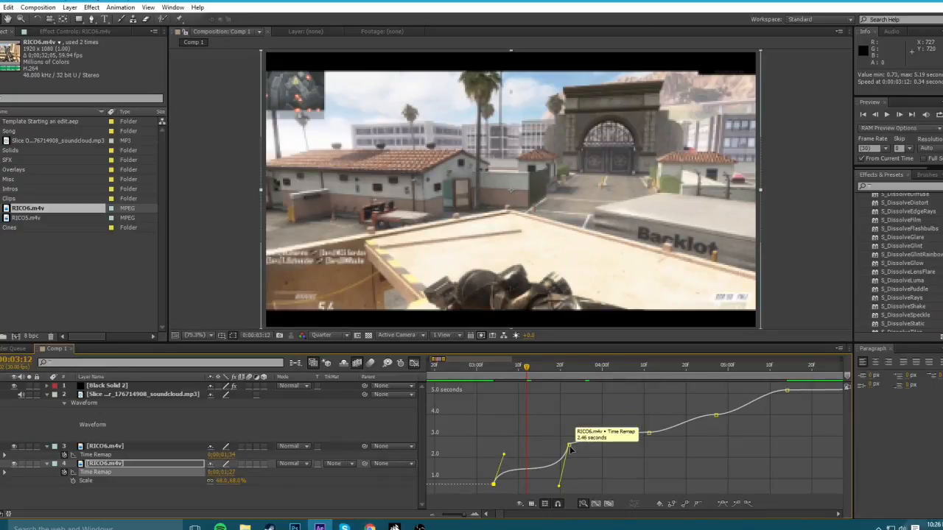
drag(506, 457, 509, 459)
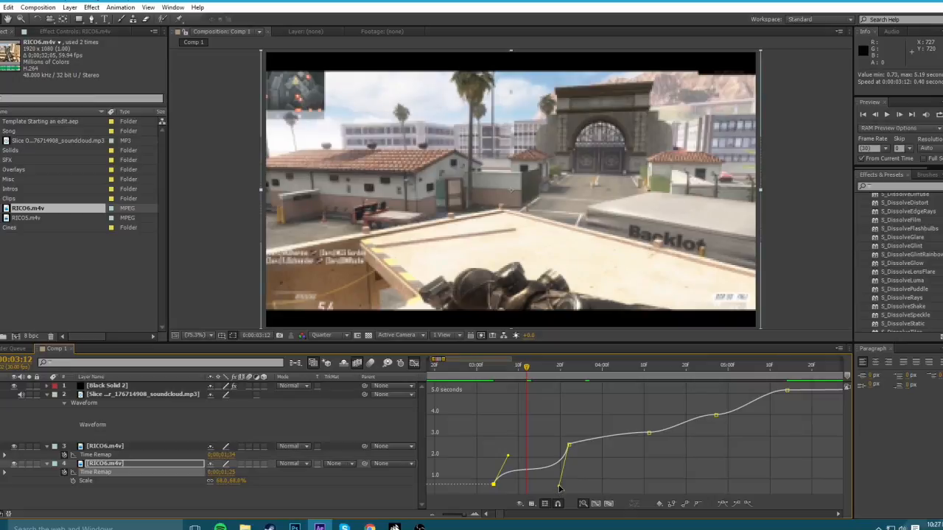
drag(559, 489, 559, 482)
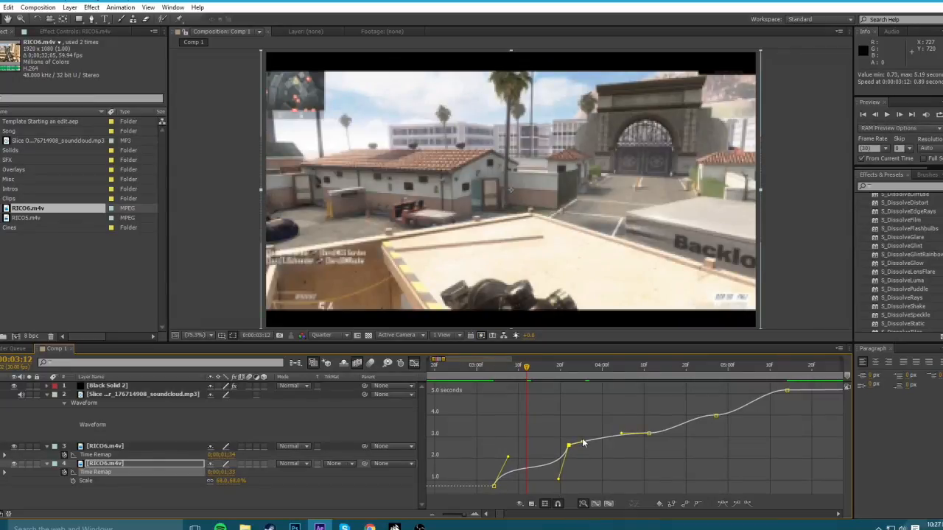
click(473, 366)
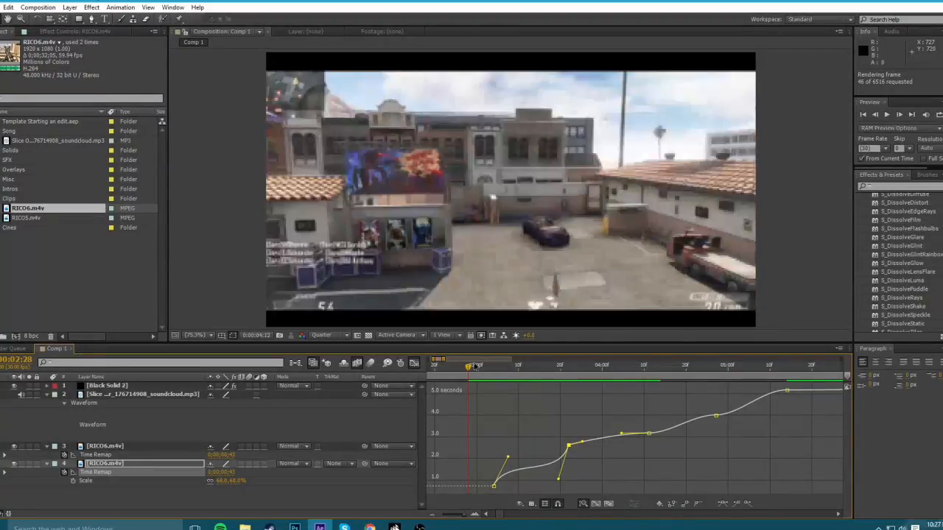
key(space)
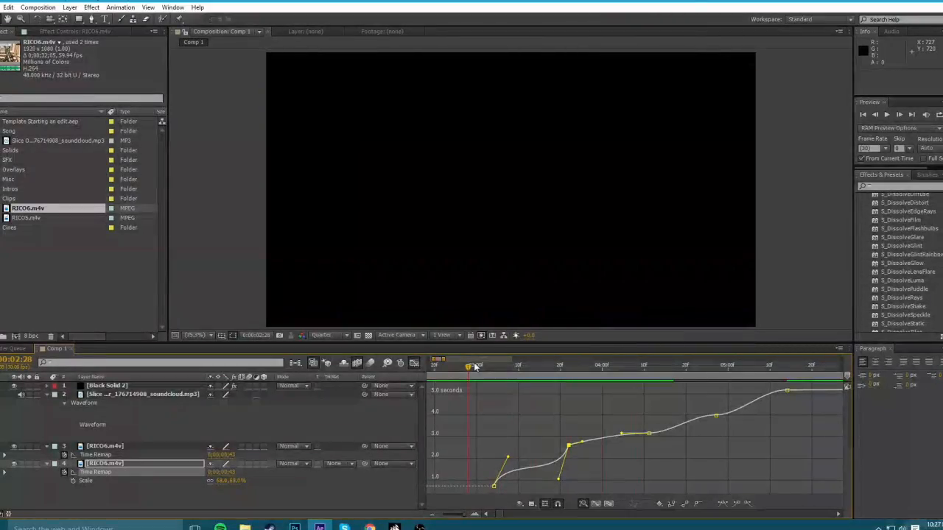
Angle the handles between the second and fifth Time Remap keyframes so each segment of the first clip runs fast-slow-fast.
drag(582, 444, 639, 445)
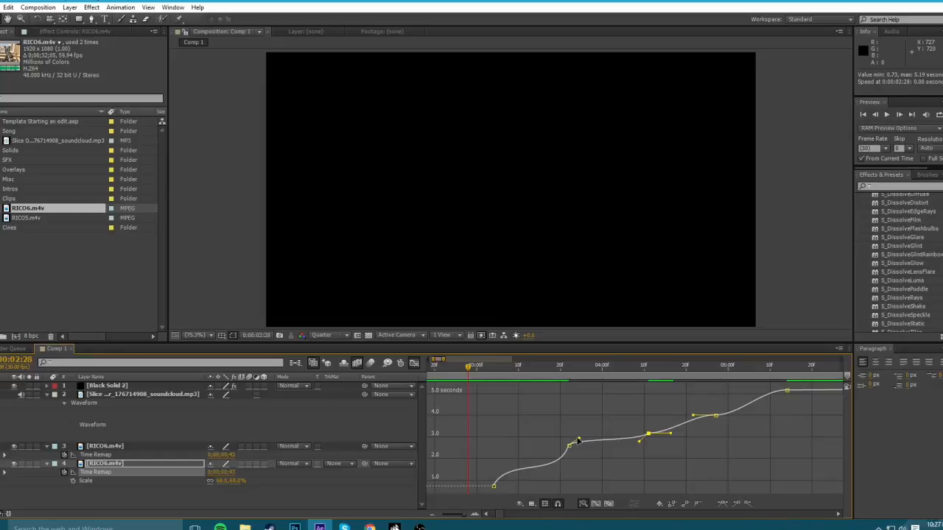
drag(579, 440, 575, 439)
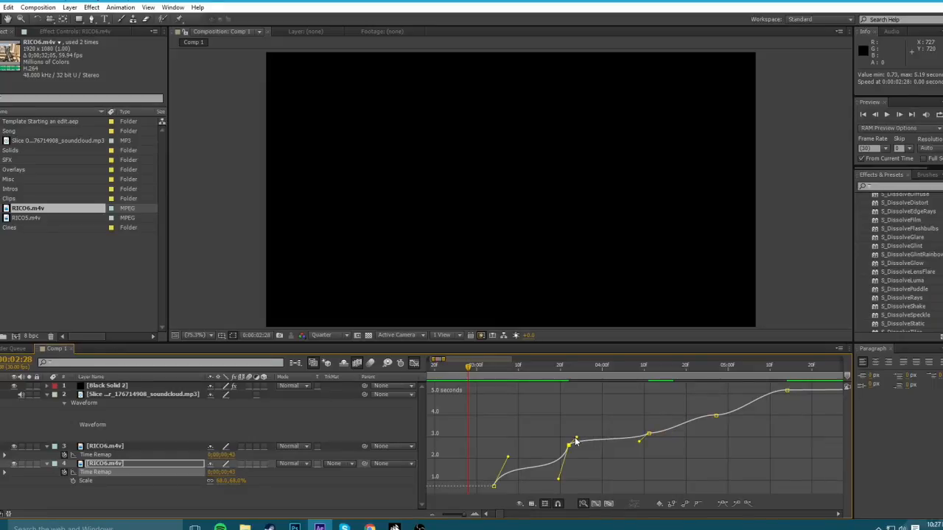
click(649, 433)
drag(668, 434, 772, 412)
click(767, 398)
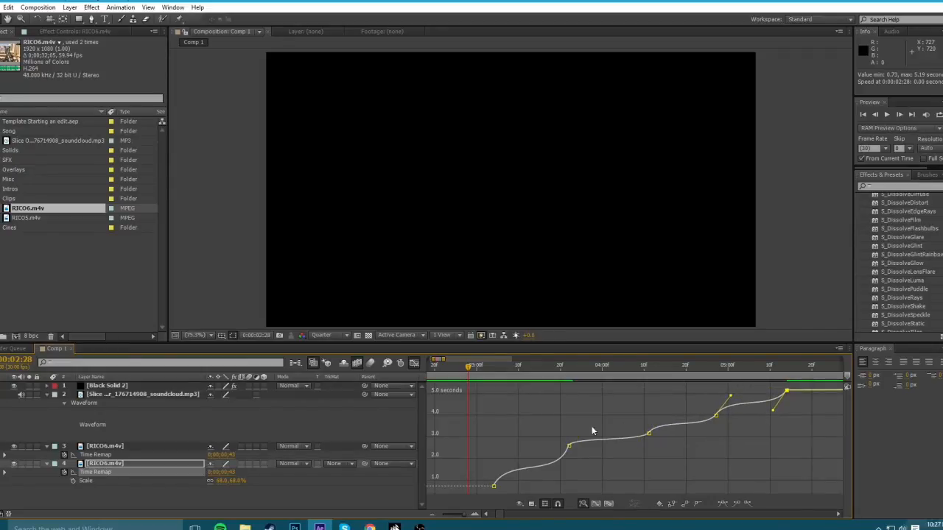
Try a flatter, longer outgoing handle on the first Time Remap keyframe and undo it.
click(494, 486)
drag(508, 458, 524, 467)
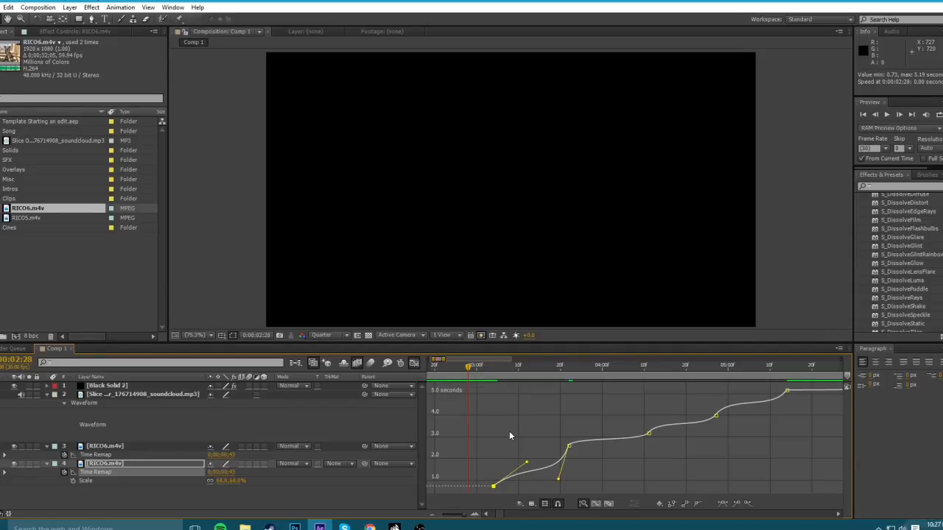
key(ctrl+z)
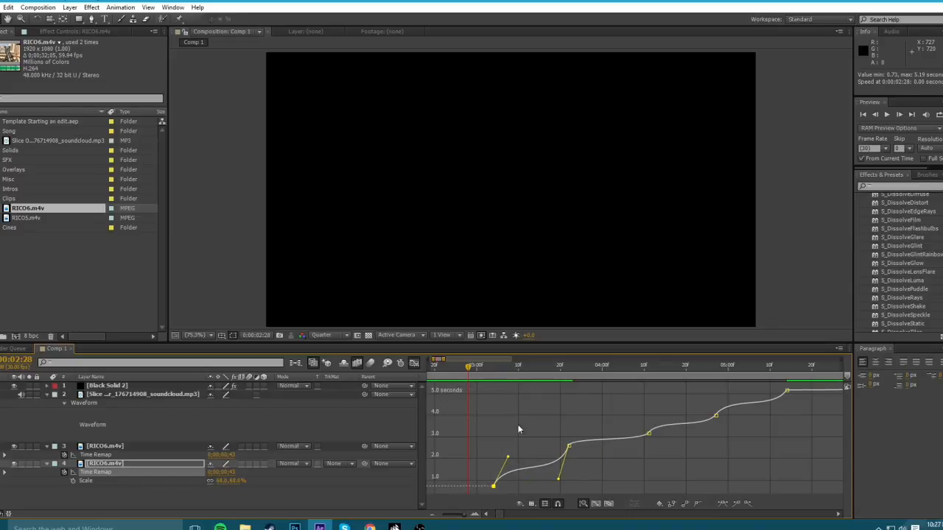
Preview the speed-ramped first clip with the song from the start of the composition.
click(429, 513)
click(429, 513)
click(430, 513)
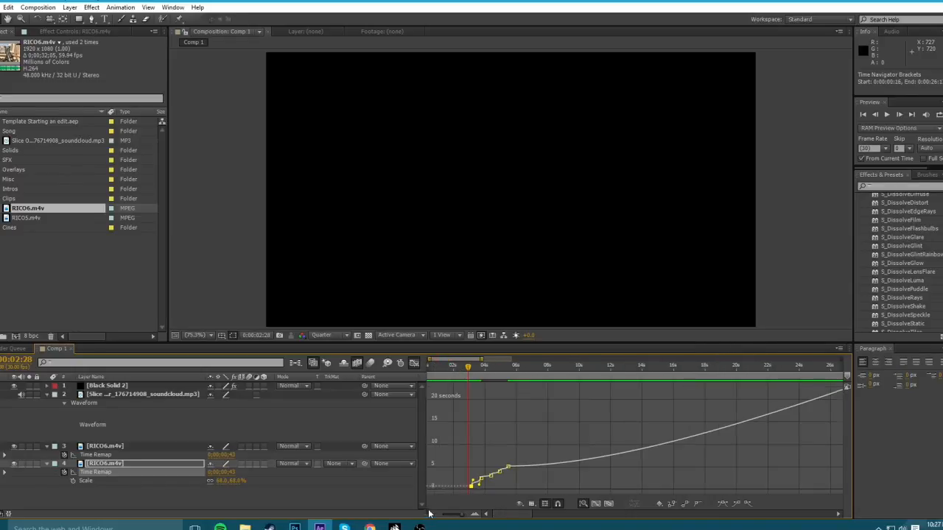
drag(440, 369, 385, 369)
key(KP_0)
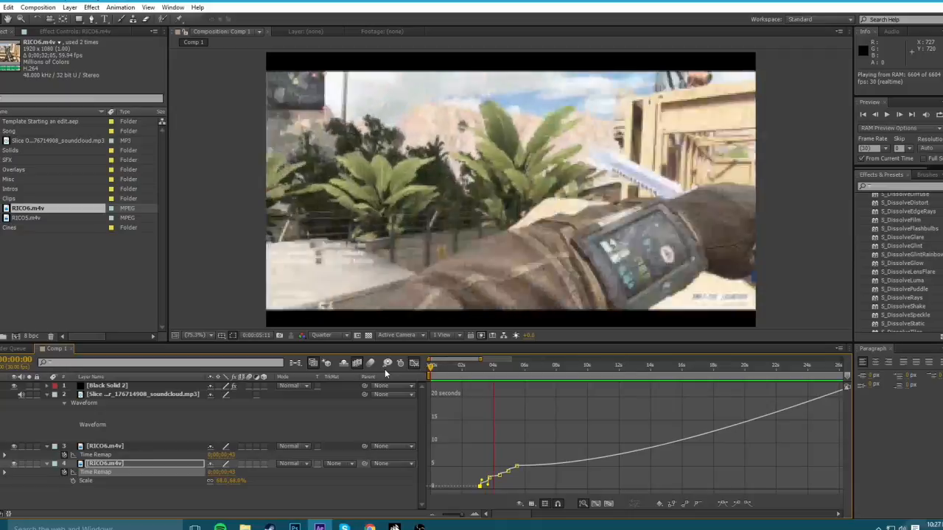
key(space)
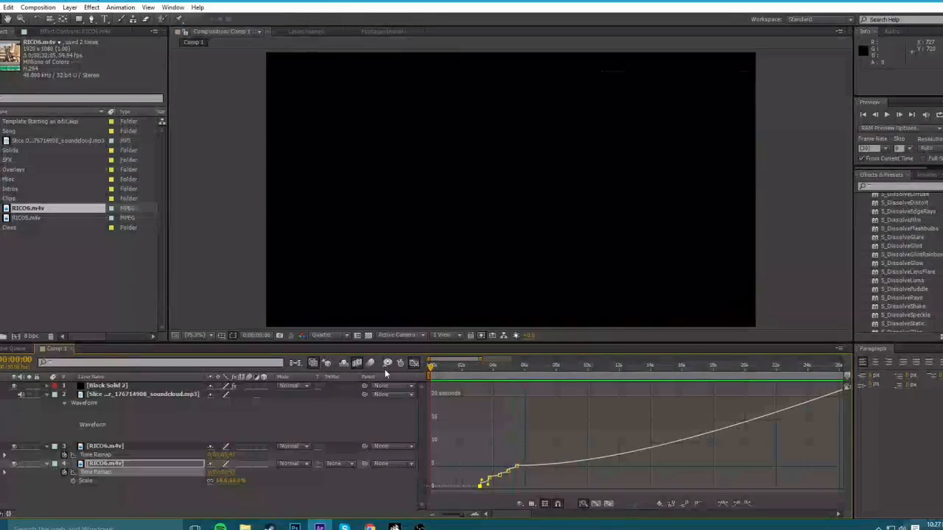
Apply Easy Ease to the second RICO6.m4v clip's three Time Remap keyframes and display their curve in the Graph Editor.
click(414, 363)
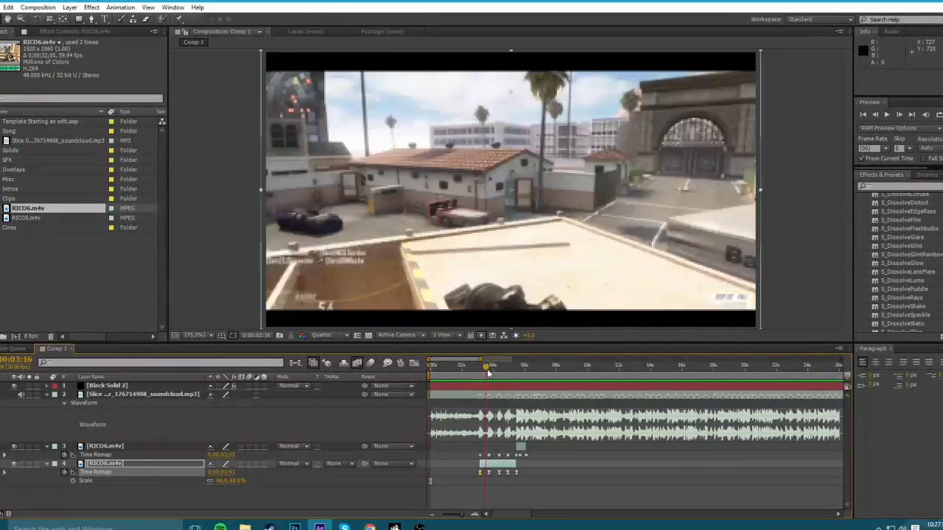
drag(482, 368, 516, 373)
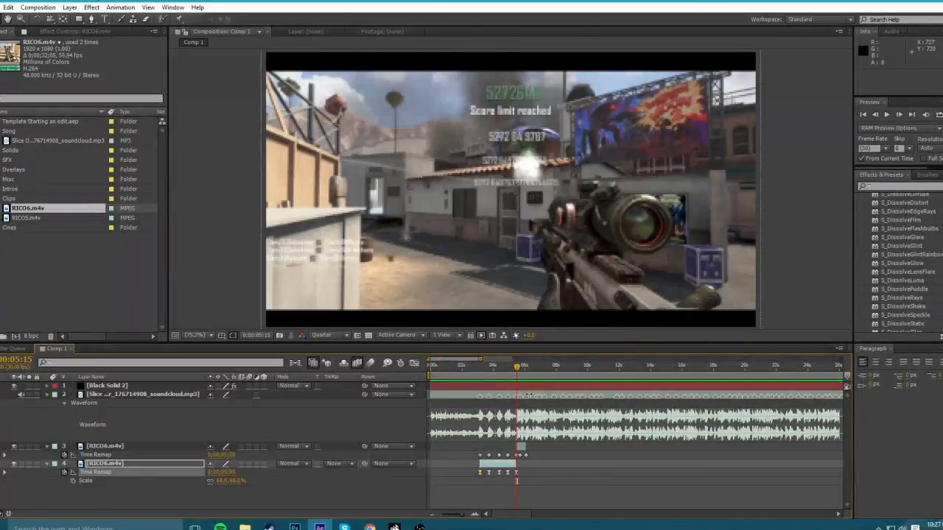
click(479, 514)
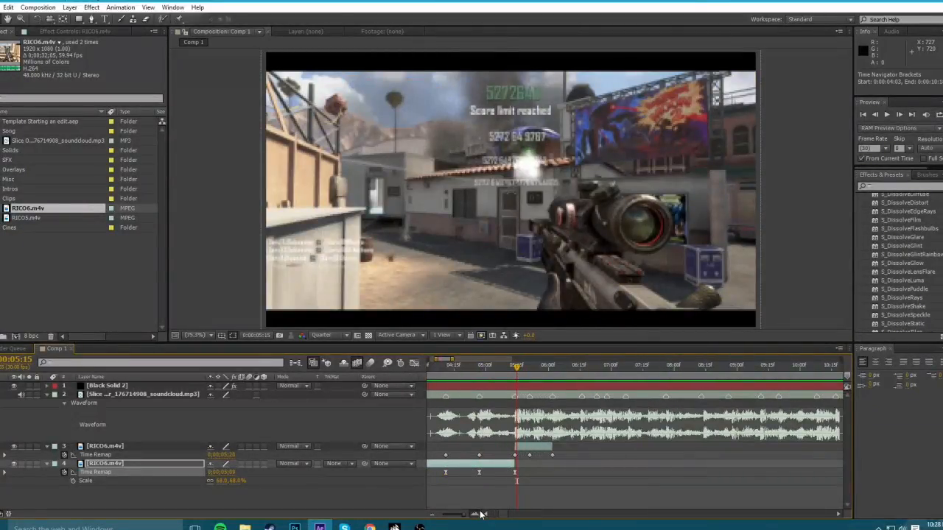
click(480, 514)
click(532, 449)
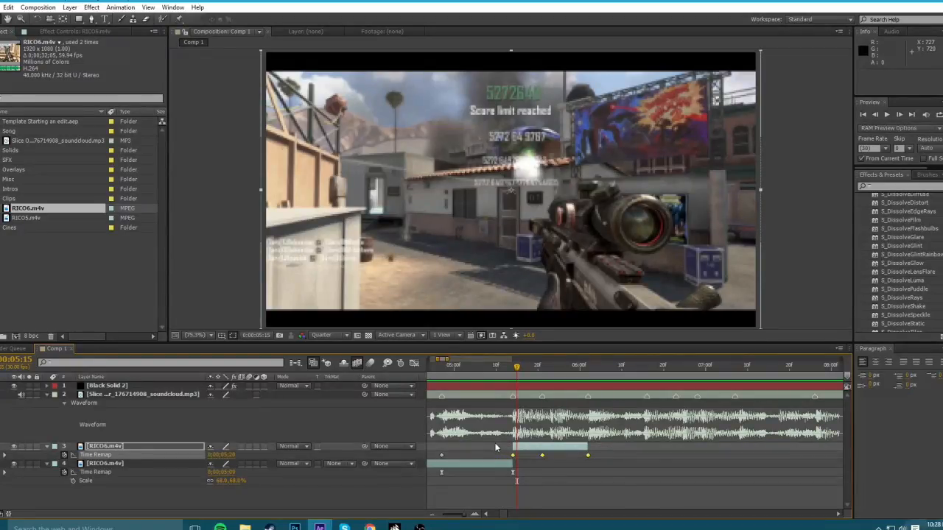
right_click(543, 455)
mouse_move(585, 448)
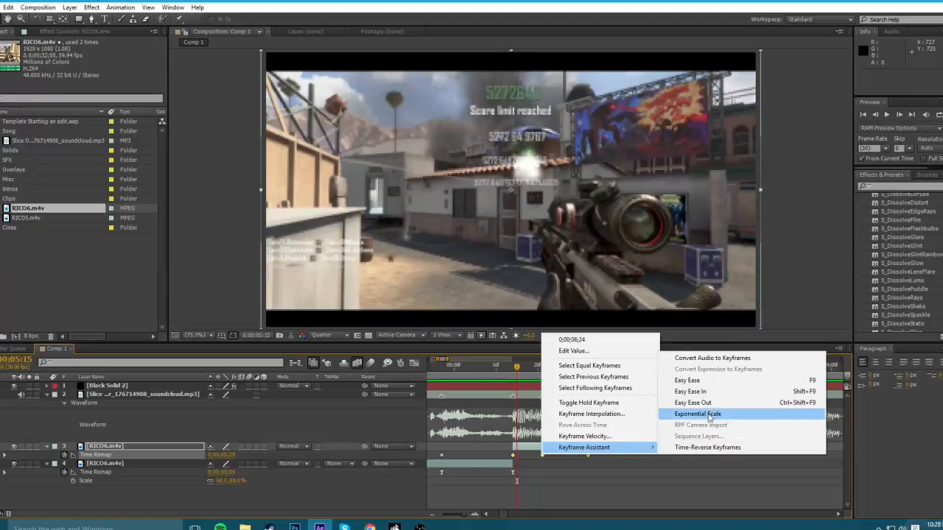
click(693, 381)
click(414, 363)
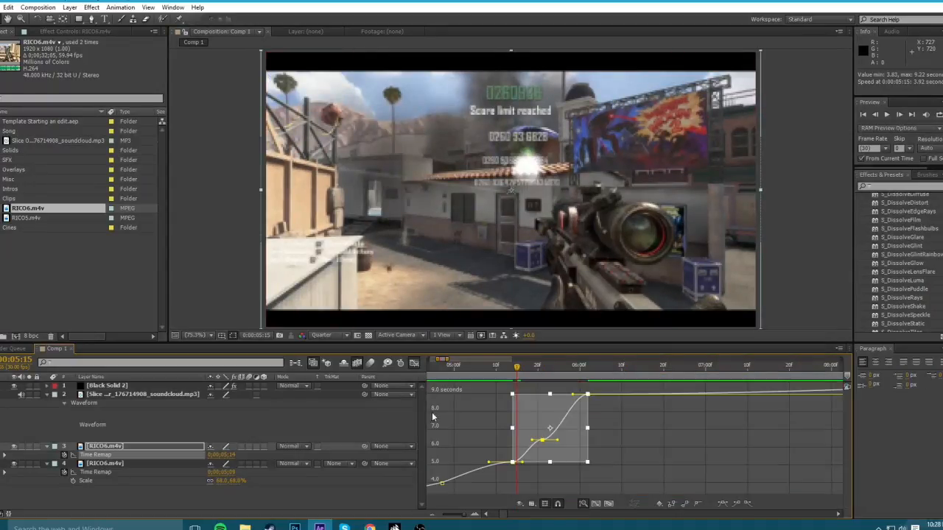
Steepen the facing handles between the second clip's first two Time Remap keyframes for a fast-slow-fast curve.
click(510, 490)
click(514, 461)
drag(522, 462, 520, 454)
click(508, 371)
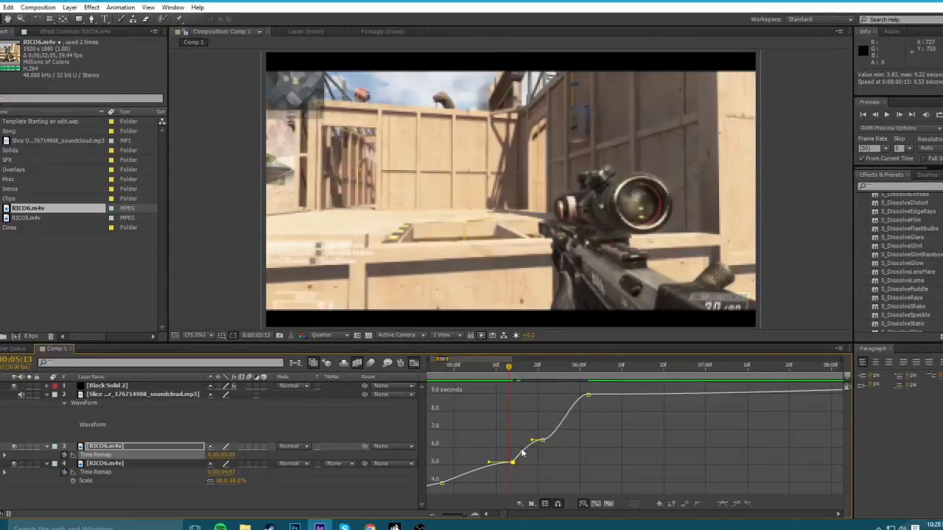
click(521, 447)
click(513, 462)
mouse_move(520, 451)
mouse_down()
mouse_move(527, 444)
mouse_move(535, 457)
mouse_up()
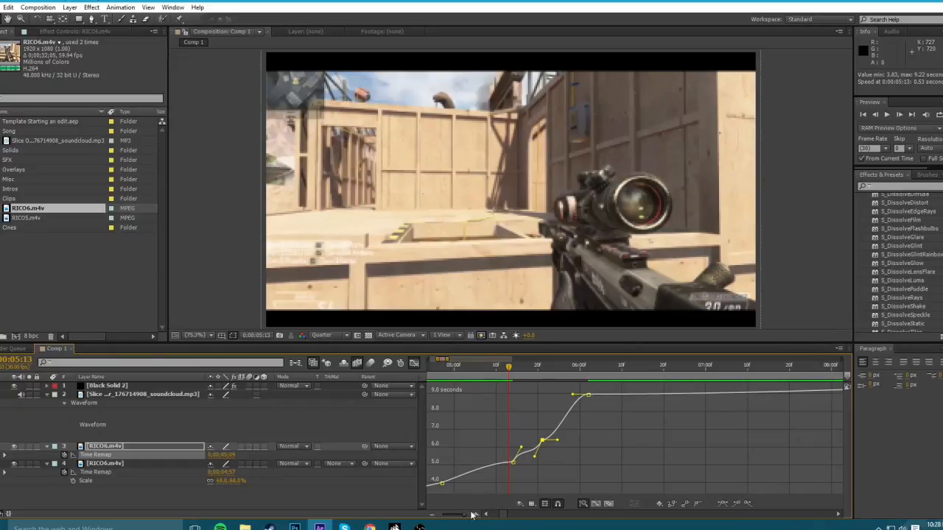
Fine-tune the angle and length of both handles between the second clip's first two Time Remap keyframes.
drag(473, 515, 477, 515)
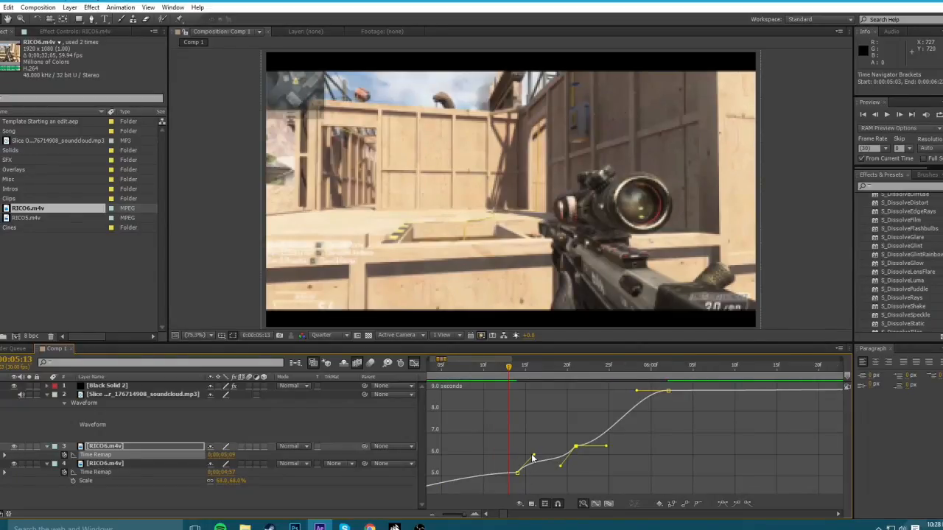
drag(533, 455, 534, 458)
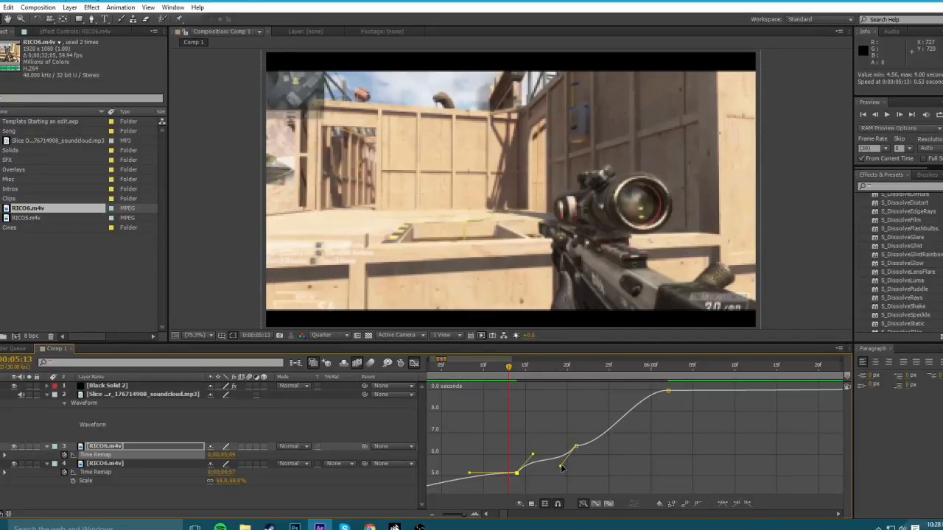
click(562, 467)
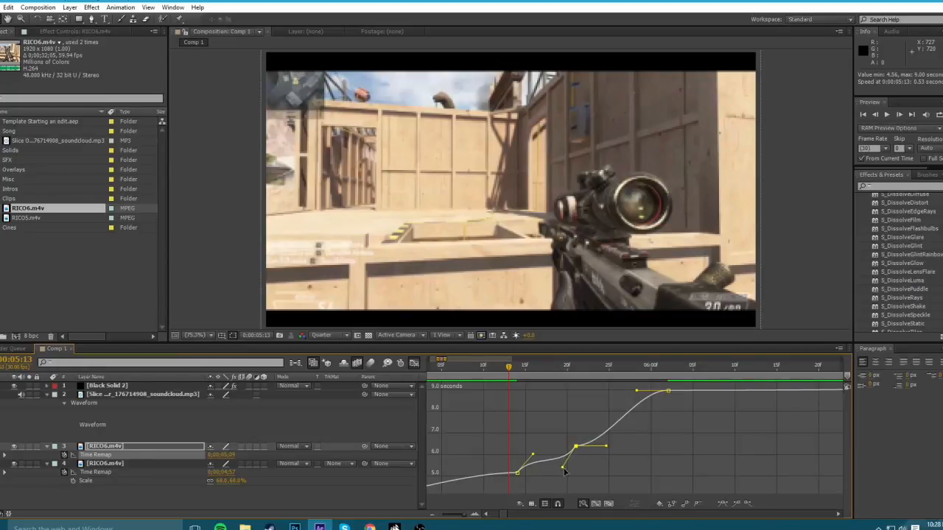
drag(564, 469, 583, 473)
Steepen the handles between the second clip's middle and last Time Remap keyframes for a matching fast-slow-fast curve.
drag(609, 448, 657, 429)
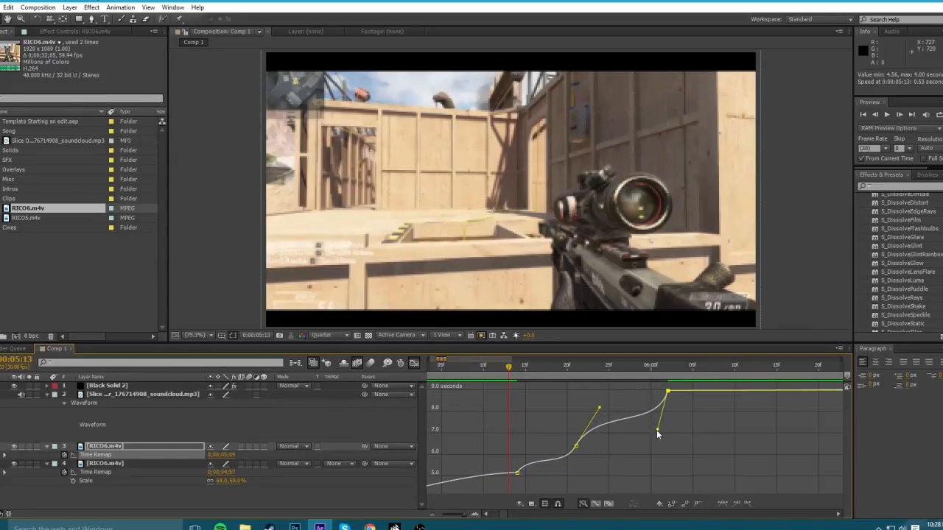
click(595, 407)
click(576, 447)
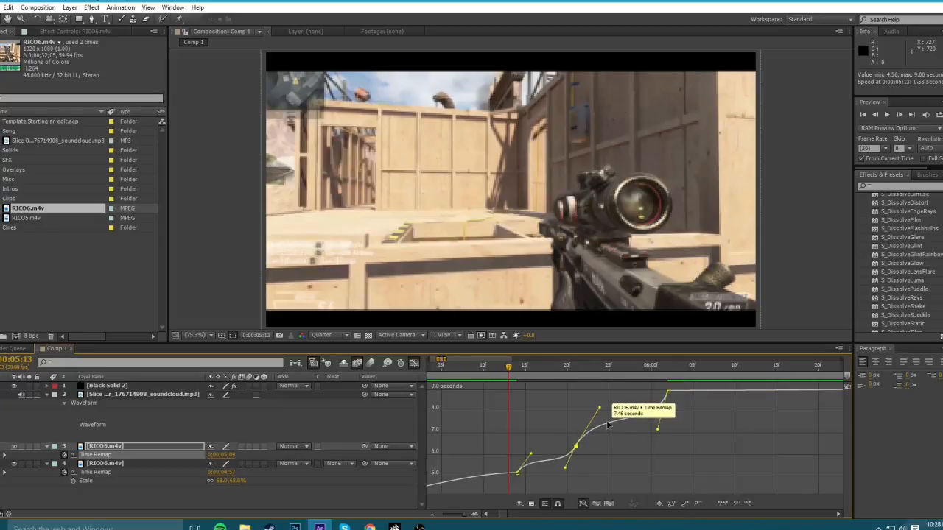
drag(600, 408, 596, 409)
Preview both speed-ramped clips against the song from the start of the composition.
click(431, 513)
click(431, 513)
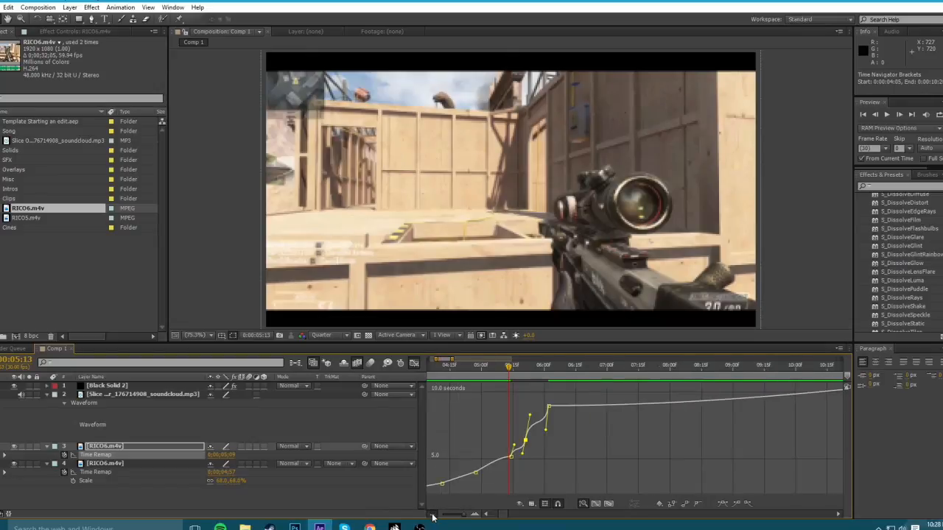
click(431, 513)
click(431, 514)
drag(434, 369, 414, 370)
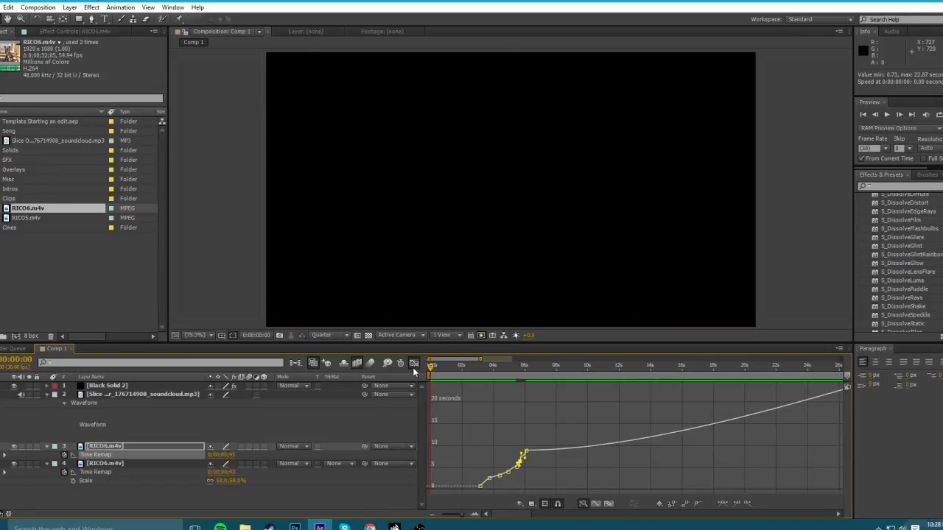
key(KP_0)
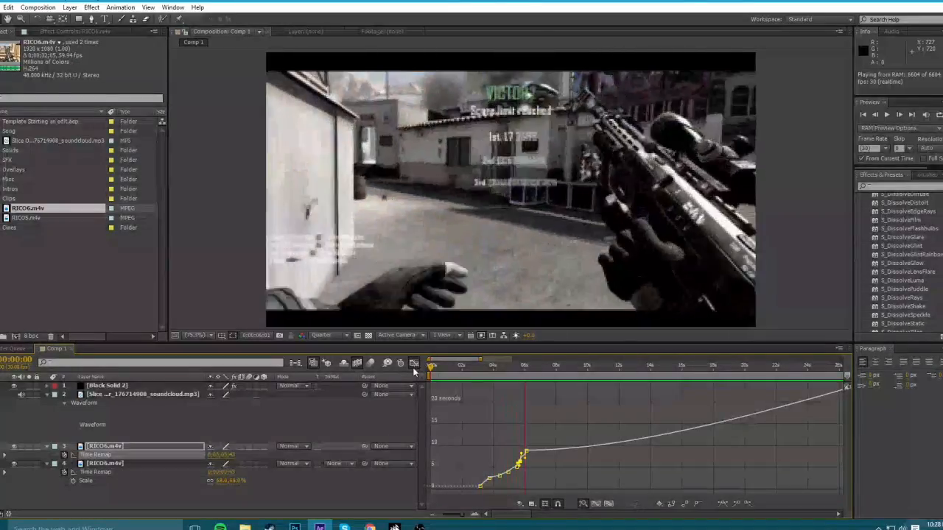
key(space)
key(space)
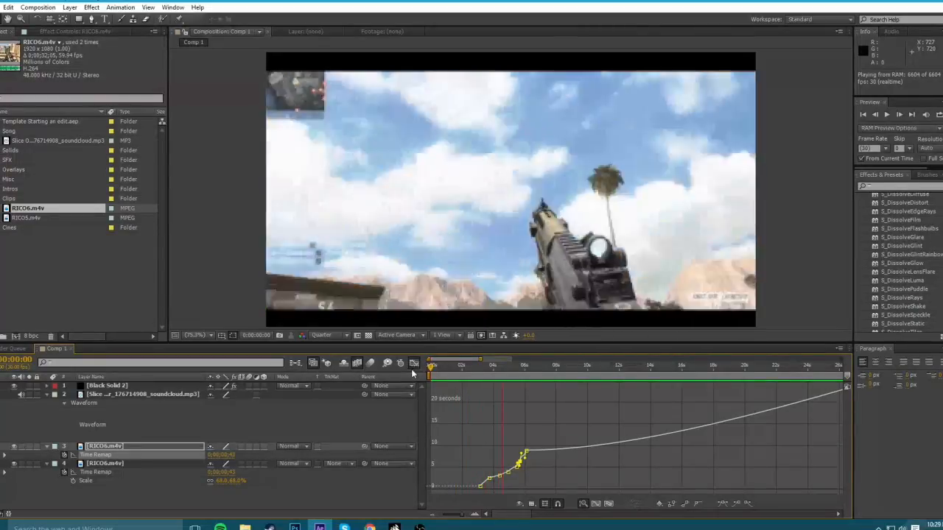
key(space)
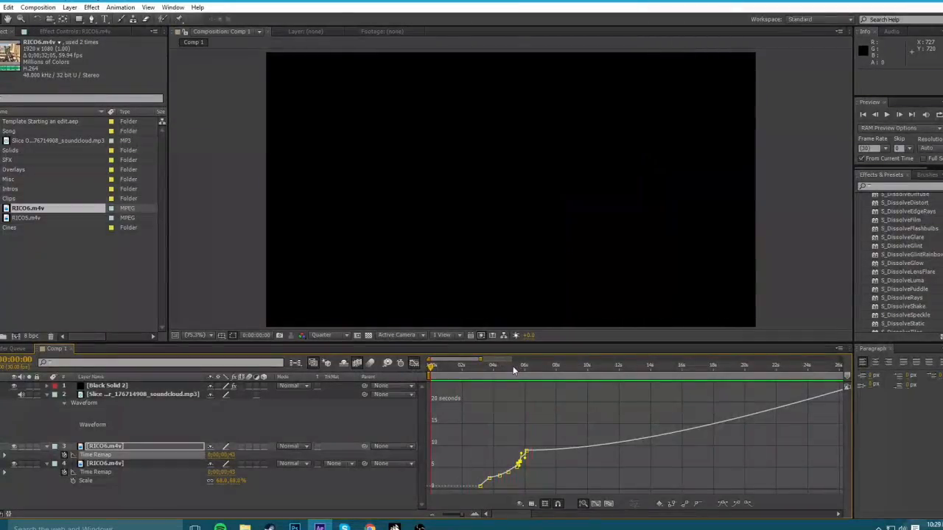
Lower the Time Remap value of the second clip's middle keyframe at 0:00:05:21 to about 0;00;05;56.
click(514, 370)
click(414, 363)
drag(512, 368, 520, 369)
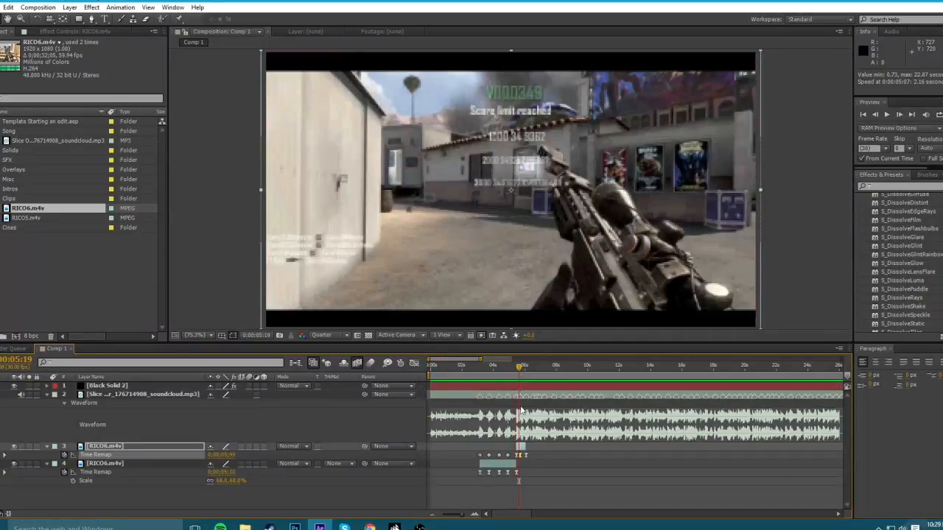
click(475, 514)
click(478, 515)
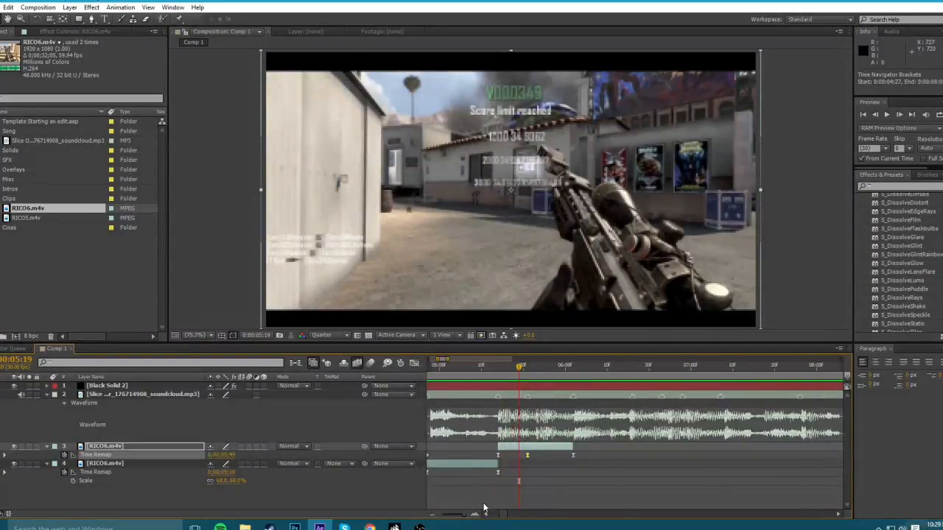
click(524, 374)
drag(526, 376, 529, 375)
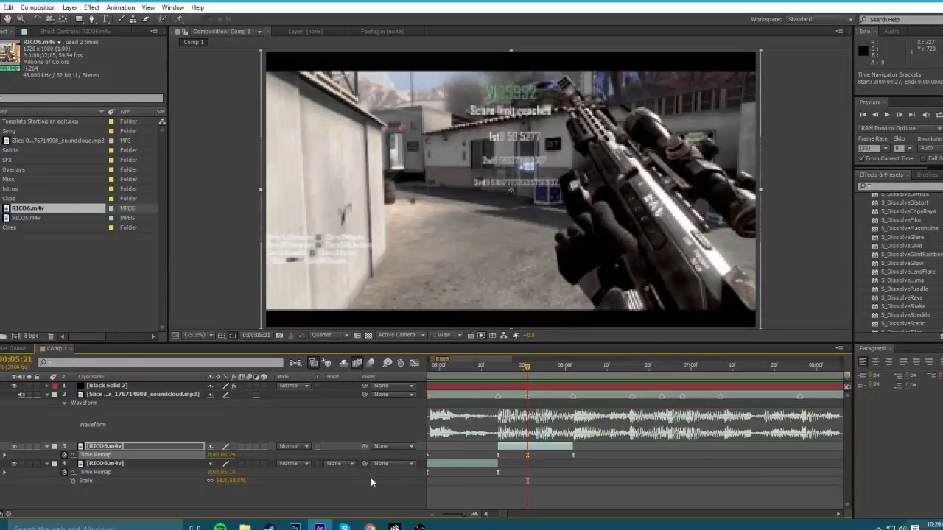
click(302, 475)
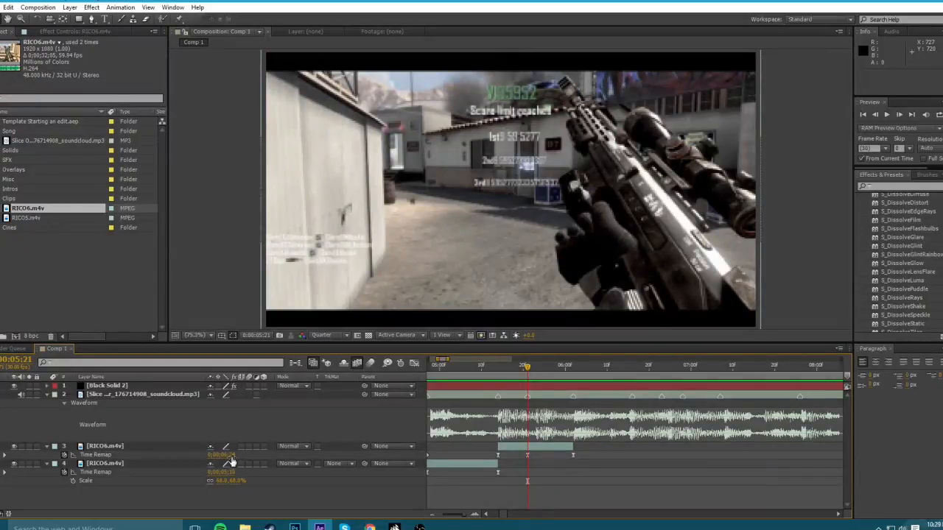
drag(231, 456, 214, 454)
drag(225, 456, 233, 456)
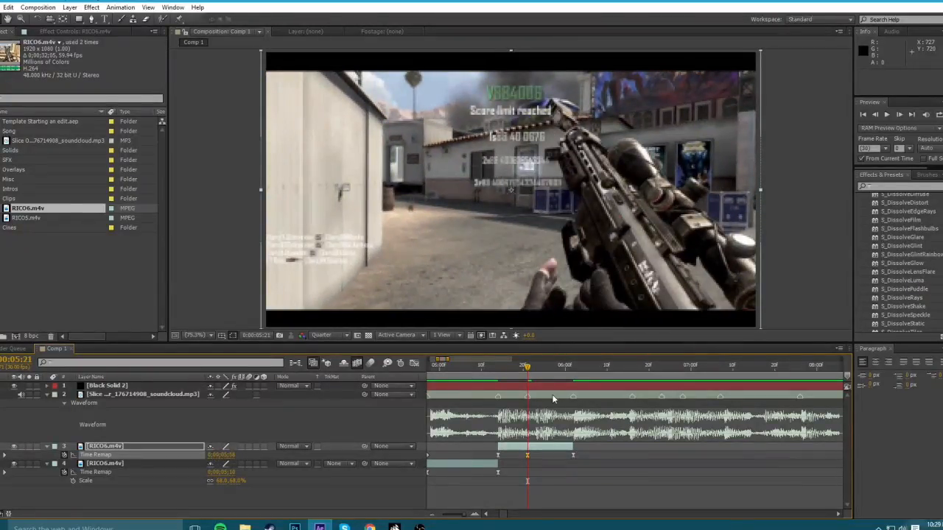
Move the second clip's last Time Remap keyframe to 0:00:06:01 and set its value to 0;00;06;19.
click(568, 368)
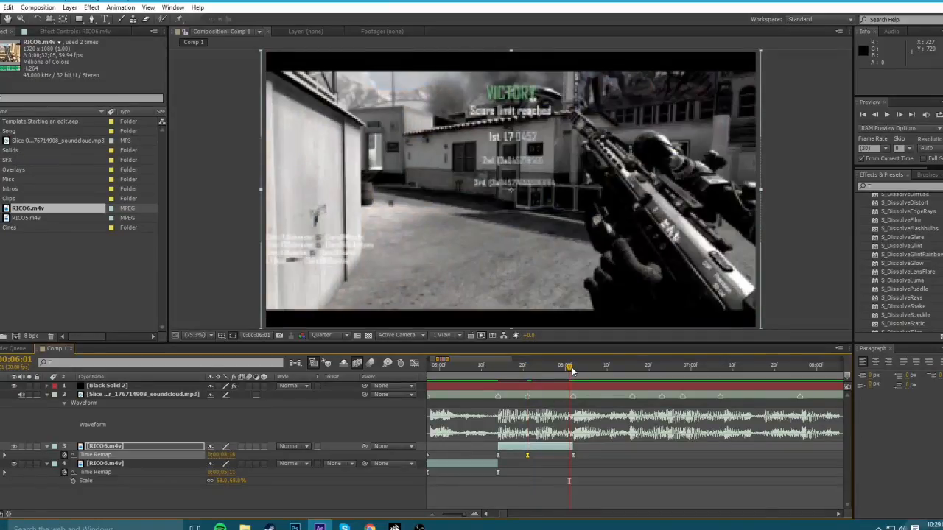
click(572, 456)
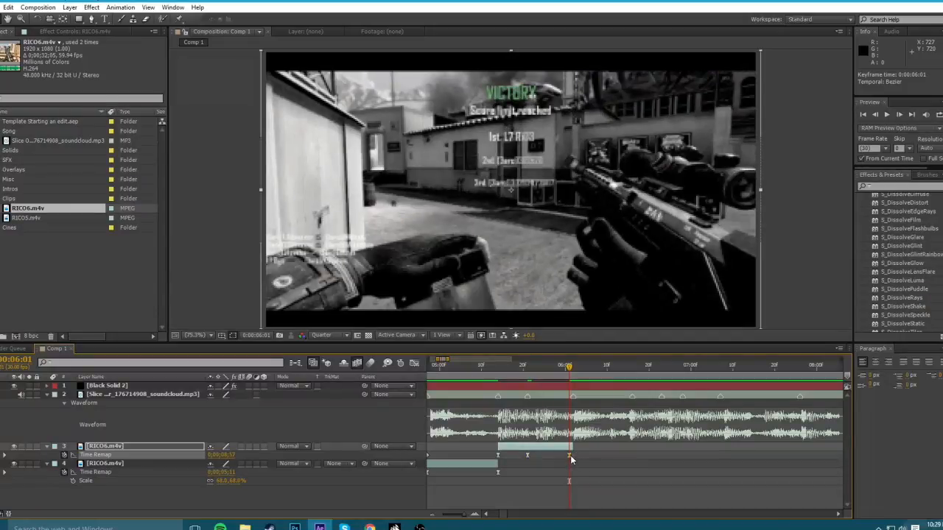
drag(198, 458, 192, 458)
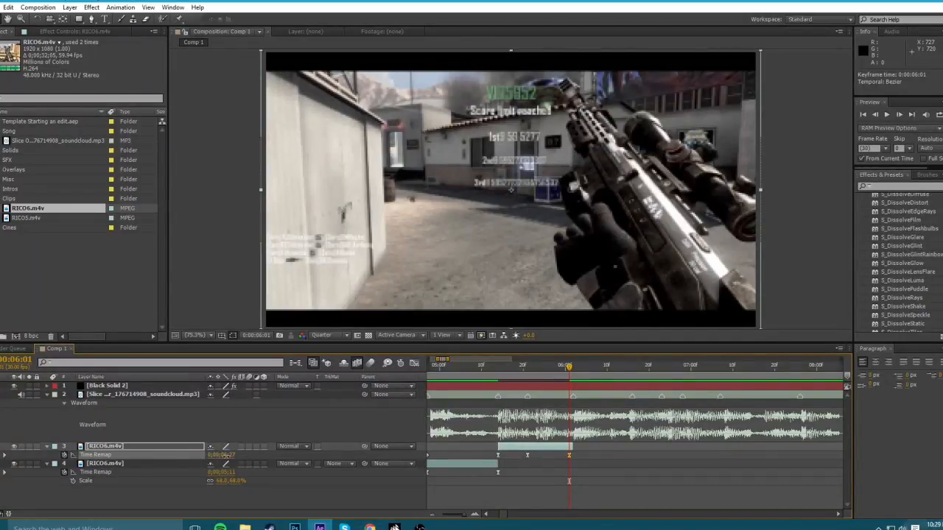
click(256, 454)
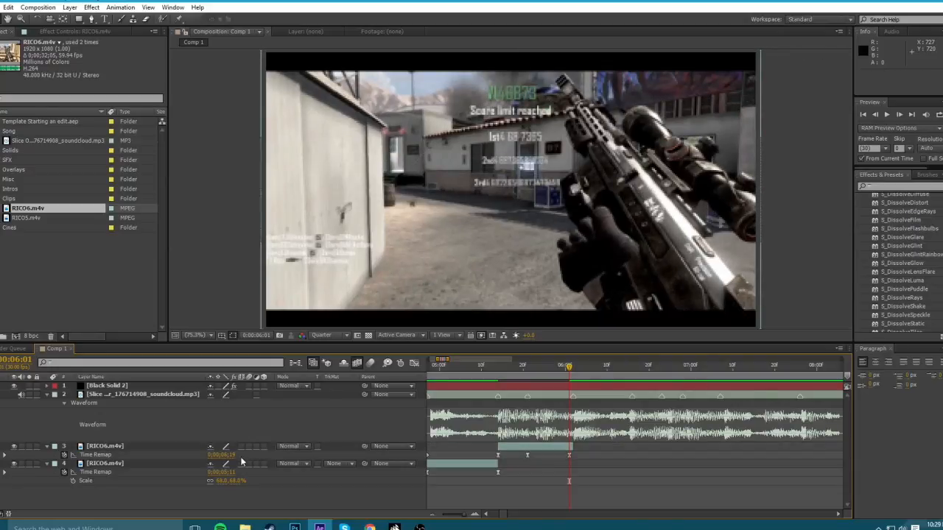
Move the second clip's last Time Remap keyframe to the beat at 0:00:06:02, and reshape its three keyframes' handles into fast-slow-fast curves.
drag(570, 456, 489, 455)
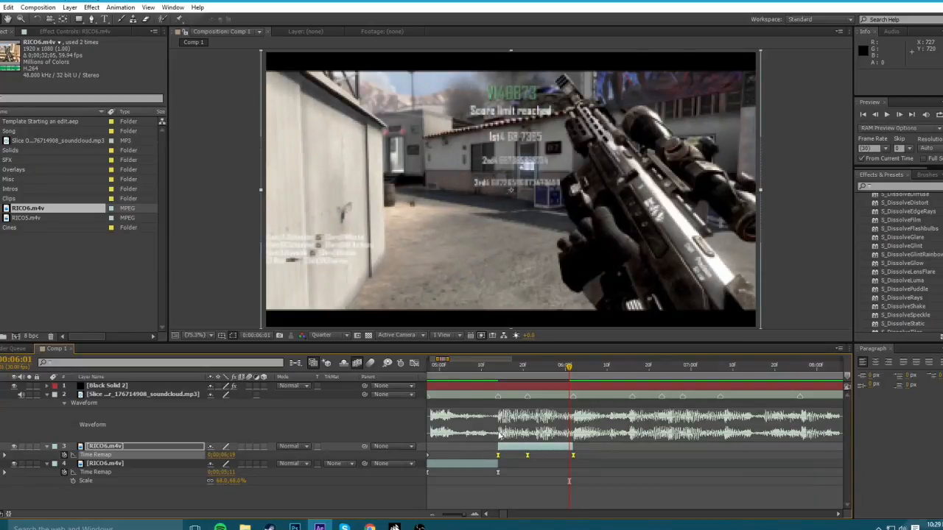
click(414, 363)
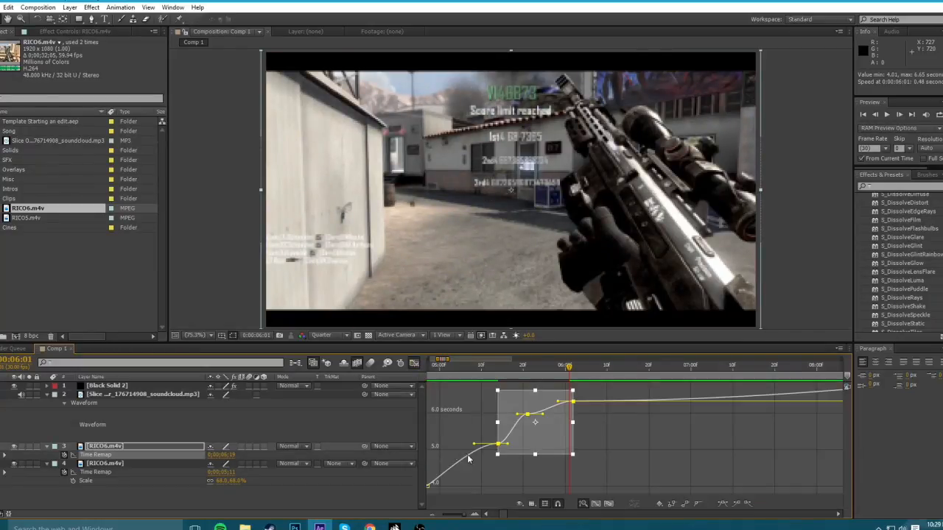
click(498, 470)
click(498, 444)
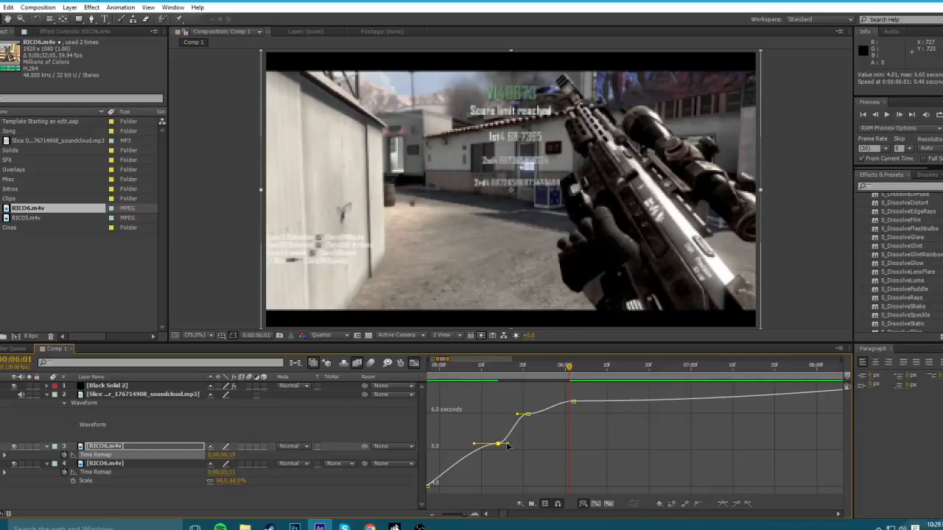
drag(507, 445, 569, 416)
click(585, 372)
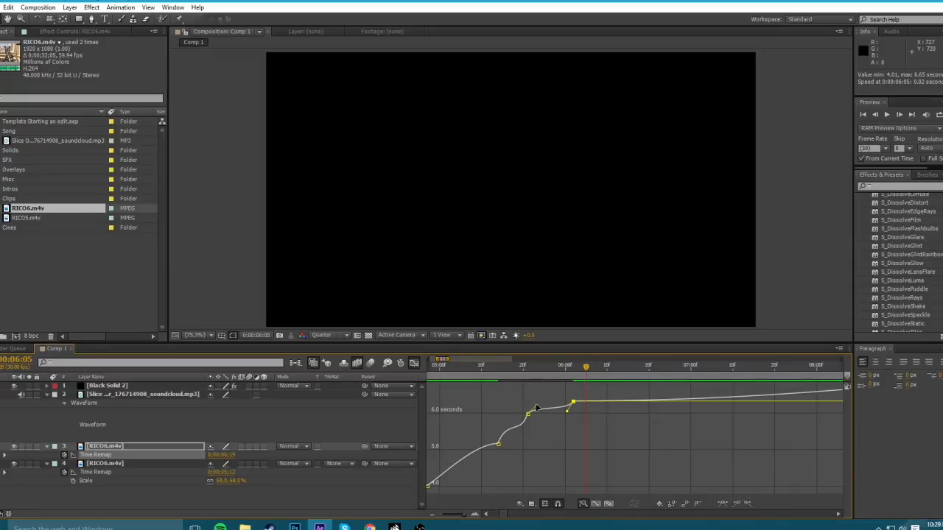
click(535, 408)
Preview the reshaped second clip against the song from the start of the composition.
click(482, 377)
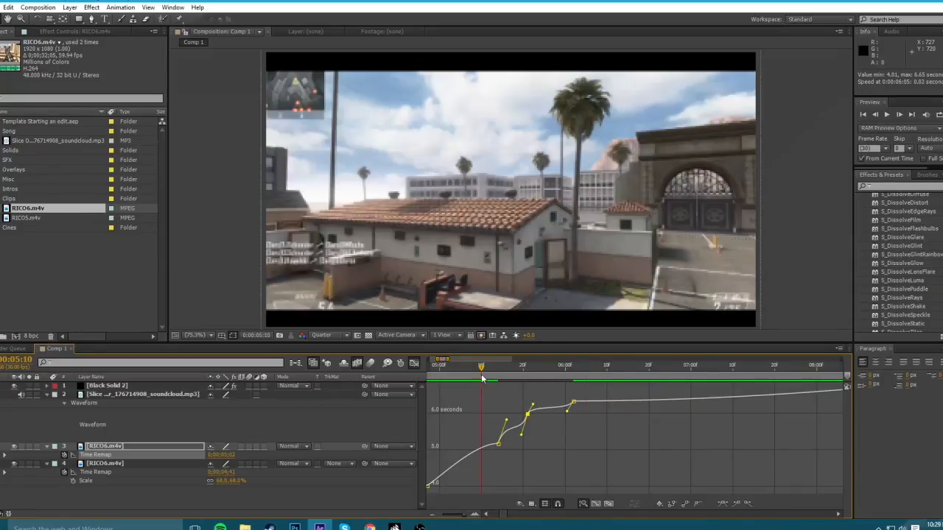
click(432, 515)
click(432, 515)
click(433, 514)
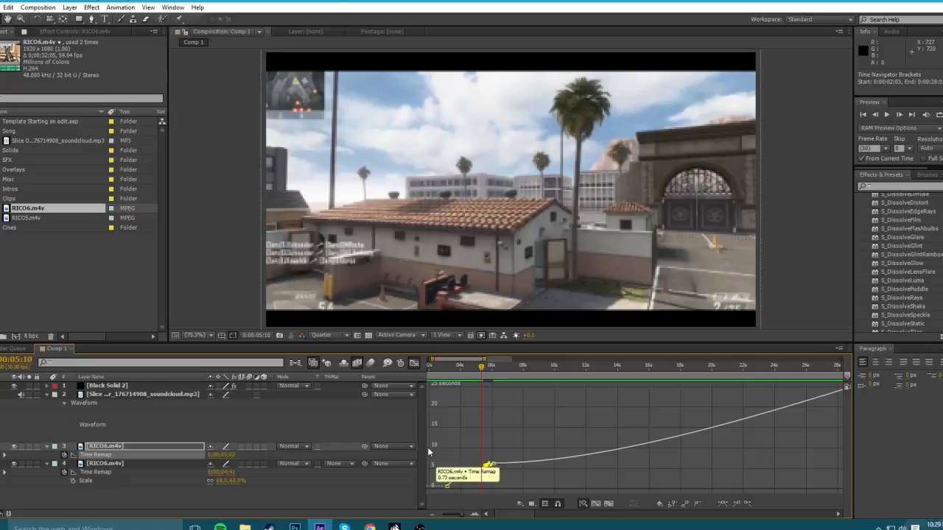
click(414, 363)
click(431, 369)
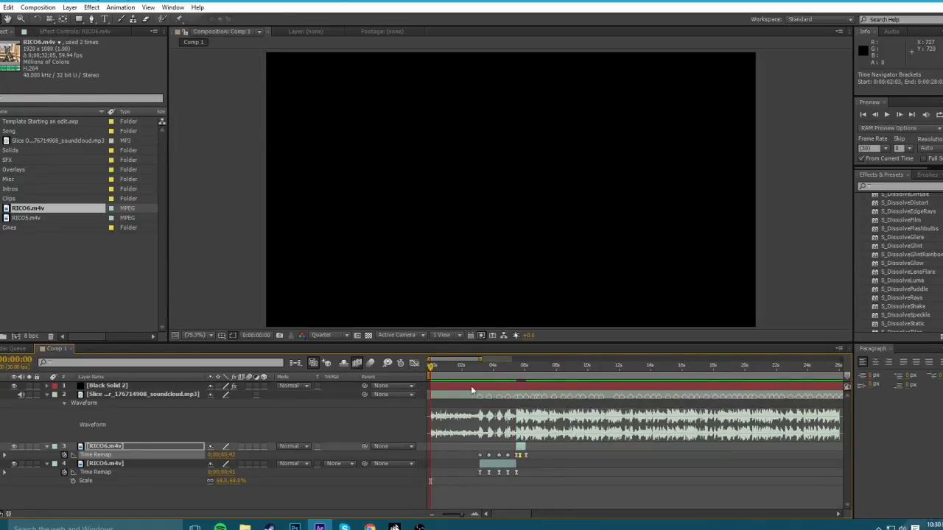
key(KP_0)
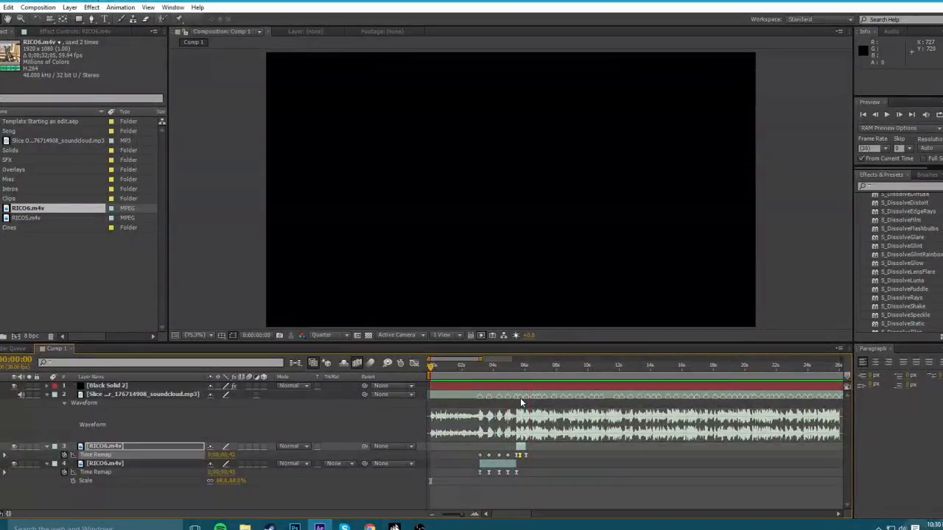
Raise the second clip's last Time Remap keyframe to 0;00;07;15 and place it on the beat marker at 0:00:06:02.
click(526, 372)
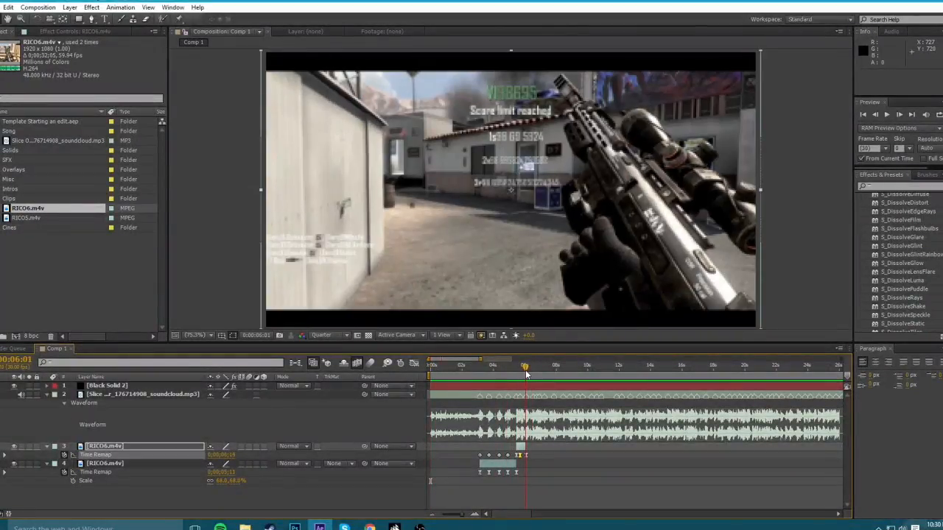
click(474, 516)
click(474, 516)
click(475, 516)
drag(532, 455, 526, 455)
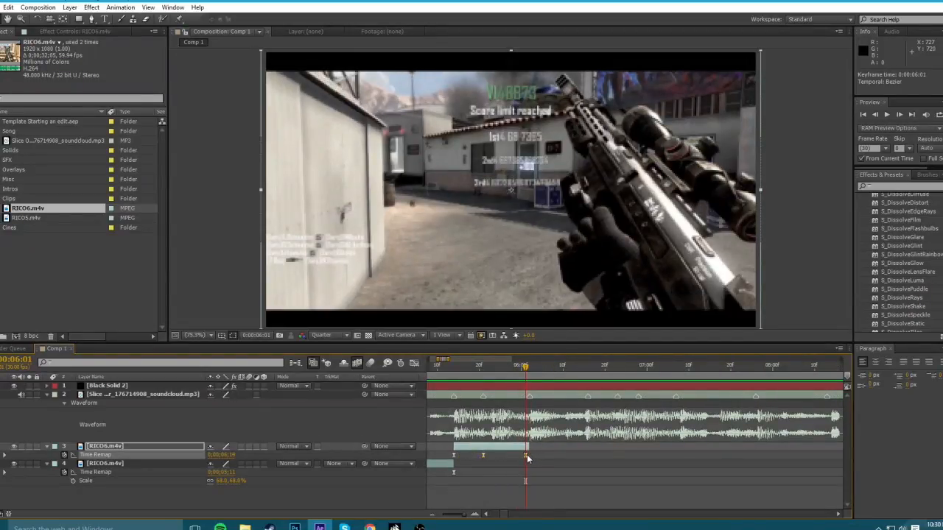
drag(234, 455, 246, 454)
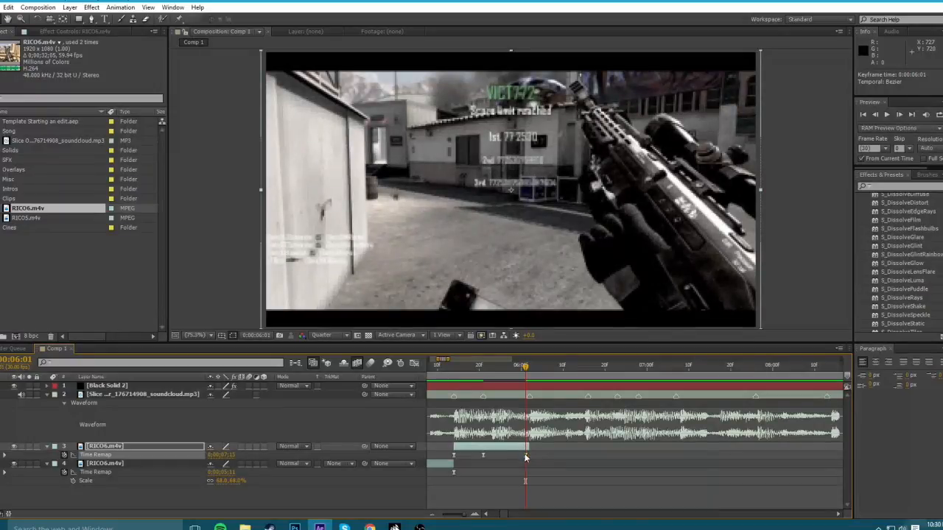
mouse_move(526, 456)
mouse_down()
mouse_move(438, 448)
mouse_move(543, 462)
mouse_up()
Steepen the handles between the second clip's middle and last Time Remap keyframes to restore the fast-slow-fast curve.
click(414, 363)
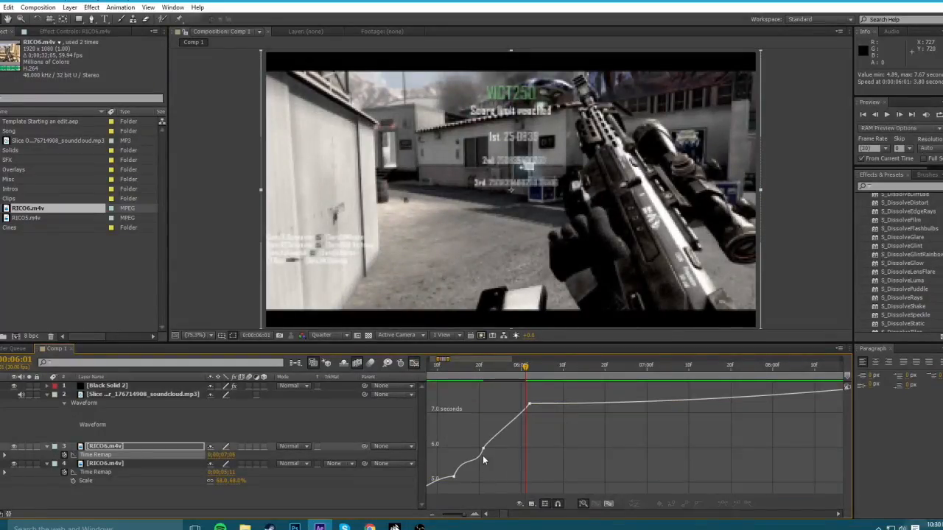
click(483, 455)
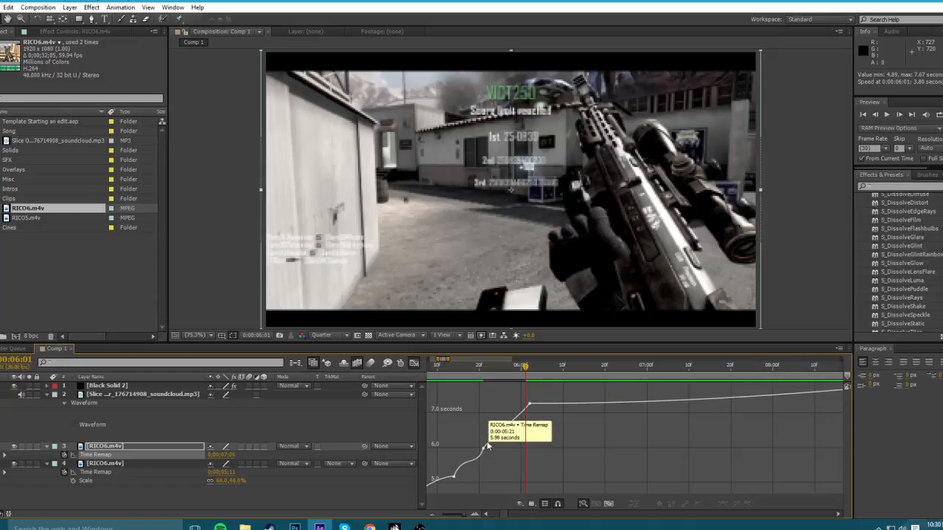
click(547, 367)
drag(487, 438, 492, 418)
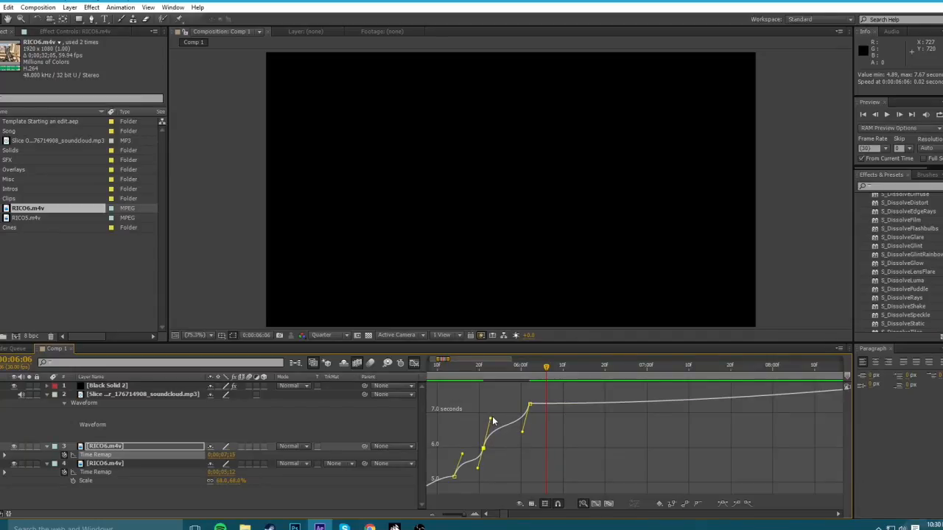
Preview the composition from the start and scrub through both retimed clips up to 0:00:06:01 to check the sync.
click(431, 515)
click(430, 515)
click(431, 516)
click(431, 516)
drag(433, 366, 425, 364)
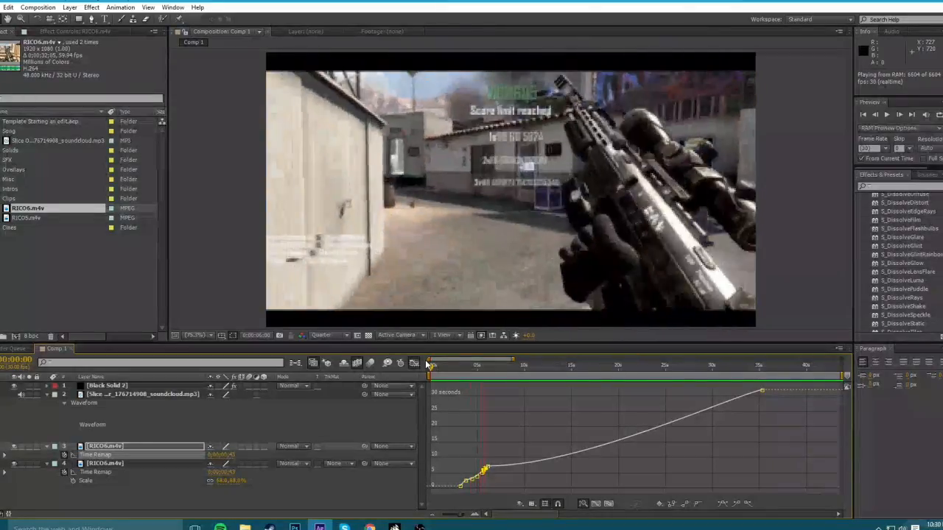
key(space)
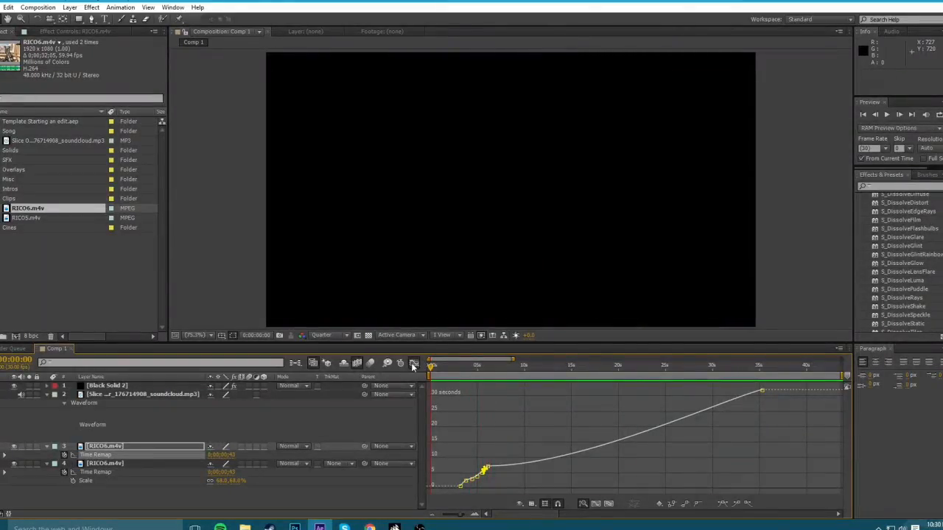
click(413, 364)
click(462, 366)
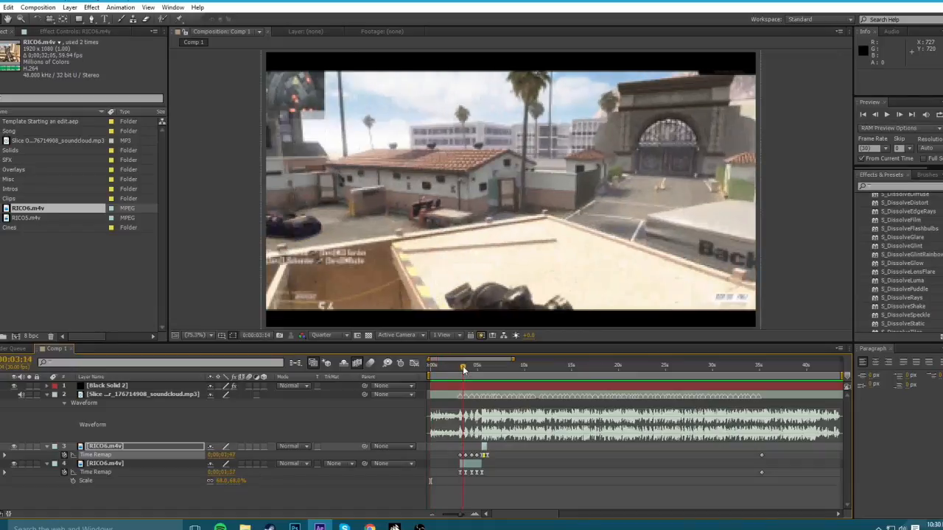
drag(463, 366, 477, 366)
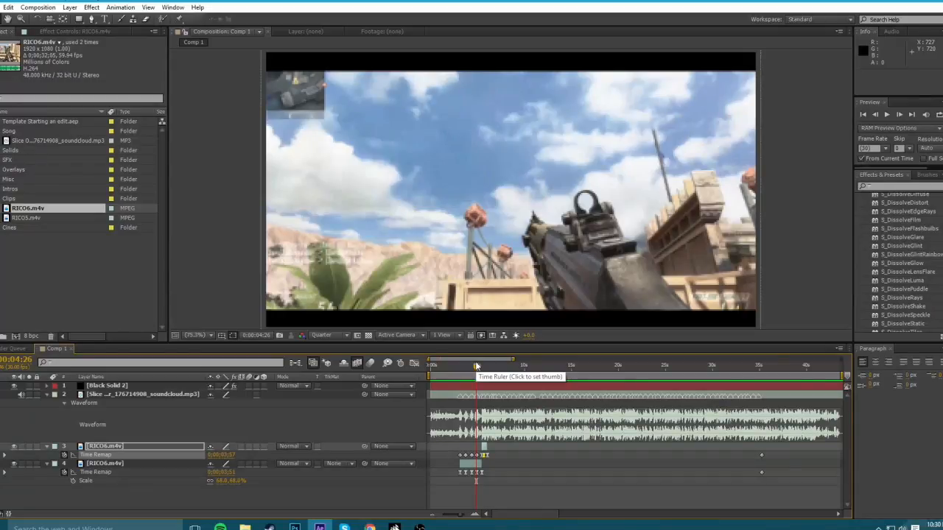
click(478, 517)
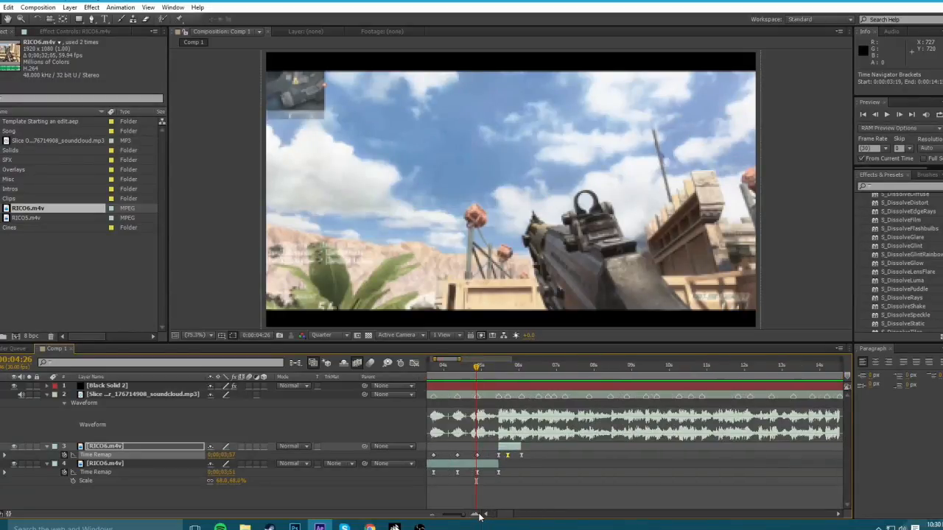
click(480, 372)
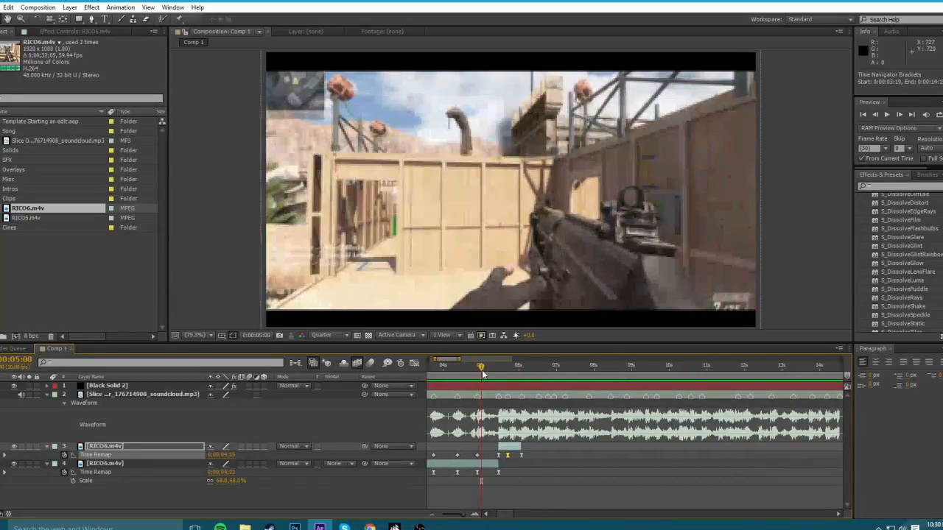
drag(446, 367, 519, 365)
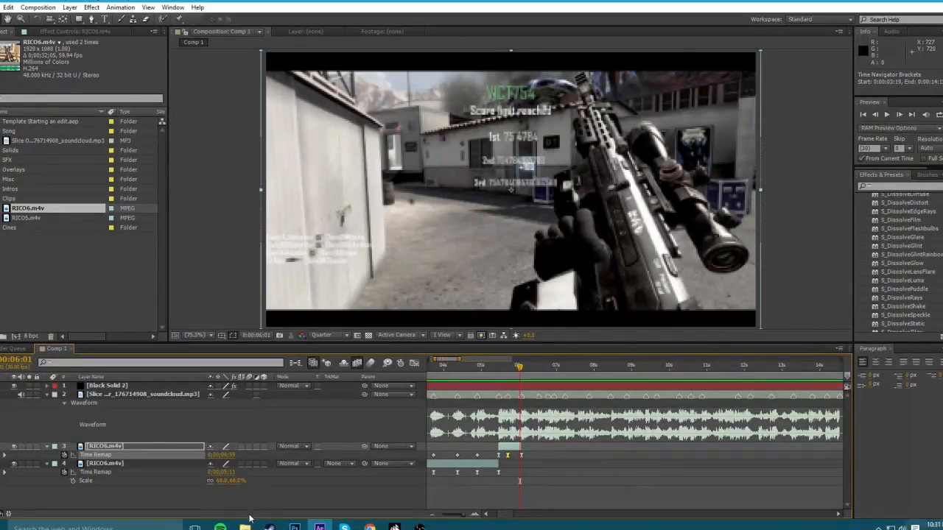
Switch to the studio cine pack folder in File Explorer and import Death Mid Front 40 Fov into the project's Cines folder.
mouse_move(246, 525)
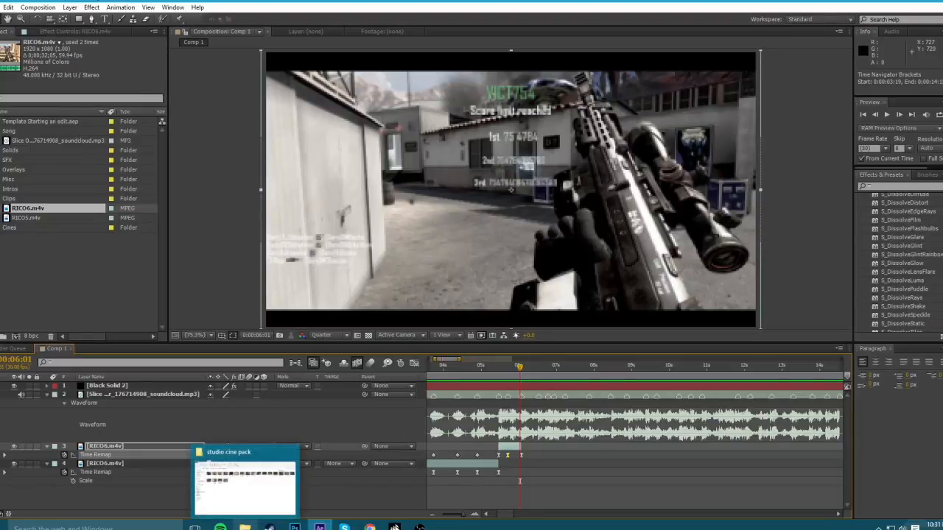
click(246, 508)
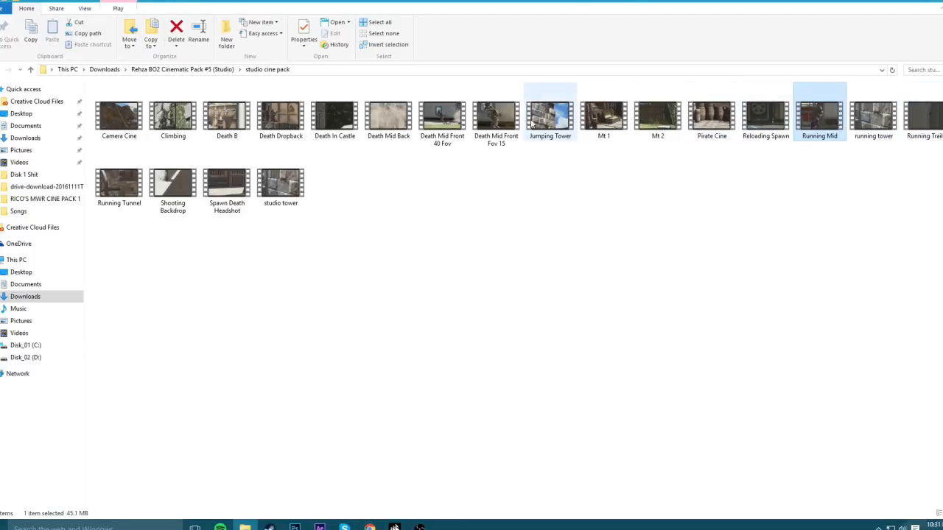
double_click(496, 115)
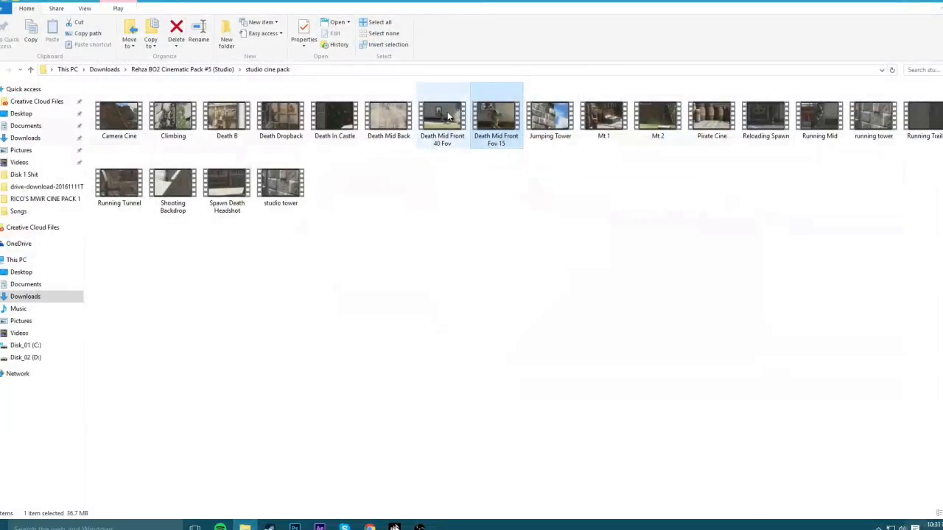
drag(447, 115, 26, 229)
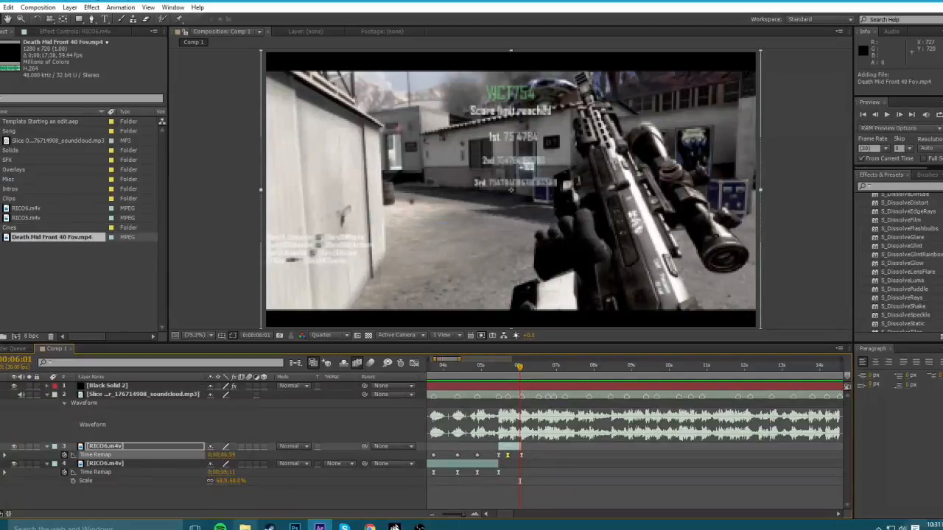
Import Death Mid Front Fov 15 from the studio cine pack folder into the project's Cines folder.
click(246, 526)
right_click(492, 122)
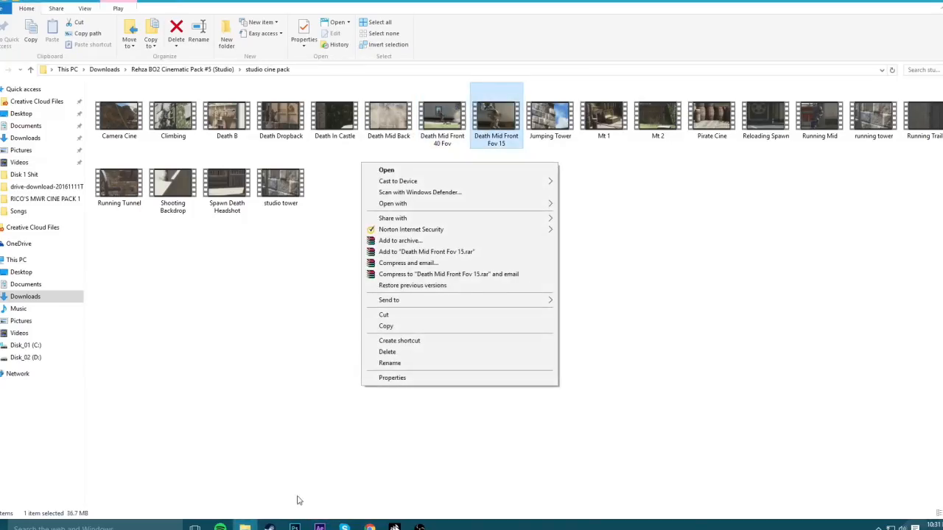
click(225, 359)
drag(509, 130, 37, 227)
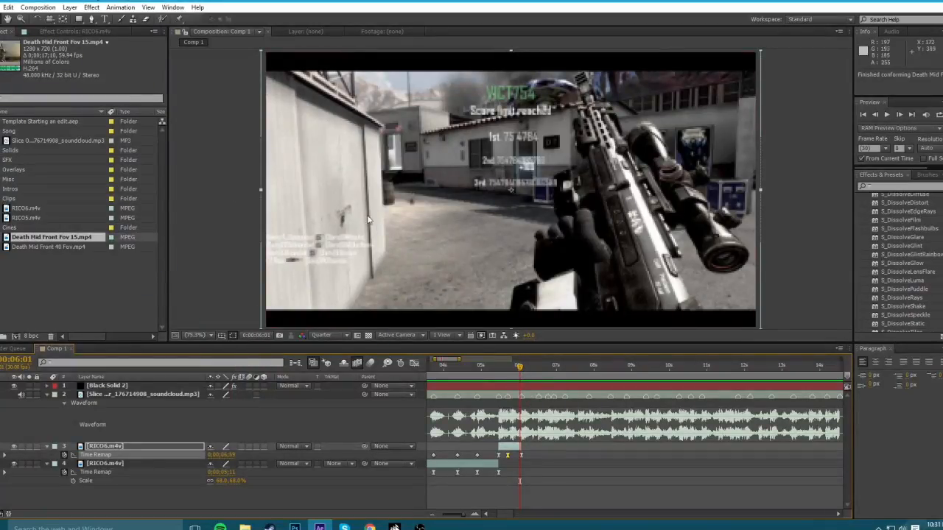
Place Death Mid Front 40 Fov.mp4 below the song layer, starting at 0:00:06:02 where the second gameplay clip ends.
drag(520, 369, 521, 370)
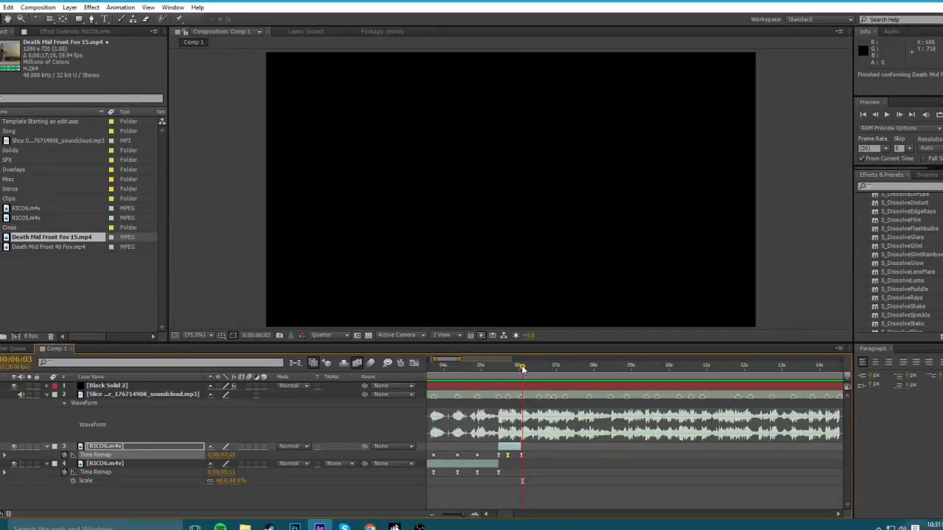
click(478, 514)
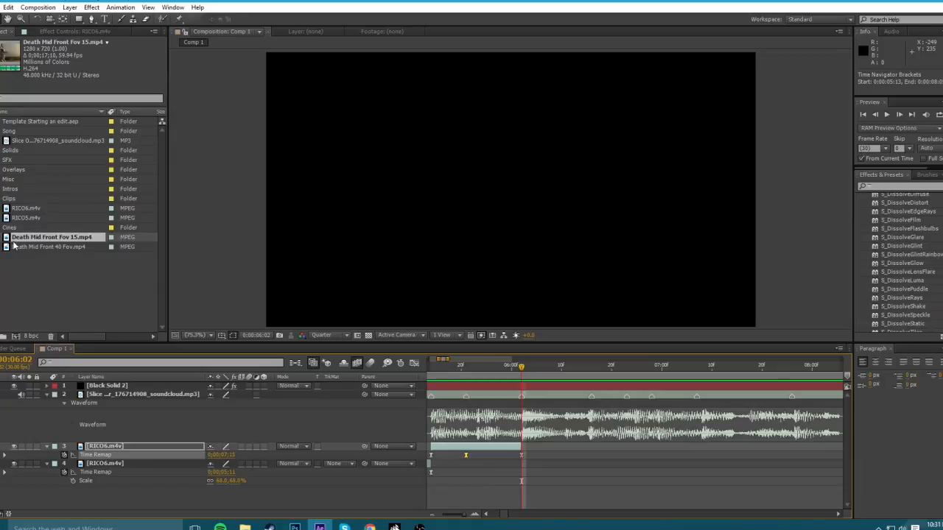
click(16, 277)
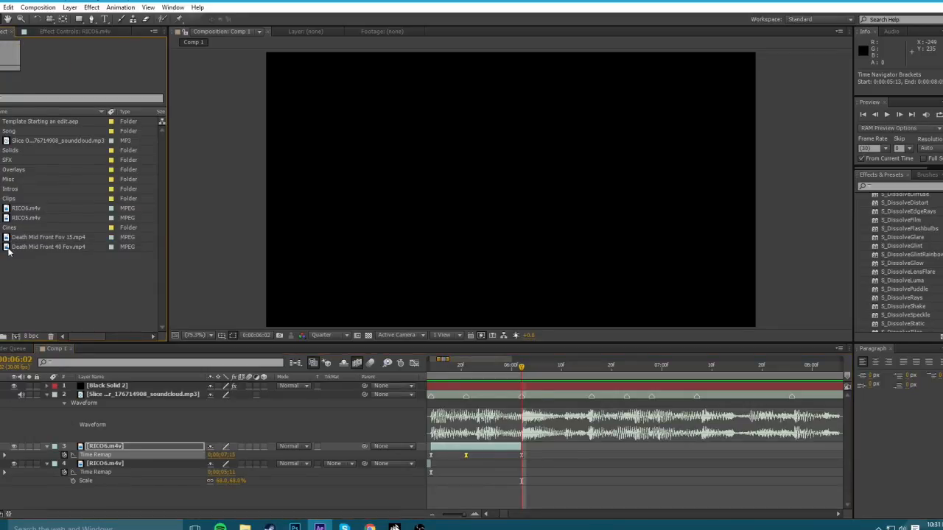
click(9, 251)
drag(8, 248, 522, 443)
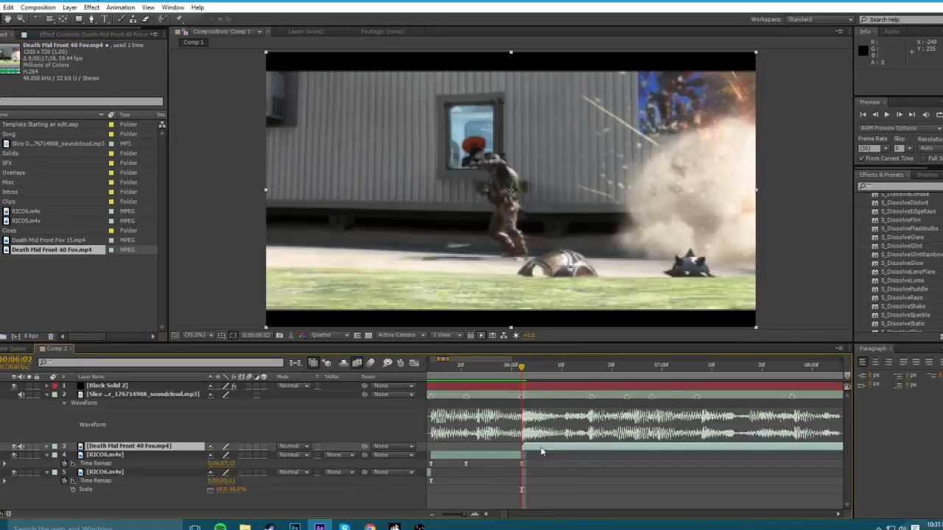
Enable Time Remapping on the Death Mid Front 40 Fov.mp4 layer.
click(433, 515)
click(434, 515)
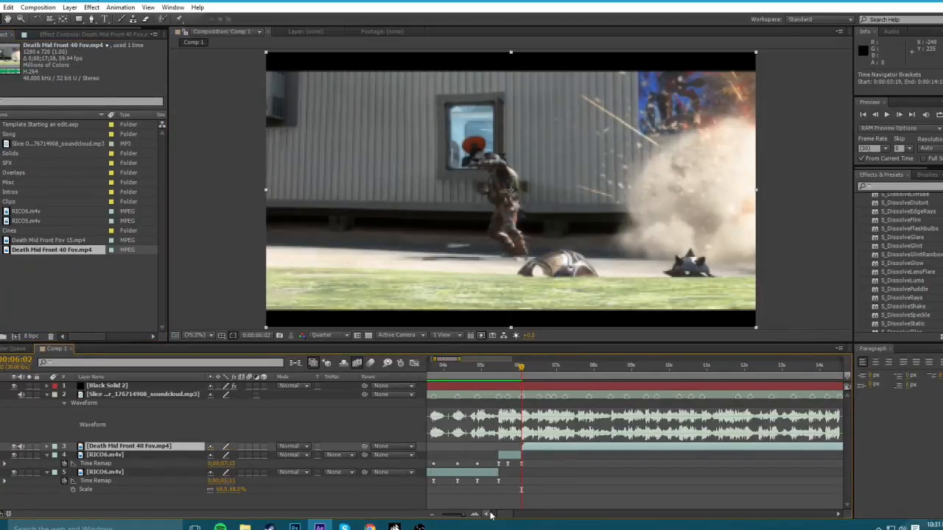
drag(503, 514, 508, 514)
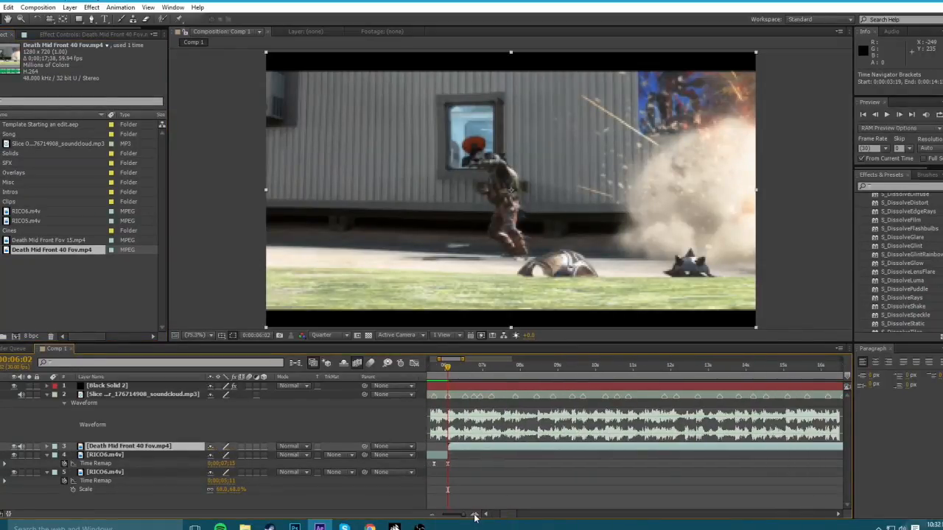
click(475, 515)
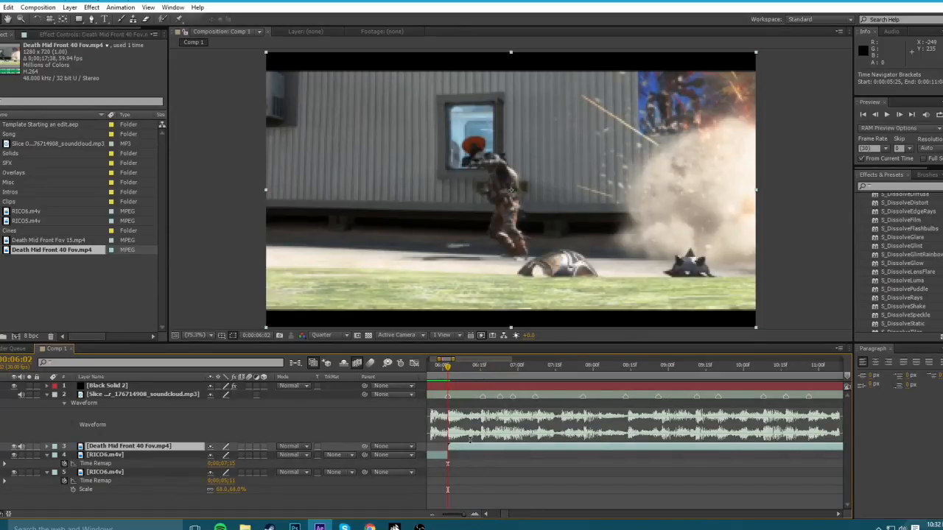
key(ctrl+alt+t)
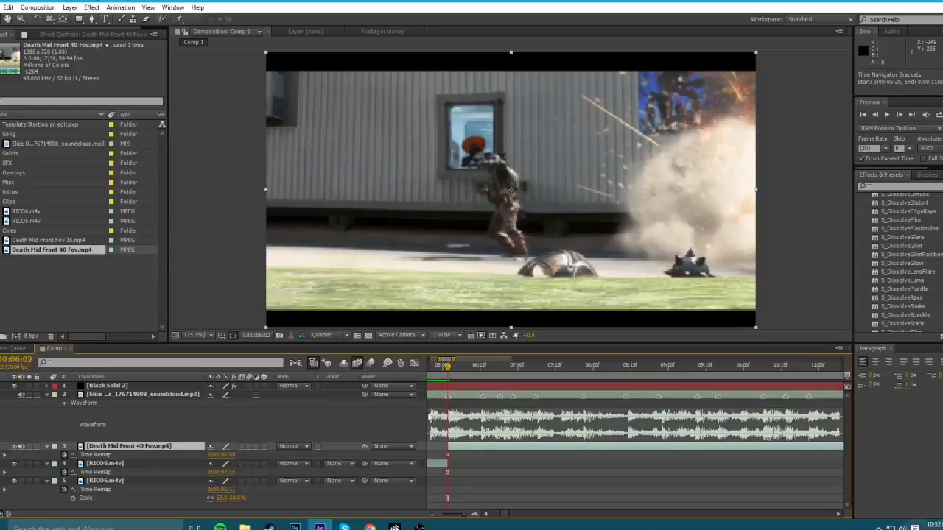
Set the first Time Remap keyframe of the Death Mid Front 40 Fov layer to about 0.6 seconds.
drag(224, 455, 244, 456)
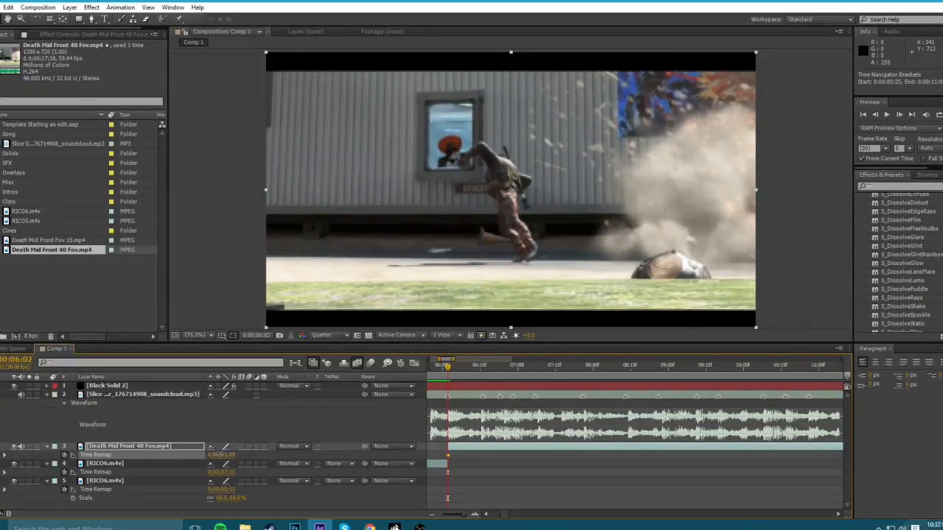
drag(219, 455, 209, 455)
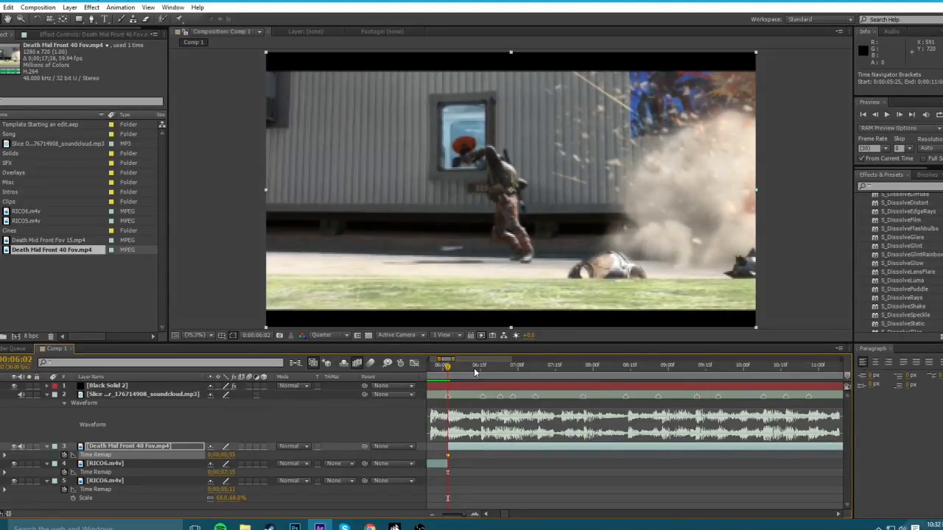
Preview the song's audio after 0:00:06:02 and align the next song marker with the beat at 0:00:06:15.
key(KP_Decimal)
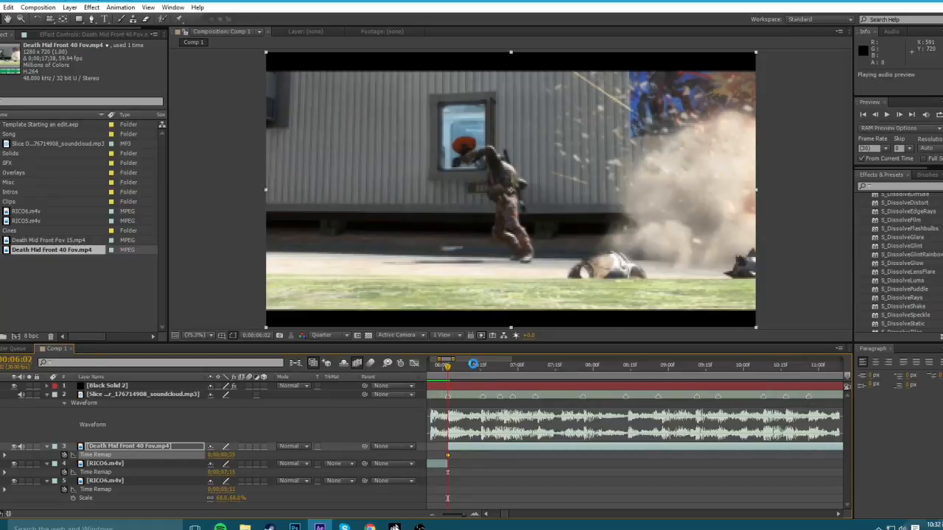
click(479, 365)
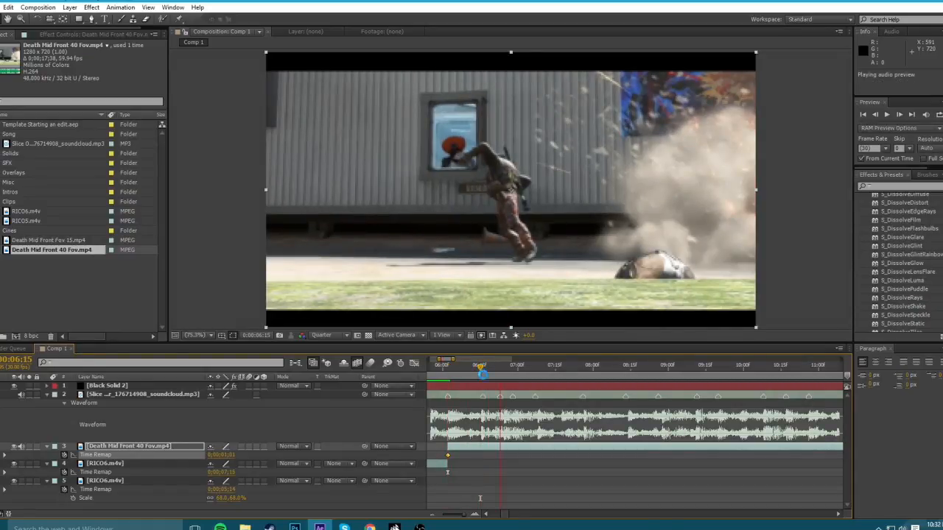
key(KP_Decimal)
drag(483, 396, 481, 397)
Set the 40 Fov layer's Time Remap to 0;00;05;40 at 0:00:06:15, and cut off the rest of the layer there.
drag(227, 455, 240, 434)
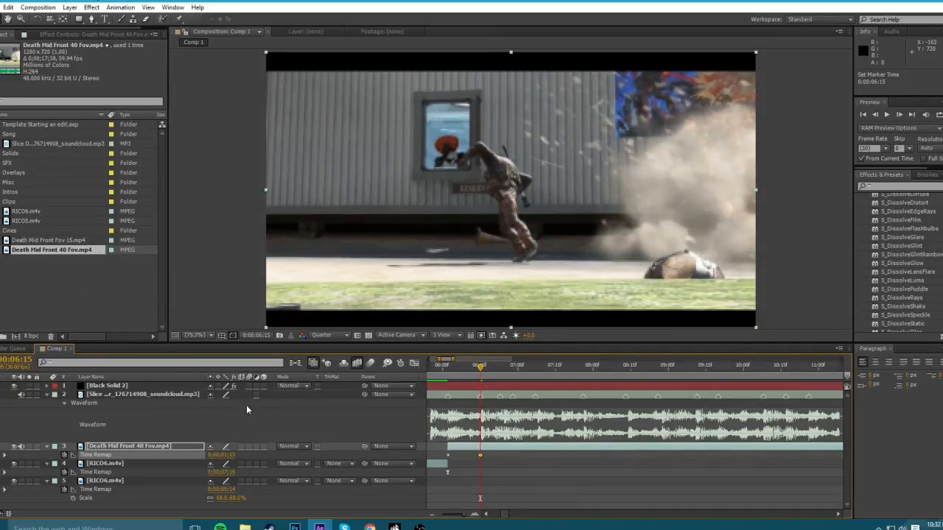
drag(225, 457, 232, 454)
drag(241, 455, 295, 457)
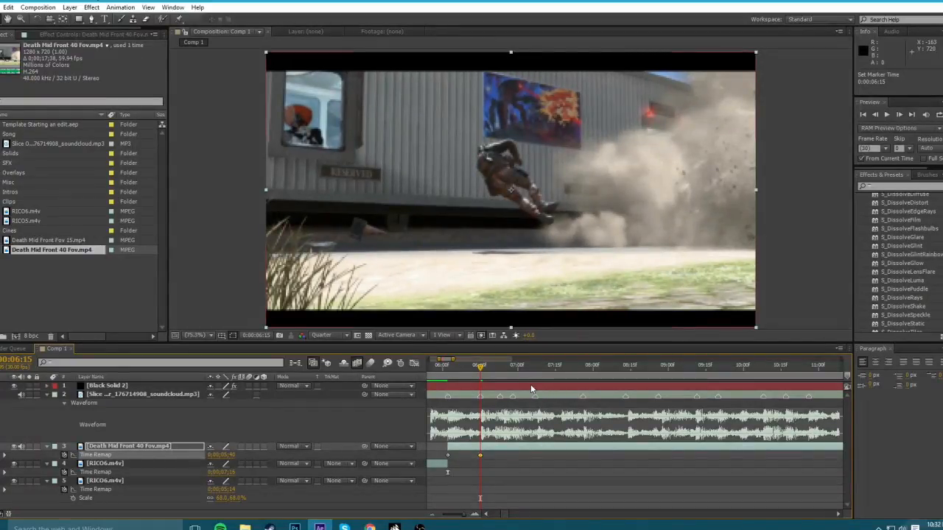
key(ctrl+d)
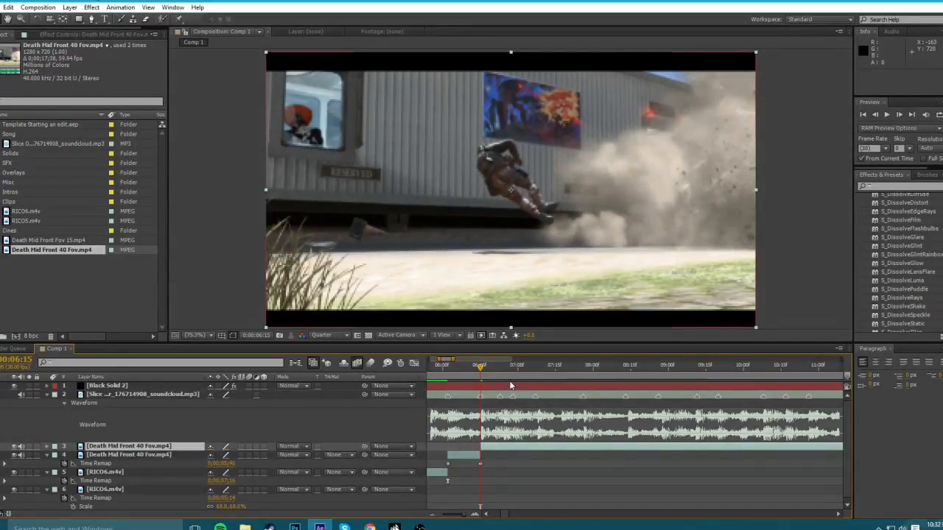
key(Delete)
Place Death Mid Front Fov 15.mp4 below the song layer starting at 0:00:06:15 and enable Time Remapping on it.
drag(51, 240, 493, 443)
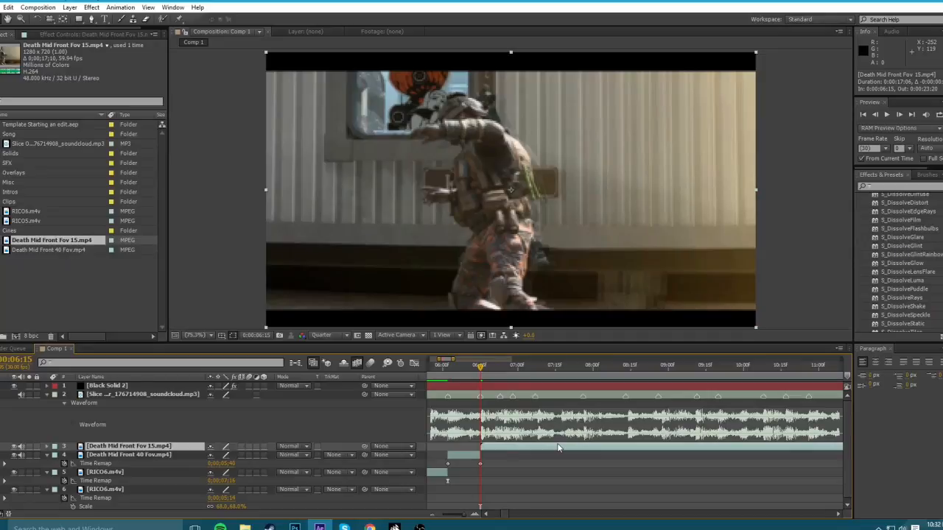
key(ctrl+alt+t)
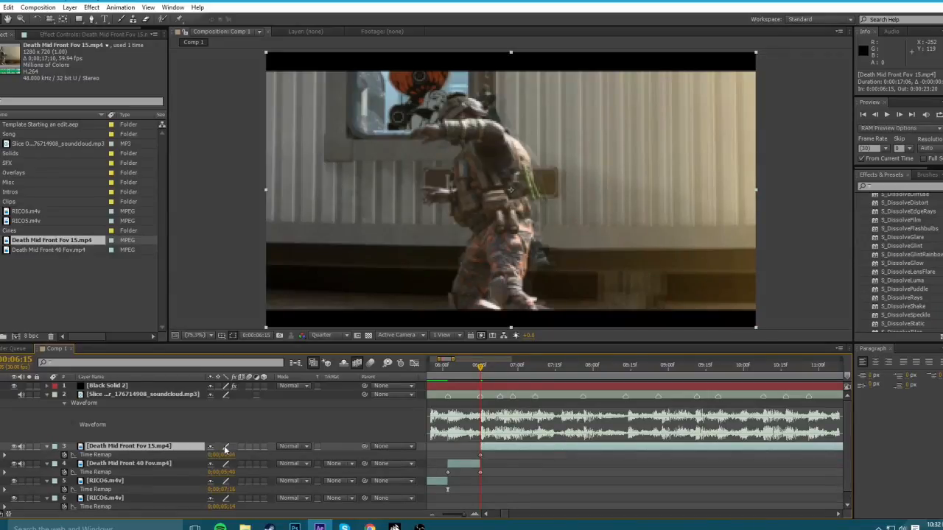
Match the Fov 15 layer's opening frame to the end of the 40 Fov shot by setting its first Time Remap value to 0;00;06;11.
click(226, 472)
key(ctrl+c)
click(226, 454)
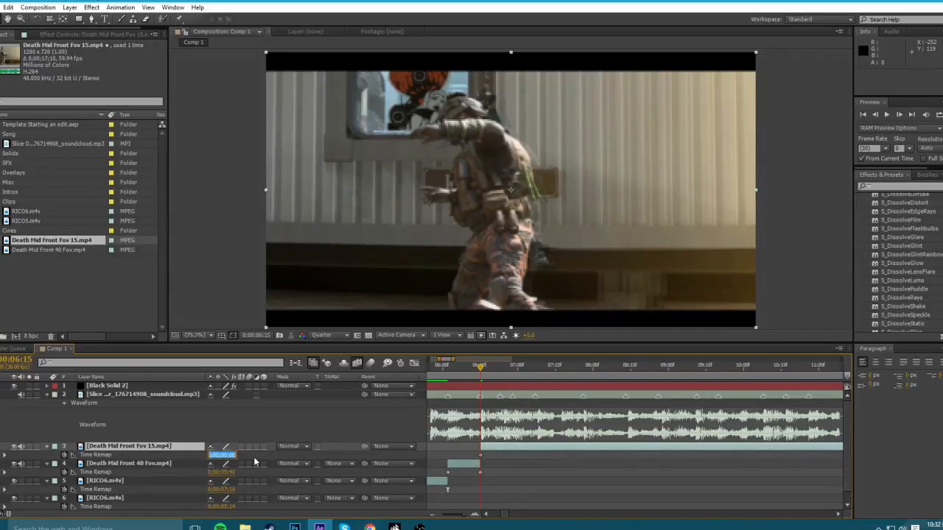
key(ctrl+v)
click(334, 416)
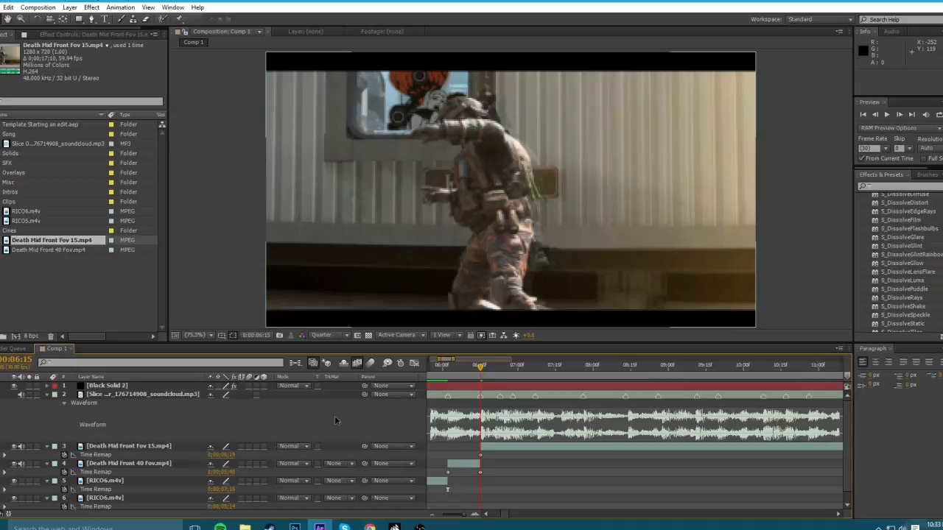
click(478, 371)
drag(478, 371, 481, 369)
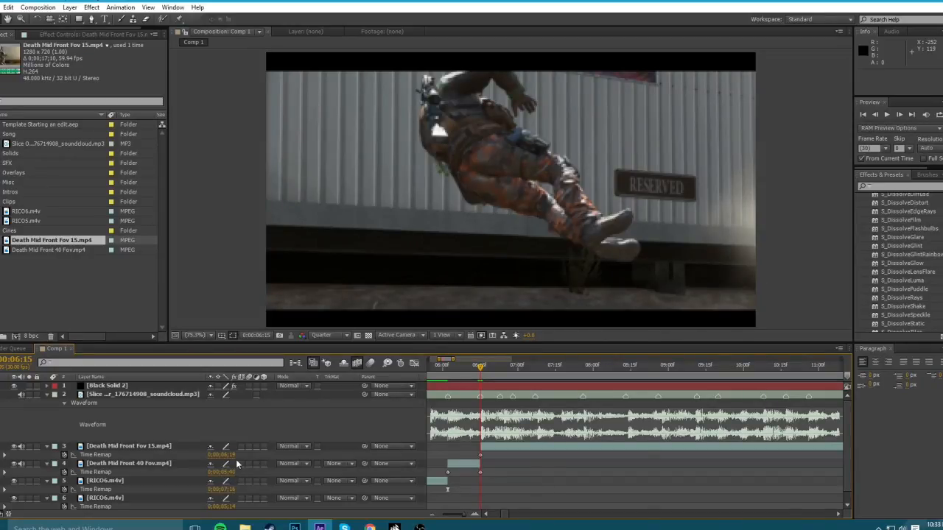
drag(480, 370, 480, 369)
click(220, 454)
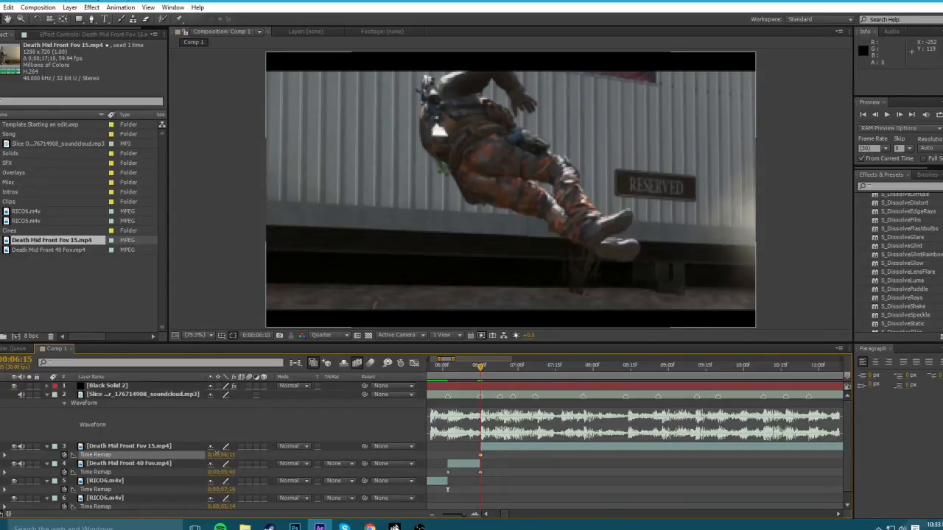
click(259, 457)
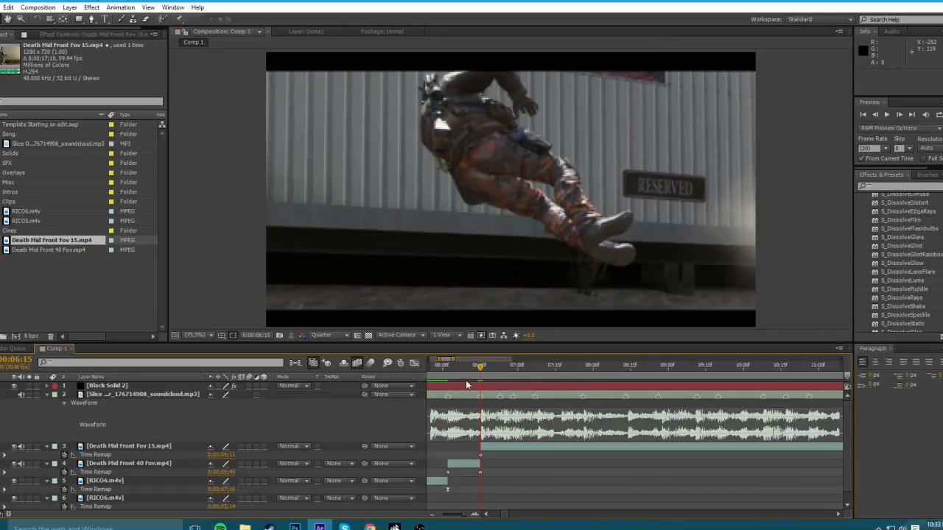
Preview the song's audio after 0:00:06:15 and align the following song marker with the beat at 0:00:06:24.
key(KP_Decimal)
key(KP_Decimal)
key(KP_Decimal)
click(503, 367)
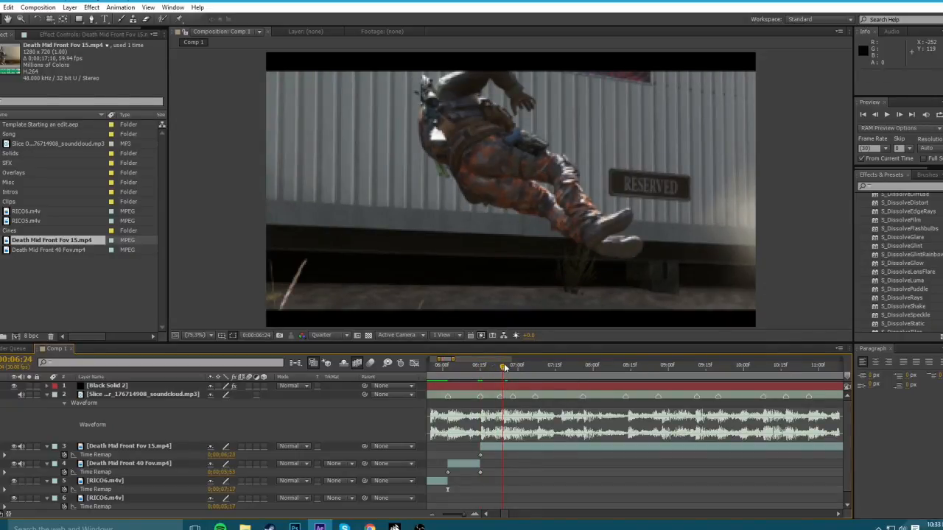
key(KP_Decimal)
key(KP_Decimal)
key(KP_Decimal)
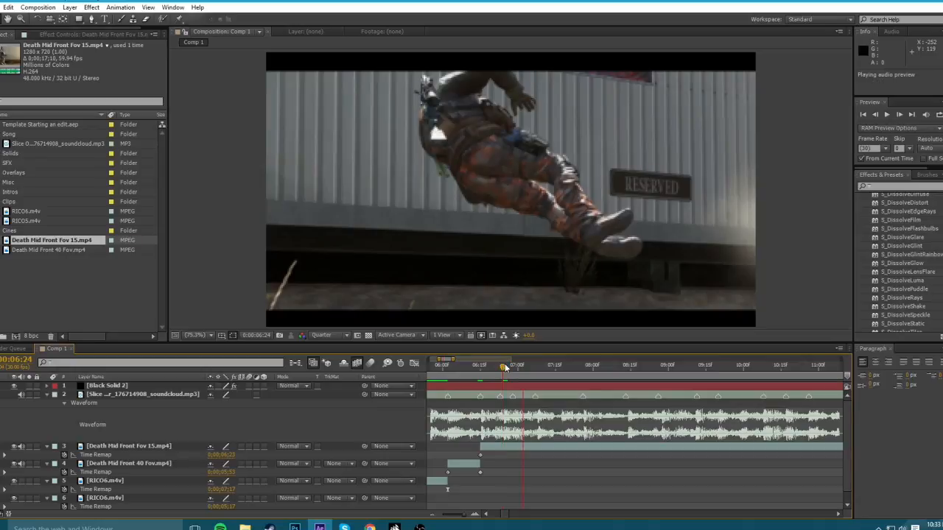
key(KP_Multiply)
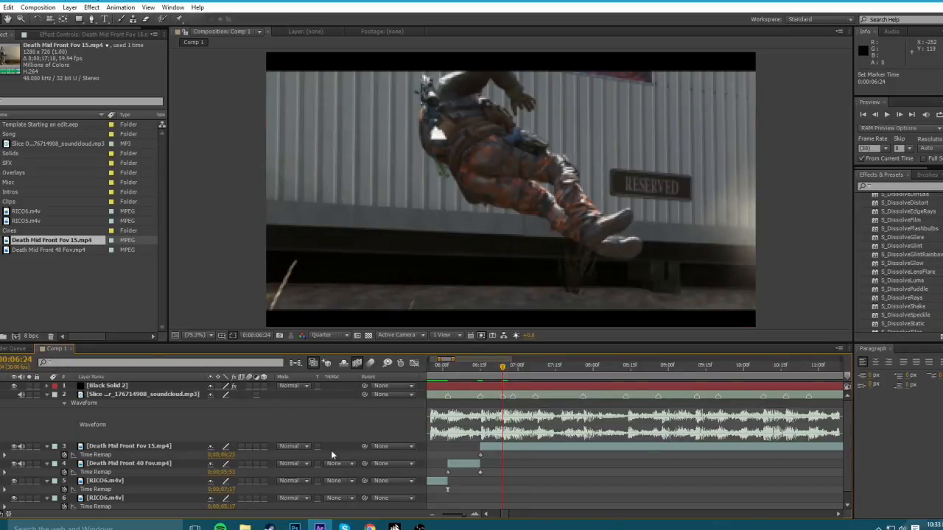
Add a Time Remap keyframe of 0;00;10;22 to the Fov 15 layer at 0:00:06:24.
drag(231, 462, 286, 454)
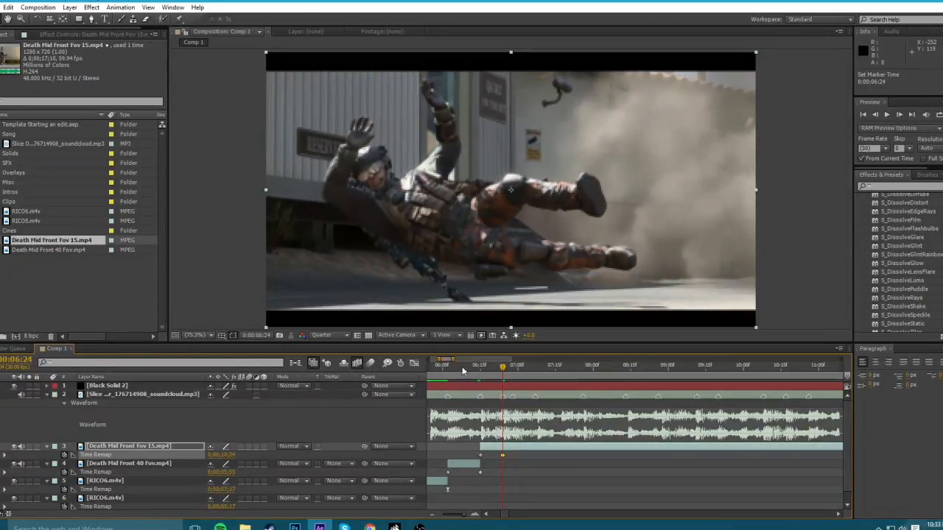
drag(222, 455, 221, 455)
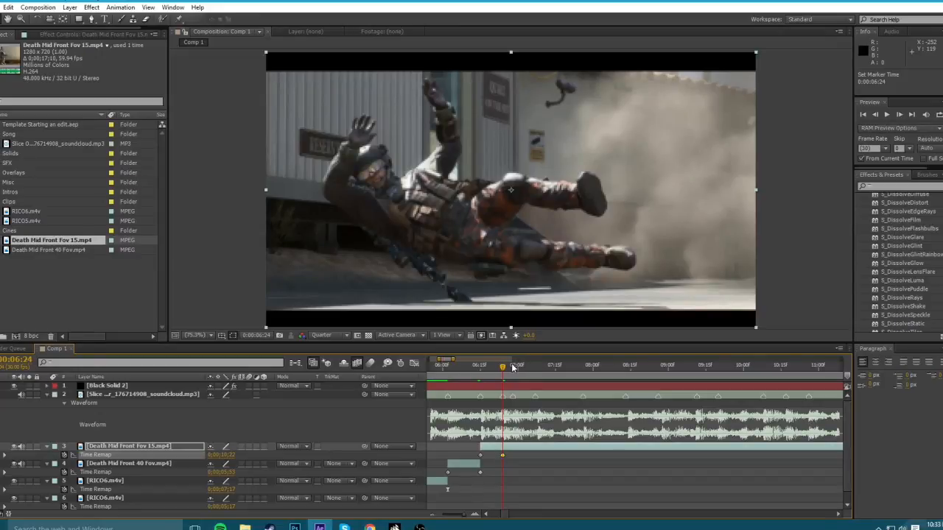
Shift the next song marker to 0:00:06:29 and set the Fov 15 layer's Time Remap to 0;00;13;34 there.
click(515, 366)
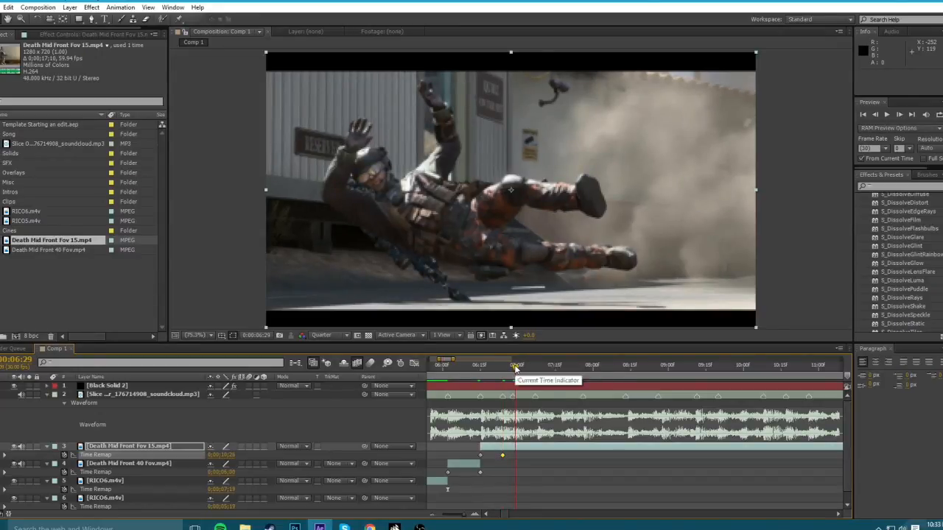
drag(512, 397, 515, 398)
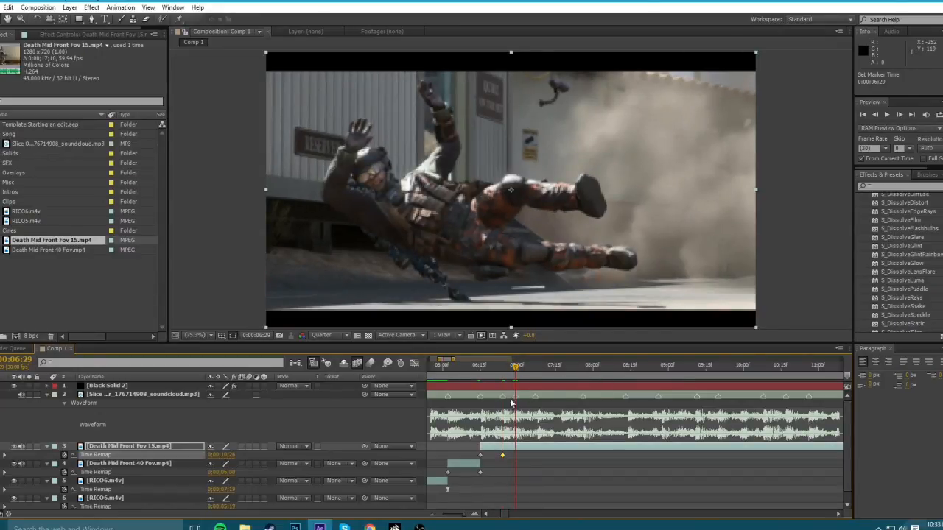
drag(221, 454, 272, 450)
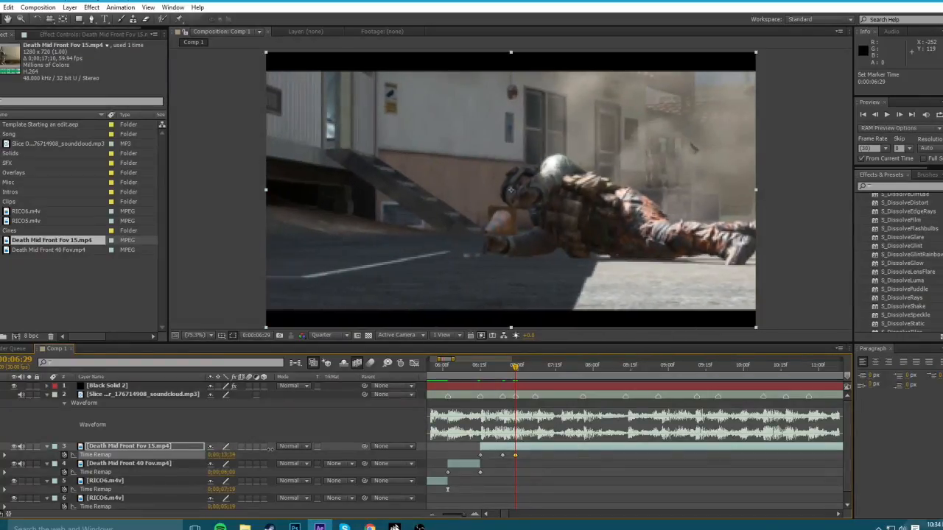
Align the next song marker with 0:00:07:08 and set the Fov 15 layer's Time Remap to 0;00;17;10 there.
click(533, 372)
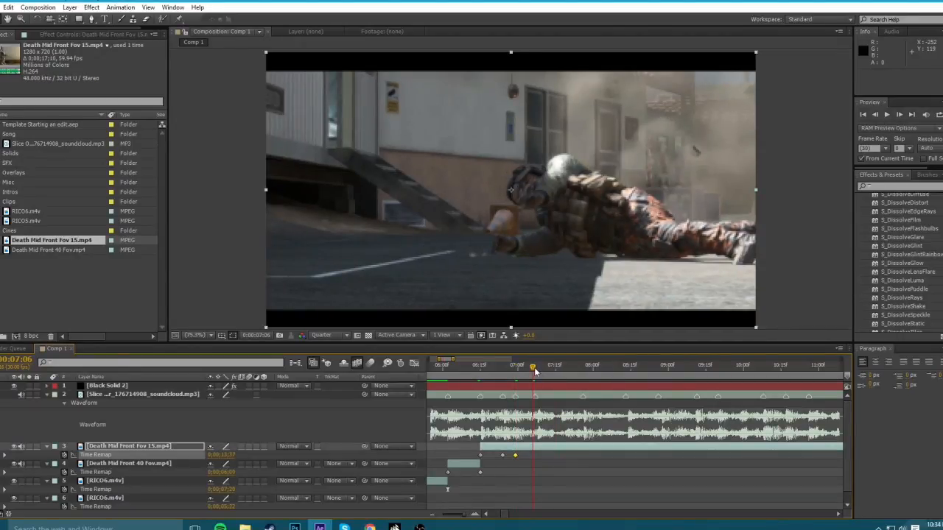
click(537, 370)
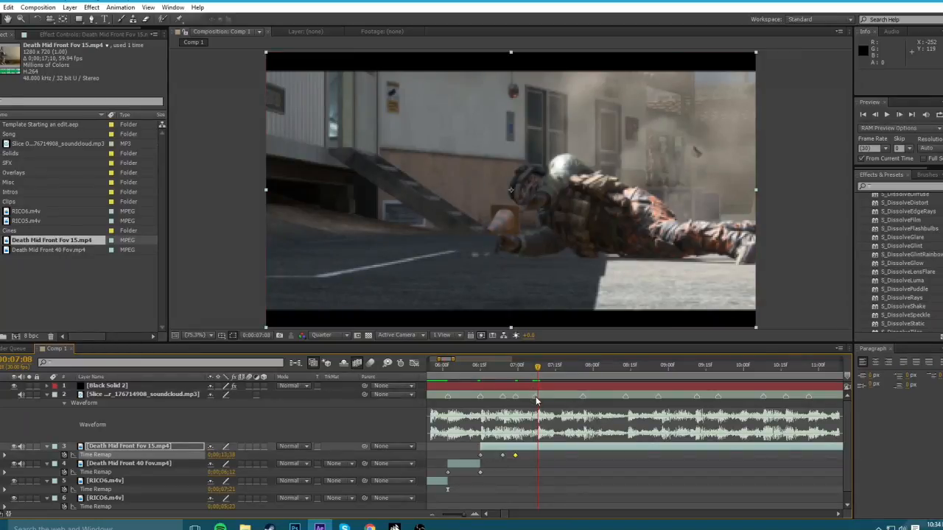
key(KP_Multiply)
drag(232, 454, 284, 453)
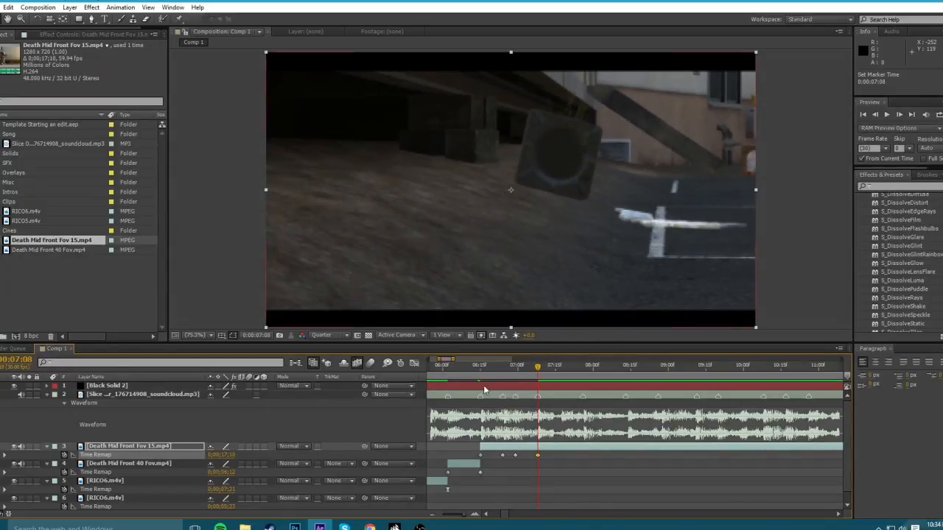
Split the Fov 15 layer at 0:00:07:08 and delete the part after the cut.
key(ctrl+shift+d)
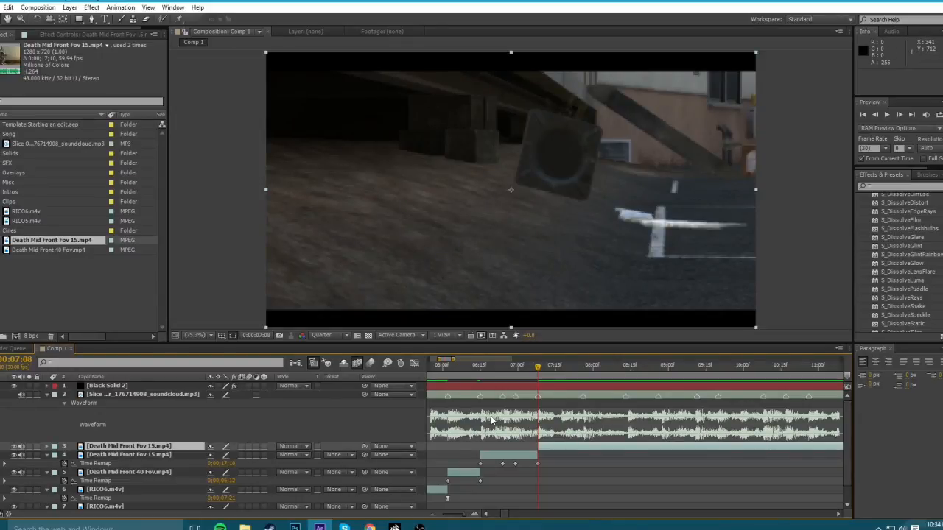
key(Delete)
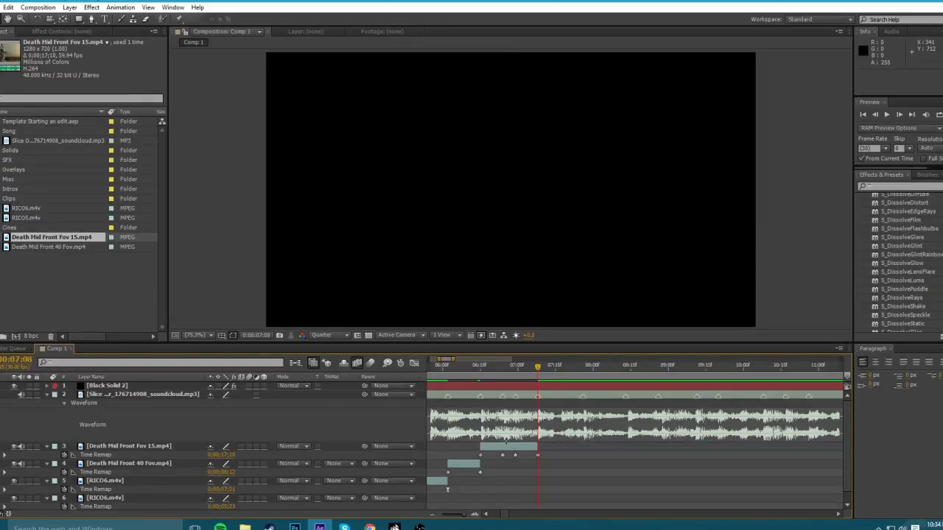
Apply Easy Ease to all Time Remap keyframes of the Death Mid Front 40 Fov and Fov 15 layers.
click(454, 370)
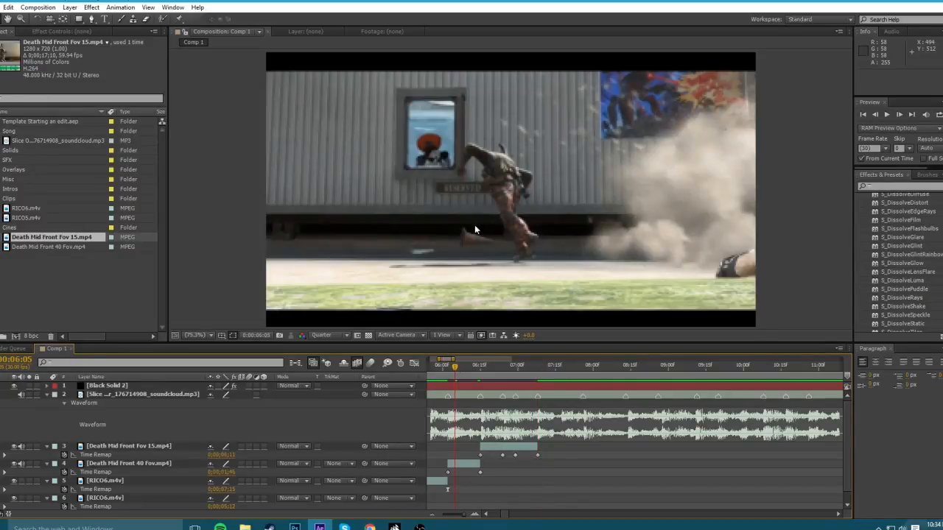
mouse_move(493, 474)
mouse_down()
mouse_move(432, 470)
mouse_move(480, 467)
mouse_up()
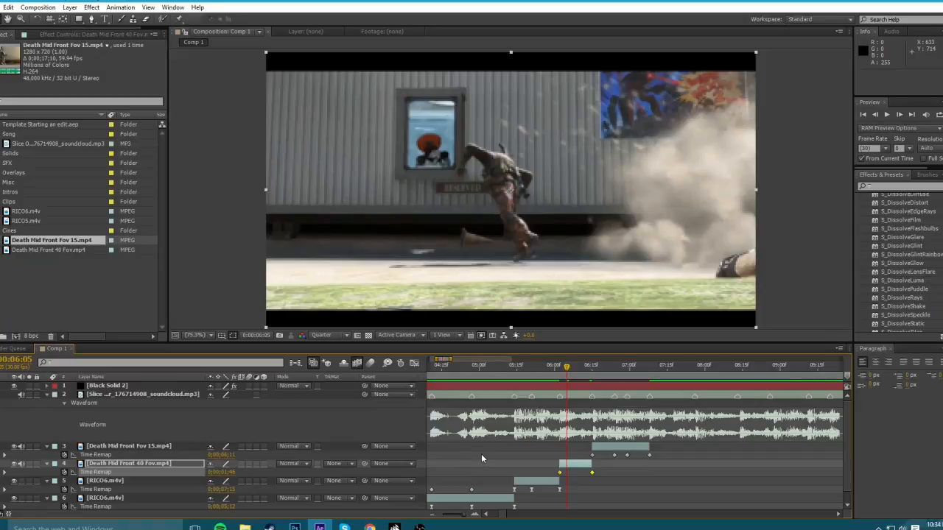
key(ctrl+alt+h)
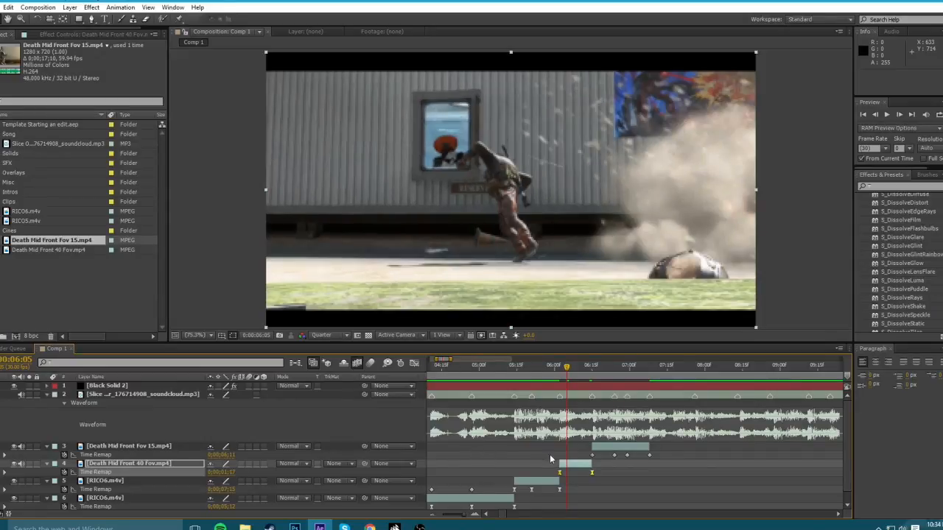
drag(669, 458, 552, 468)
key(F9)
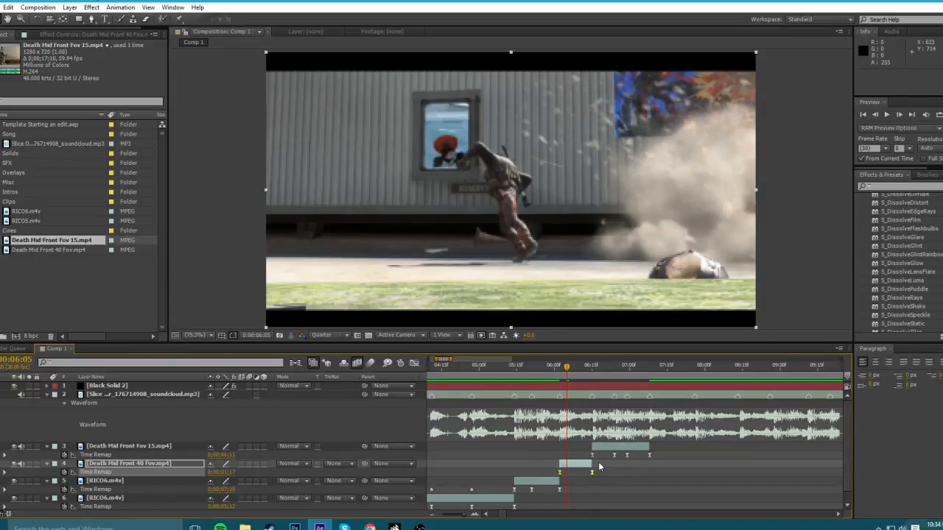
Steepen the start of the 40 Fov layer's Time Remap curve in the Graph Editor so the clip begins fast after 0:00:06:02.
click(414, 364)
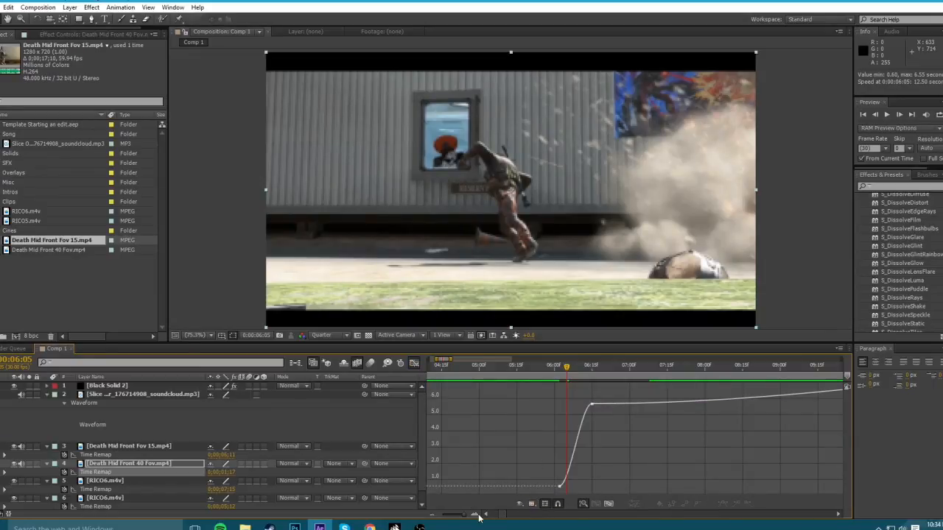
click(476, 515)
click(476, 515)
click(537, 486)
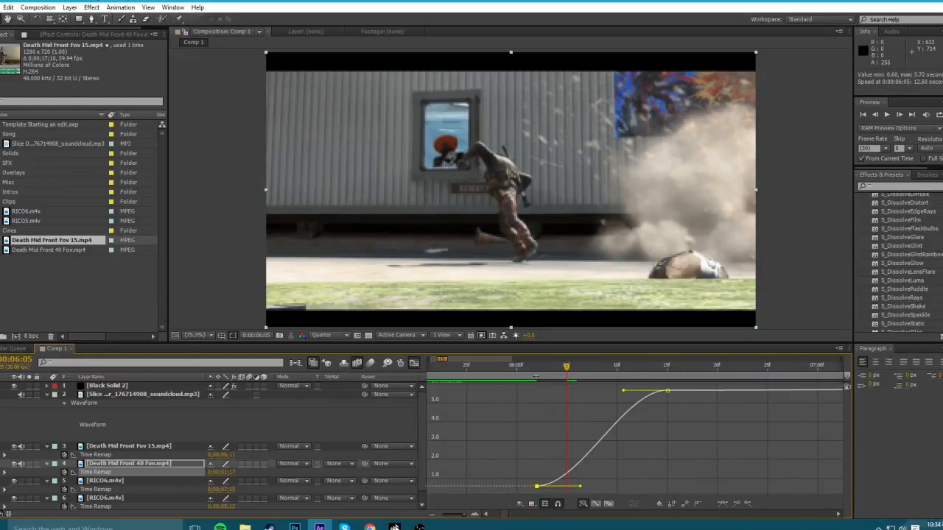
click(529, 368)
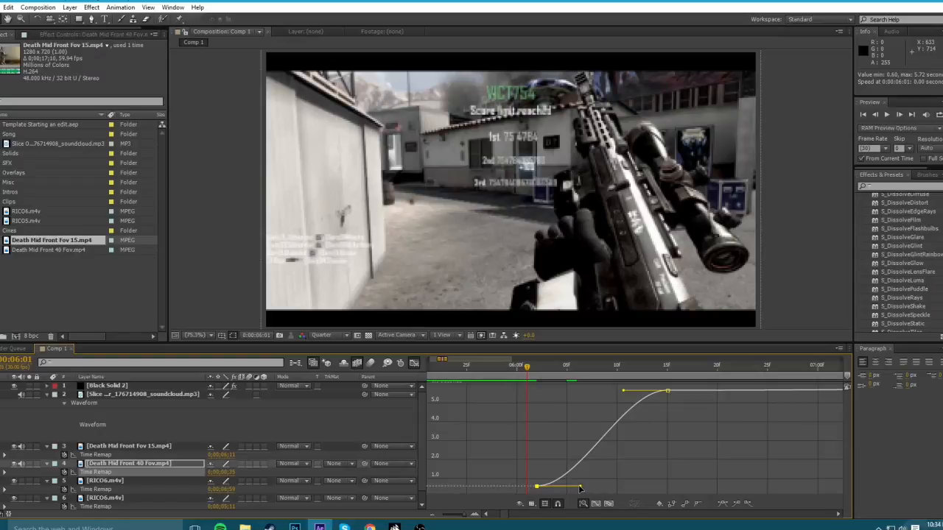
drag(580, 488, 559, 427)
click(547, 372)
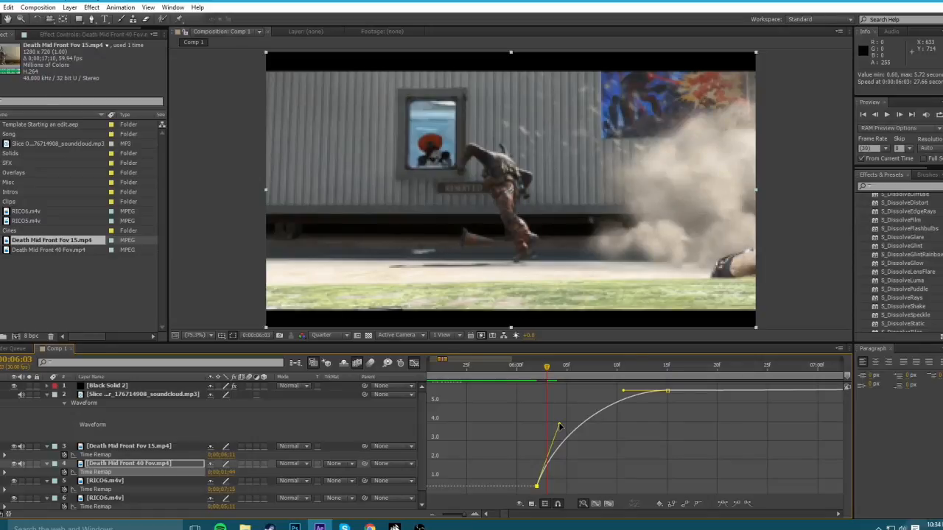
Steepen both ends of the 40 Fov layer's Time Remap curve for a fast-slow-fast motion and preview it from 0:00:05:29.
drag(623, 393, 653, 471)
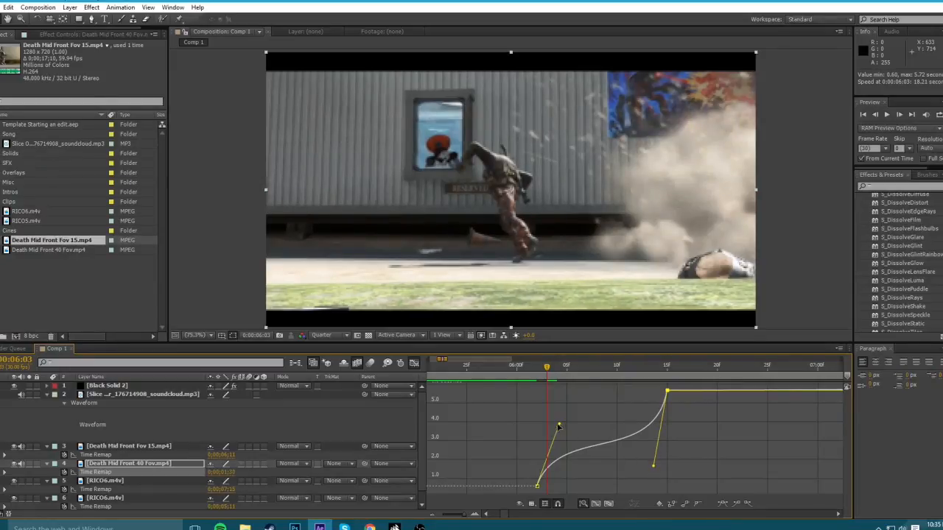
drag(558, 426, 557, 417)
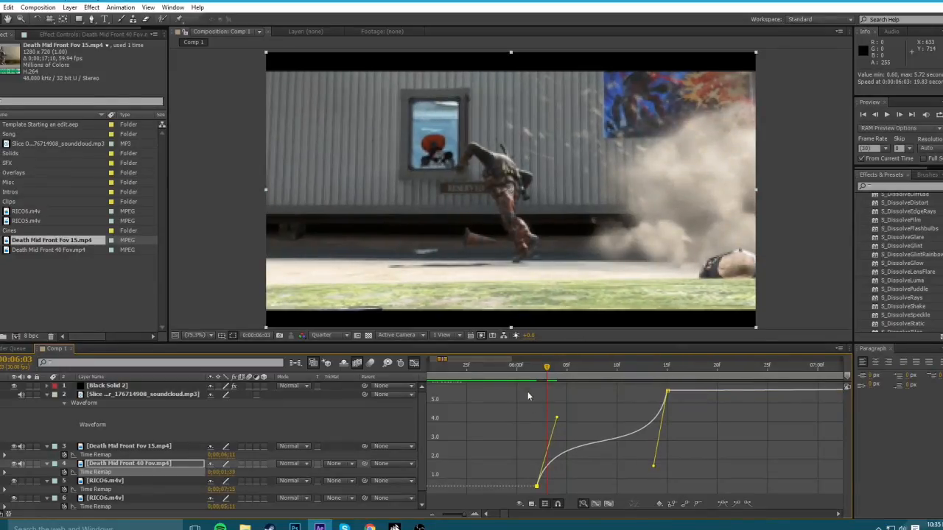
click(507, 369)
key(KP_0)
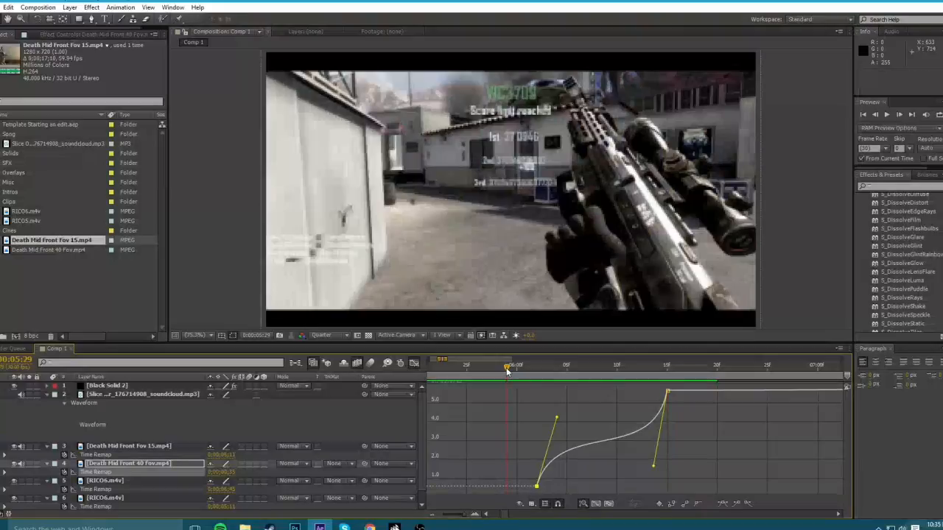
Set the 40 Fov layer's ending Time Remap keyframe to 0;00;08;50 while checking the frame at 0:00:06:14, keeping the keyframe at 0:00:06:15.
click(414, 362)
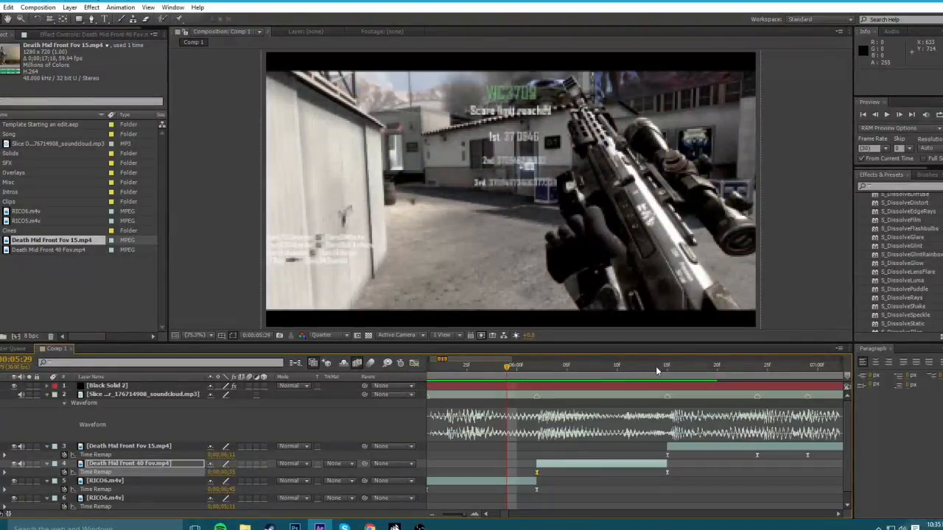
mouse_move(656, 366)
mouse_down()
mouse_move(667, 366)
mouse_move(657, 366)
mouse_up()
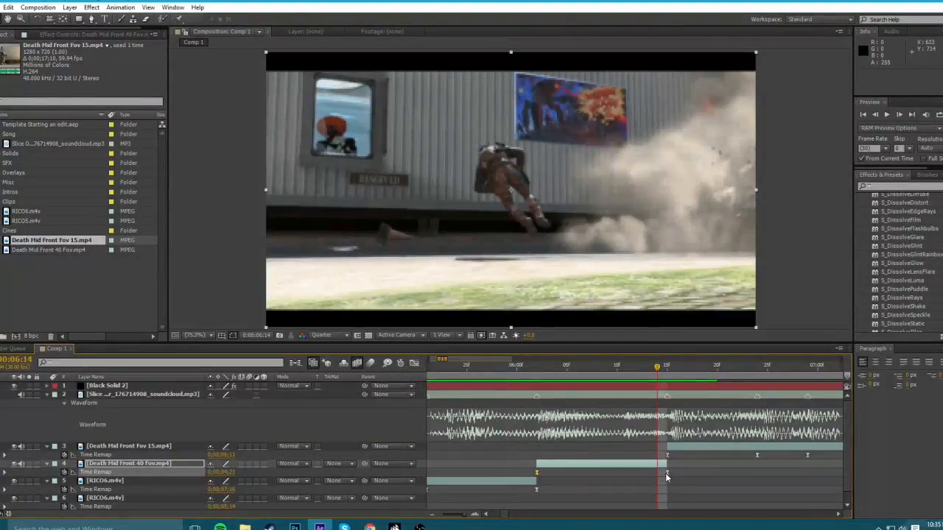
drag(666, 473, 658, 472)
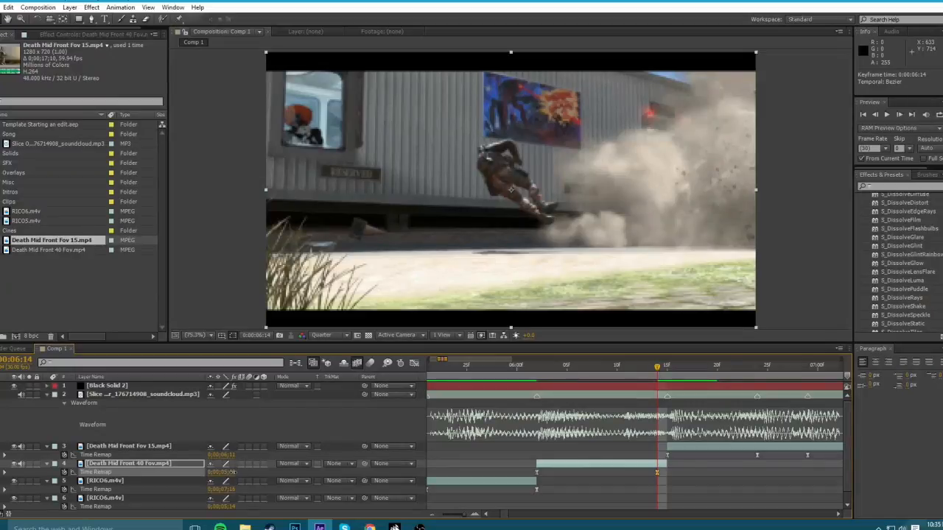
drag(232, 472, 283, 479)
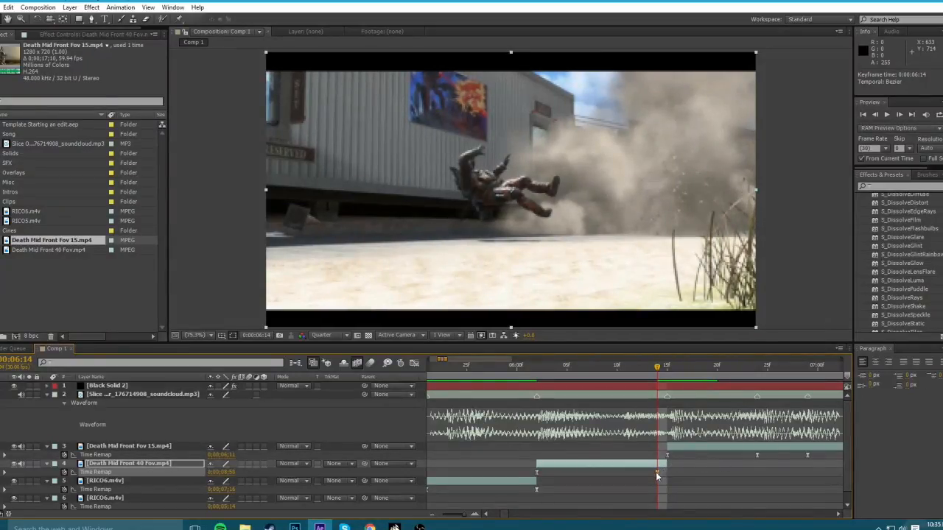
drag(656, 472, 666, 472)
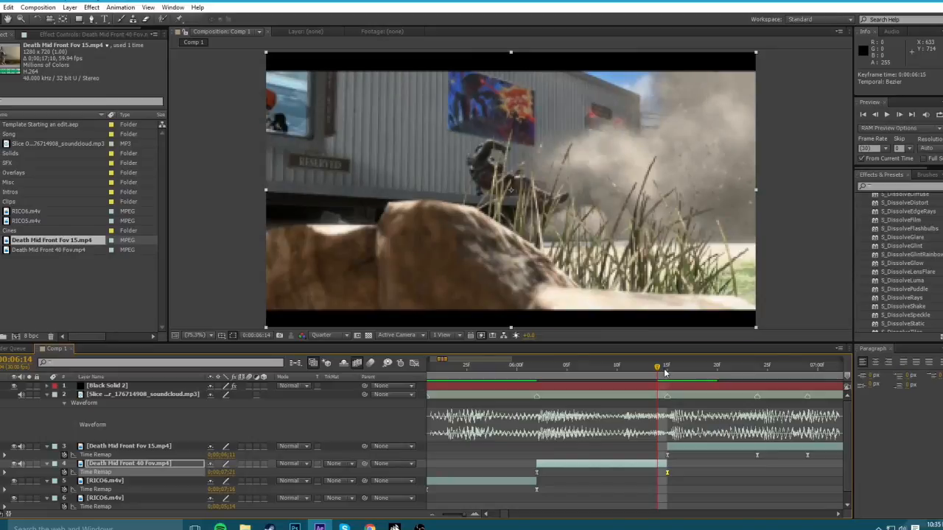
click(665, 373)
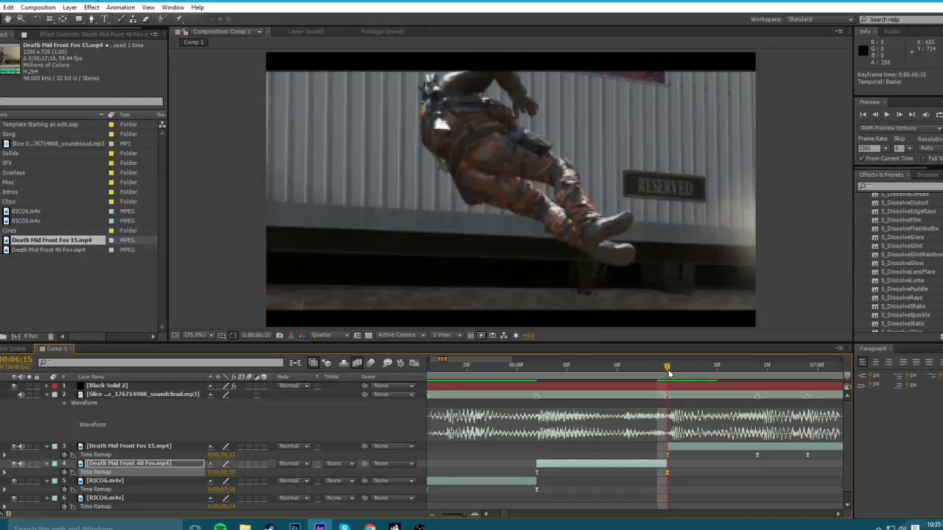
click(221, 472)
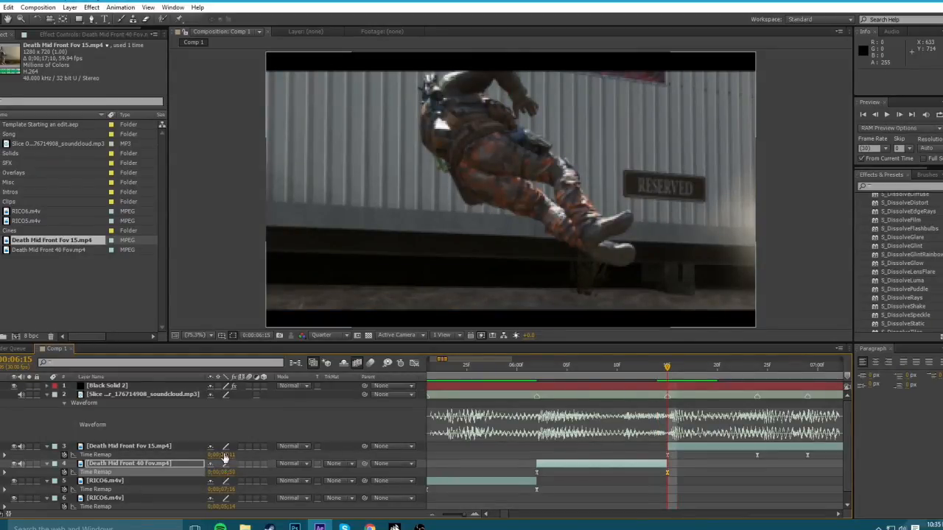
Set the Fov 15 layer's first Time Remap keyframe at 0:00:06:15 to 0;00;08;17.
click(222, 455)
click(260, 457)
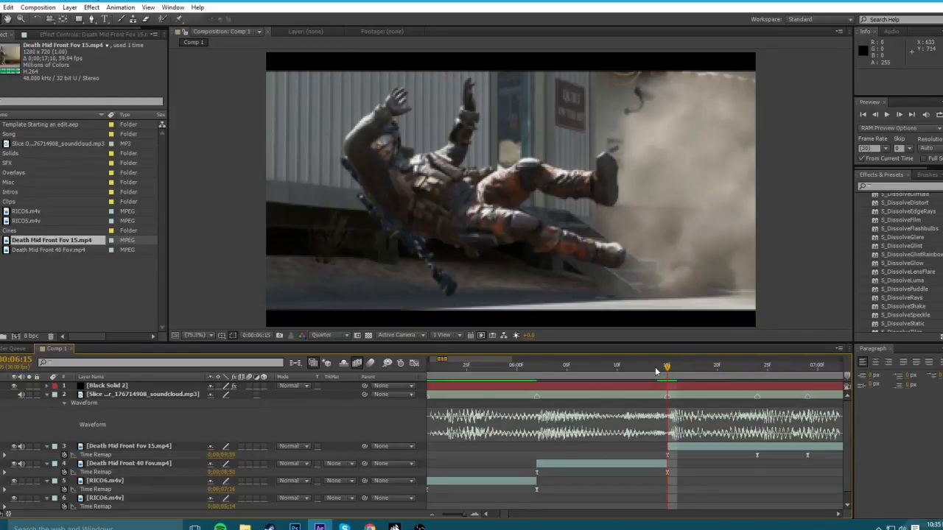
drag(656, 370, 667, 370)
click(215, 456)
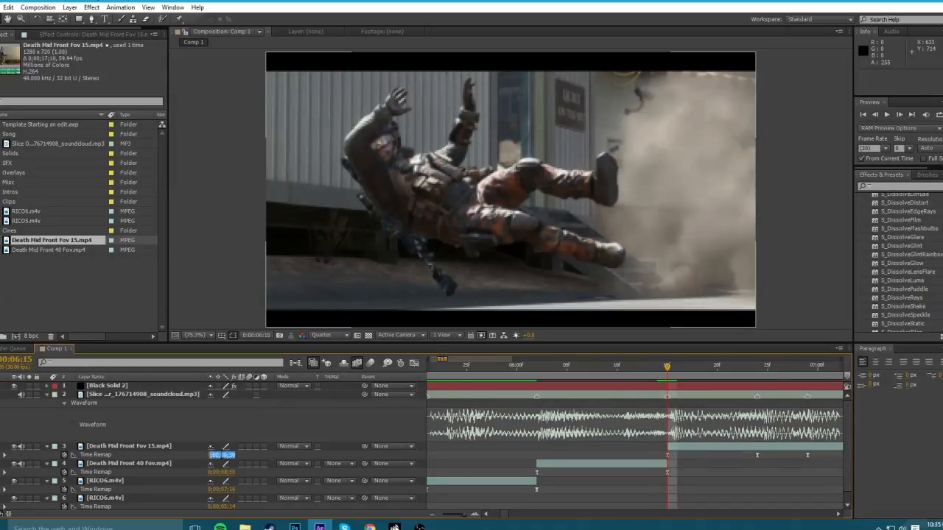
text(817)
key(Return)
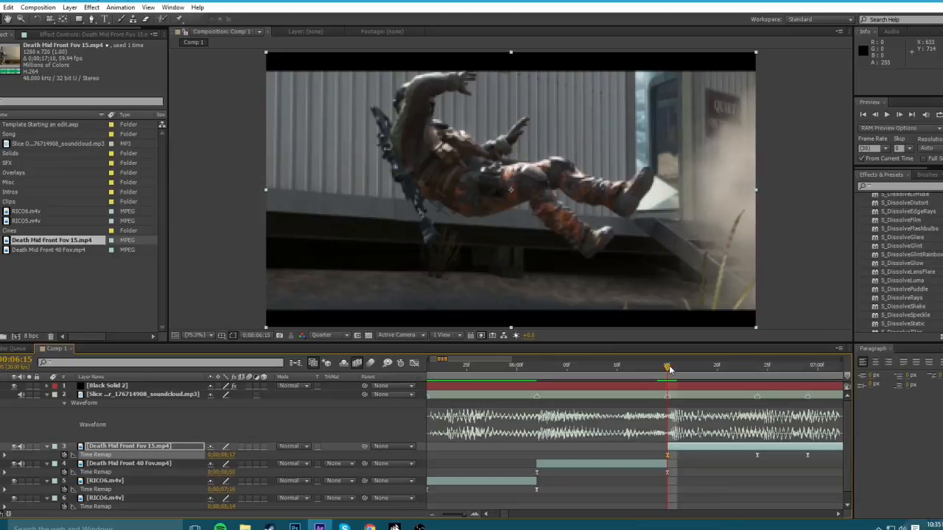
Delete the Fov 15 layer's next two Time Remap keyframes and set its Time Remap to 0;00;13;12 at 0:00:06:24.
drag(669, 369, 665, 368)
click(757, 455)
key(Delete)
click(807, 456)
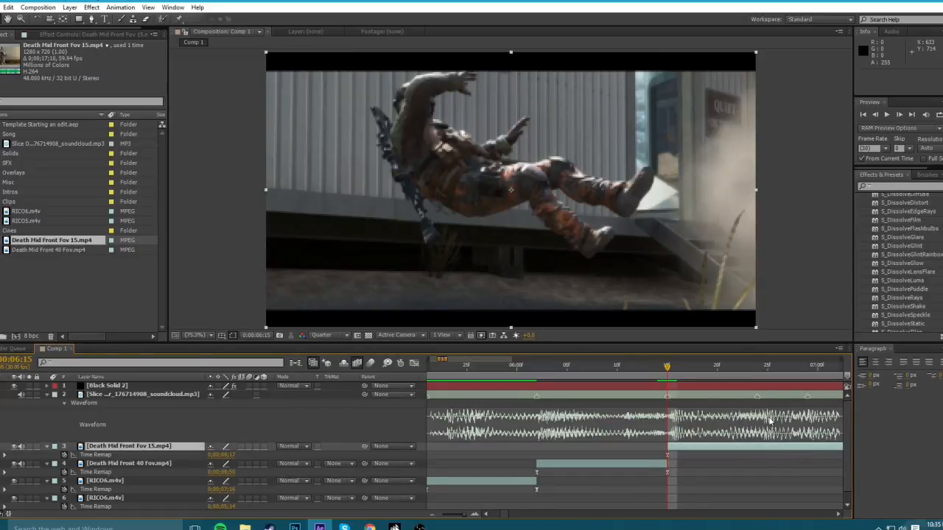
click(756, 372)
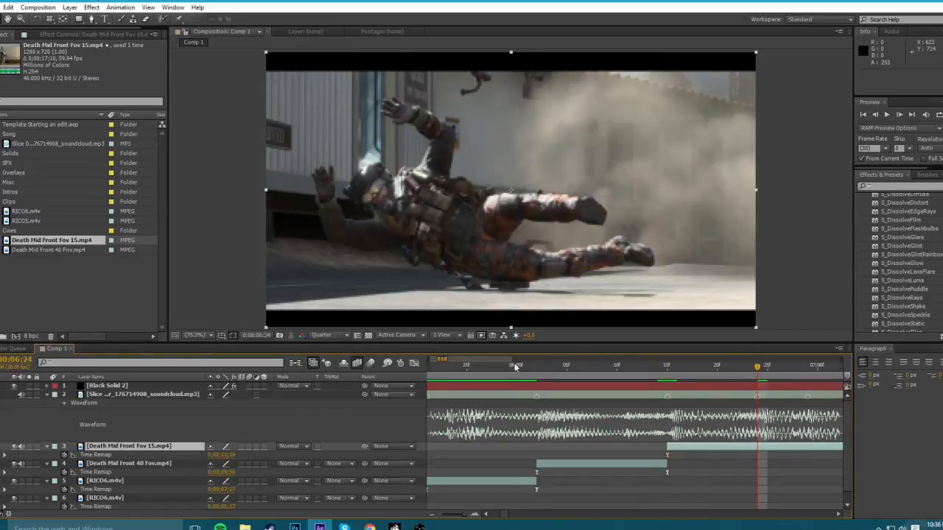
drag(232, 457, 254, 462)
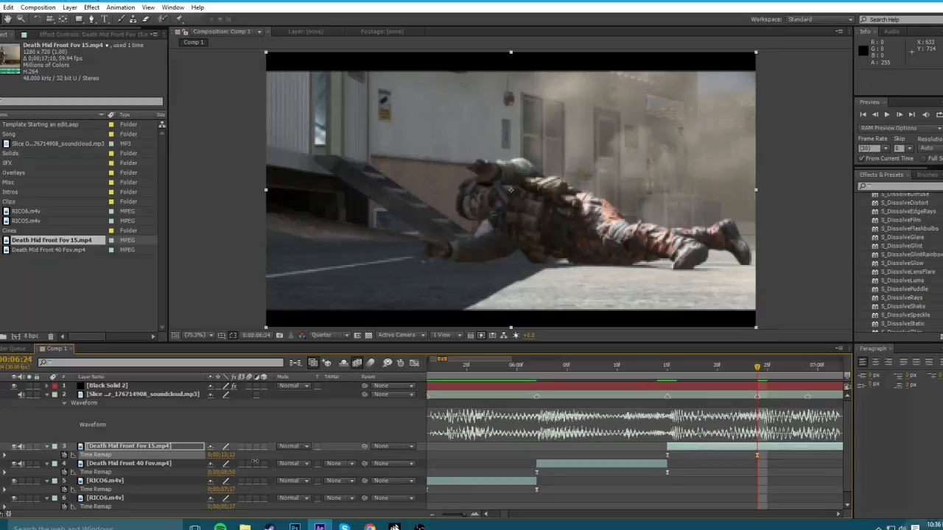
Set the Fov 15 layer's Time Remap to 0;00;17;10 at 0:00:06:29, then split the layer there and delete the later part.
drag(505, 514, 507, 514)
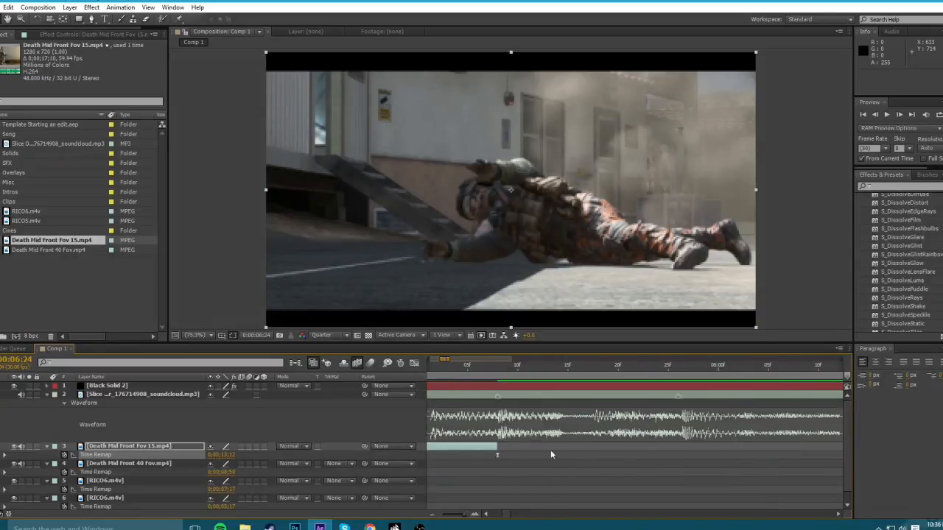
click(432, 515)
click(432, 515)
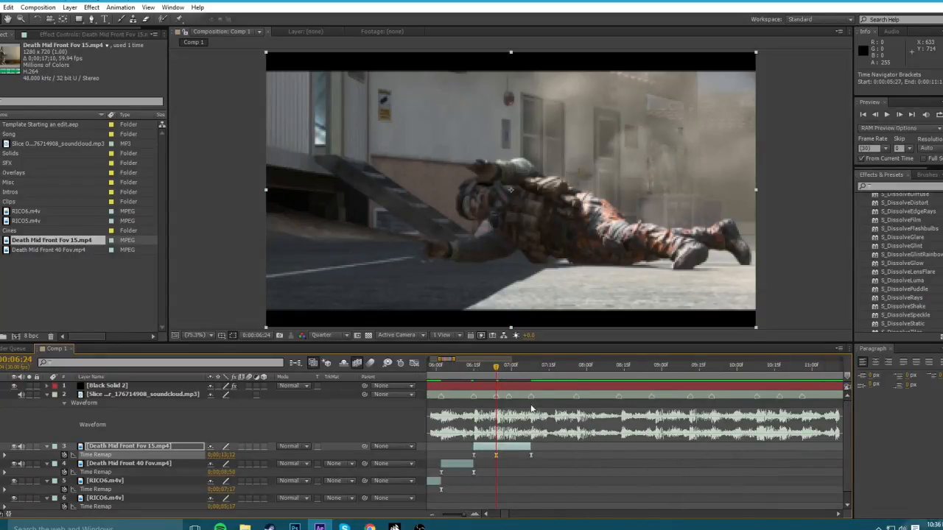
click(506, 369)
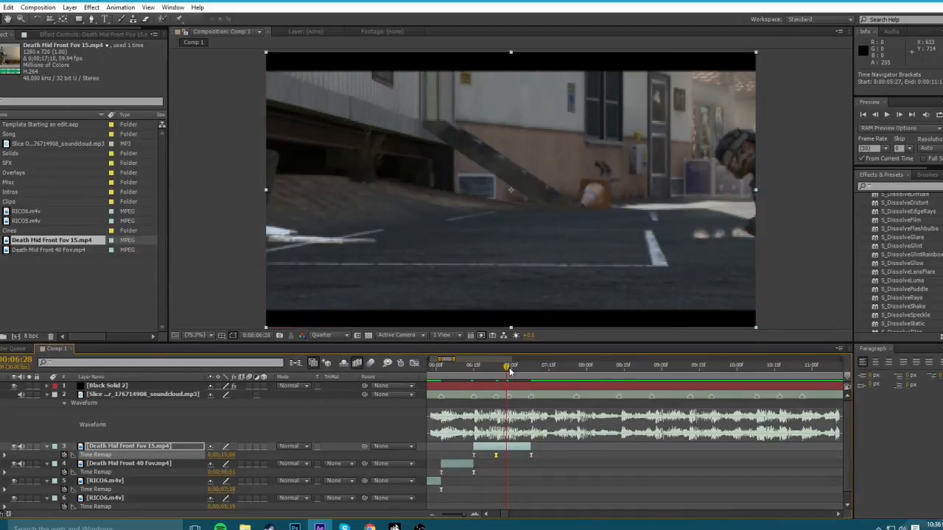
click(512, 372)
drag(234, 455, 260, 454)
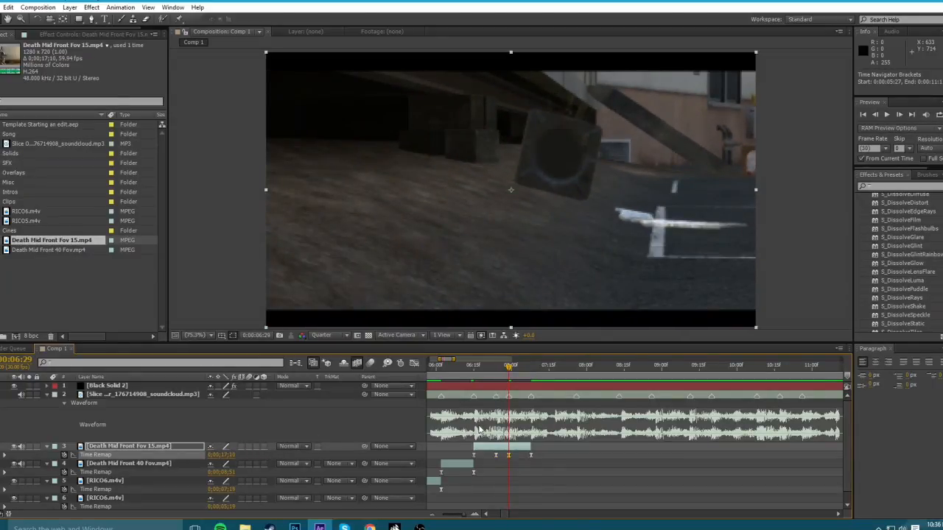
key(ctrl+shift+d)
key(Delete)
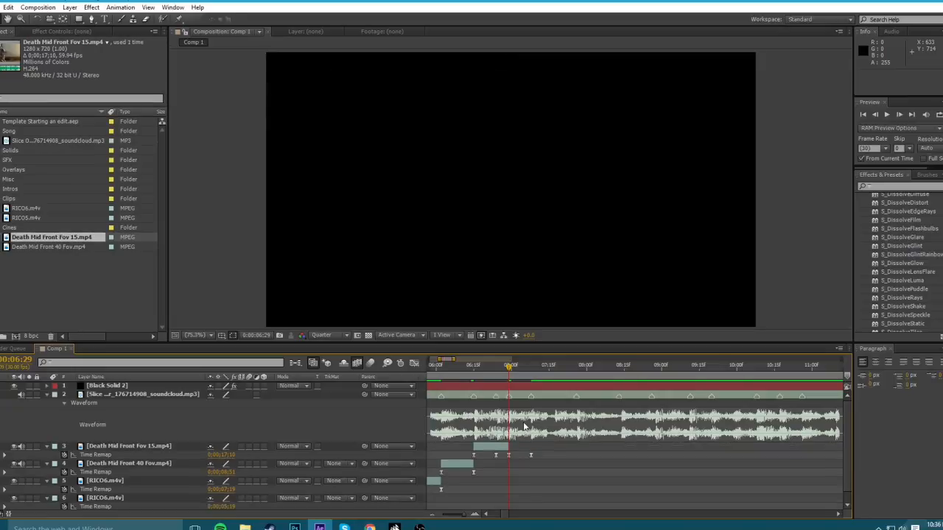
Reshape the 40 Fov layer's Time Remap curve between 0:00:06:02 and 0:00:06:15 with steep start and end handles and a flatter middle.
click(417, 467)
scroll(530, 427, left, 2)
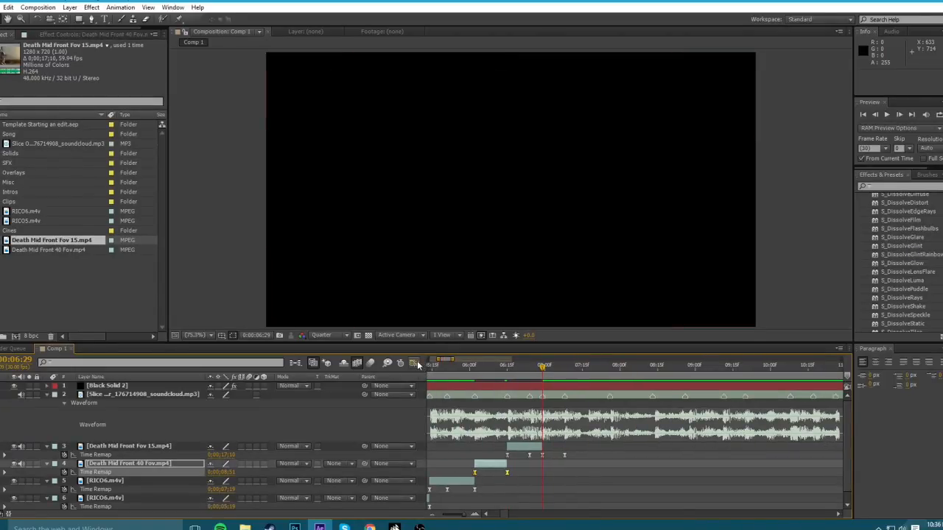
click(416, 363)
click(478, 366)
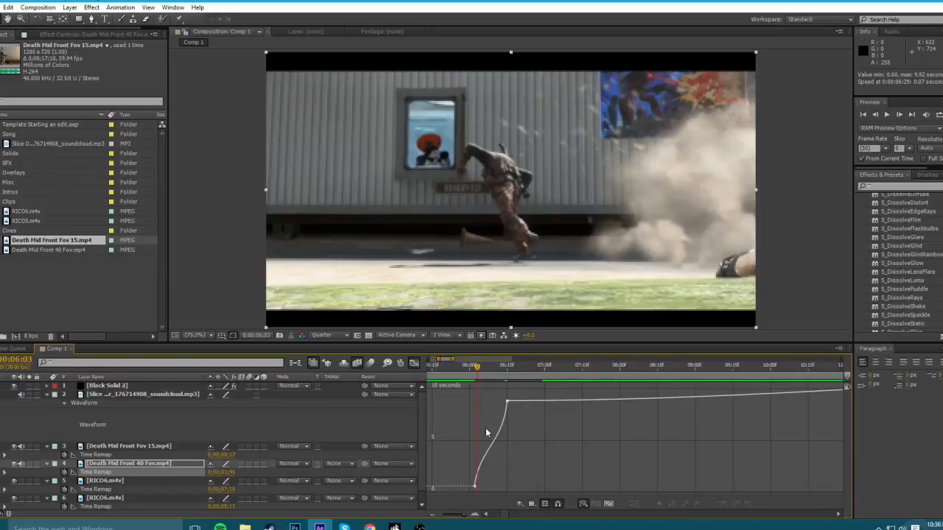
click(475, 486)
click(465, 366)
drag(480, 450, 499, 479)
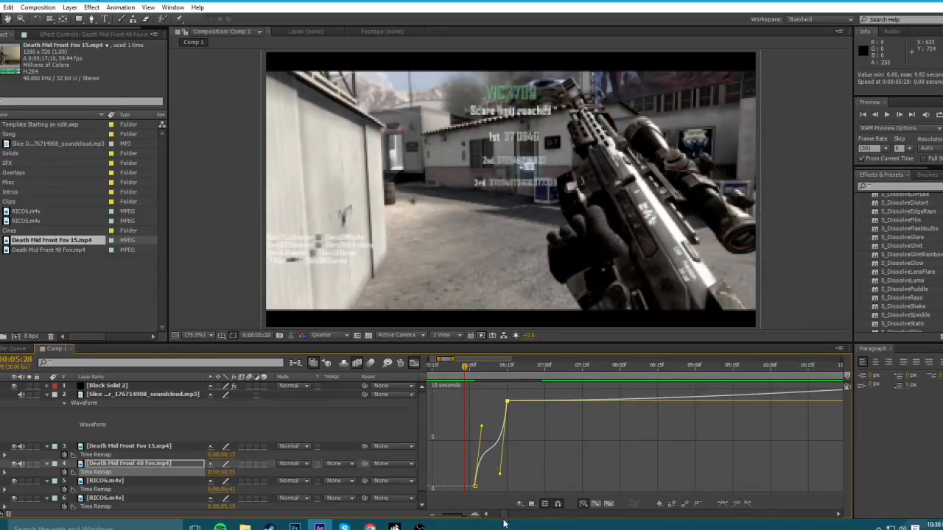
double_click(477, 514)
drag(605, 475, 614, 475)
drag(532, 420, 529, 418)
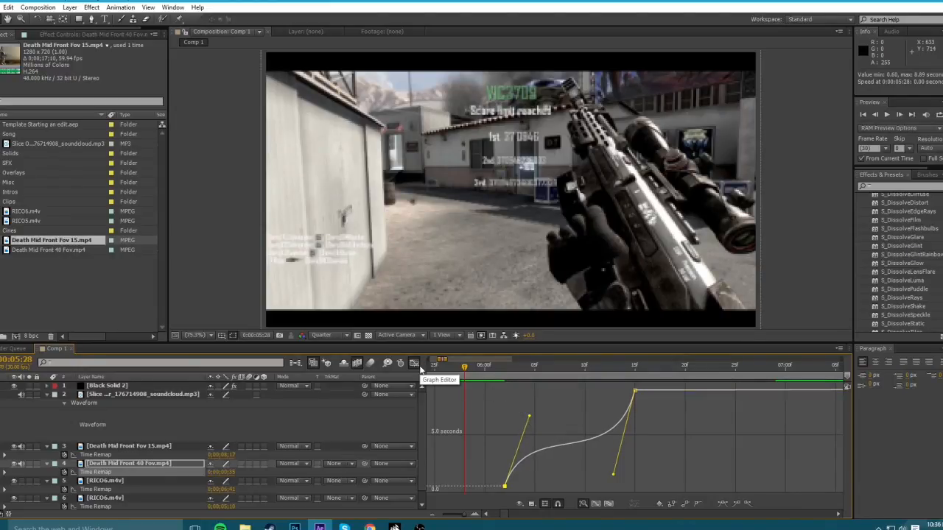
Shape the Fov 15 layer's Time Remap curve so both segments between its keyframes start and end steeply with a flatter middle.
click(415, 363)
drag(605, 455, 791, 453)
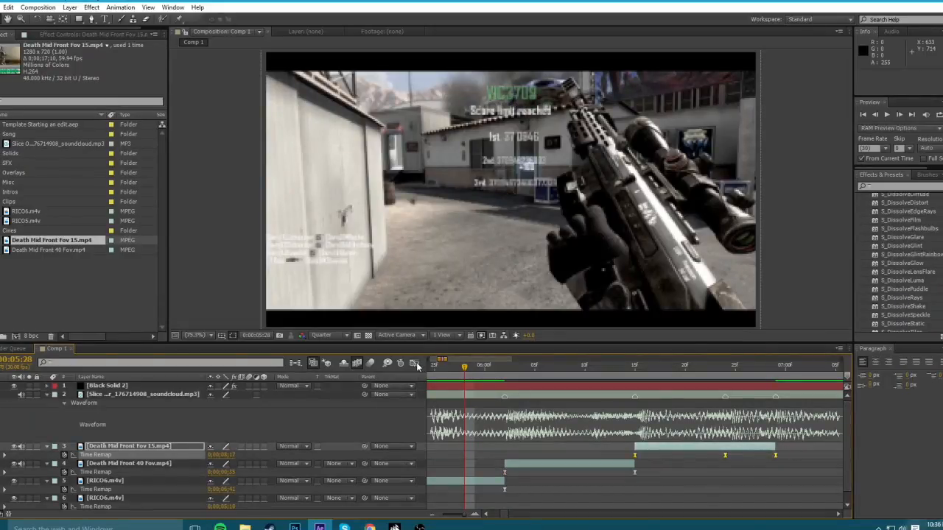
click(415, 363)
click(602, 462)
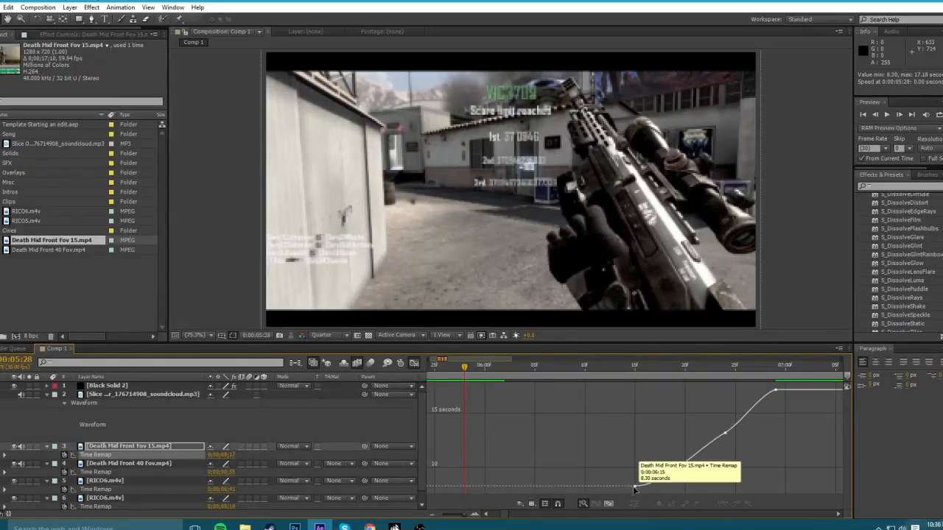
click(635, 486)
drag(665, 486, 714, 478)
click(696, 456)
click(725, 433)
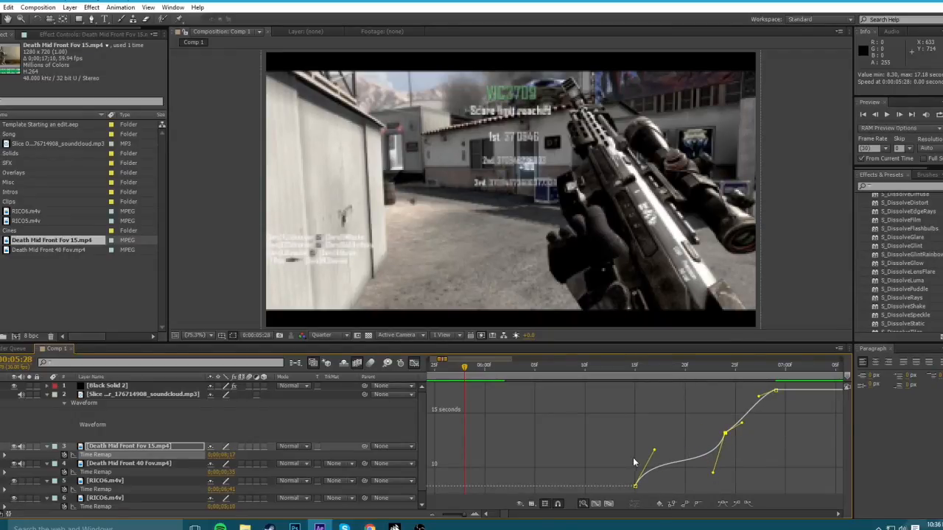
drag(652, 451, 650, 449)
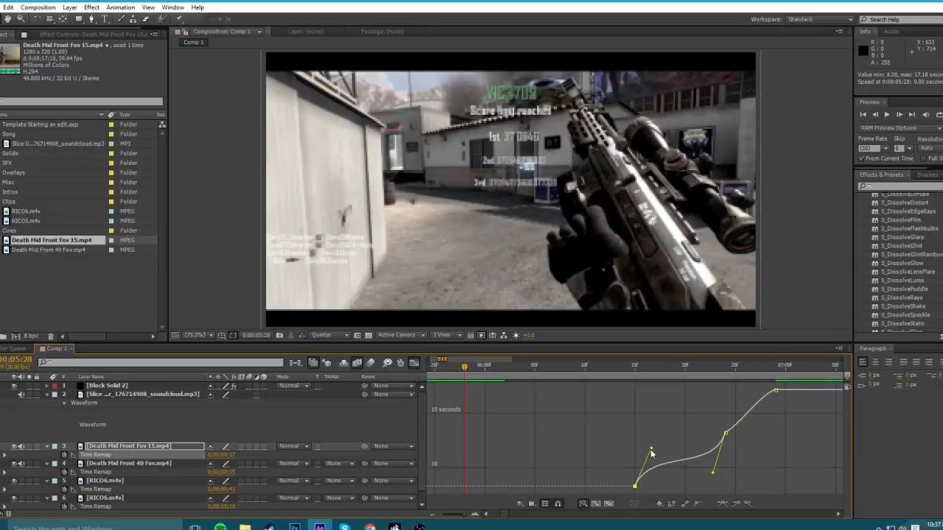
click(724, 434)
drag(742, 424, 770, 422)
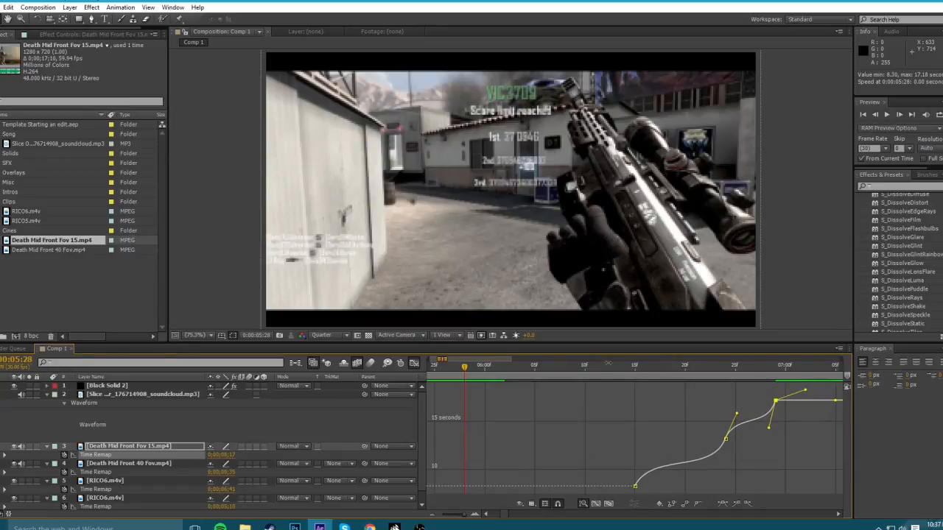
Preview the retimed cinematics against the song from 0:00:05:28 in the layer view.
click(432, 514)
click(432, 514)
click(432, 514)
click(415, 363)
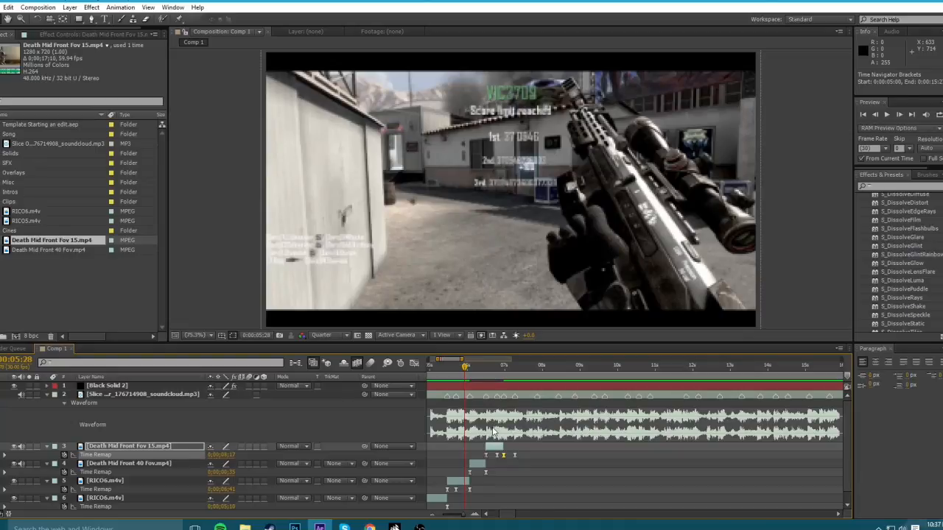
key(KP_0)
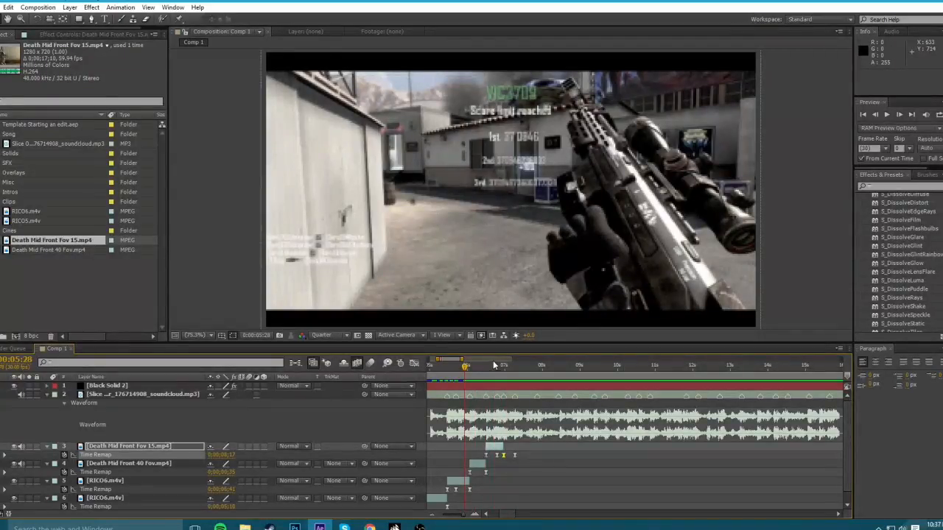
Lengthen the incoming handle of the Fov 15 layer's Time Remap keyframe at 0:00:06:24 to ease into it more gradually.
click(499, 365)
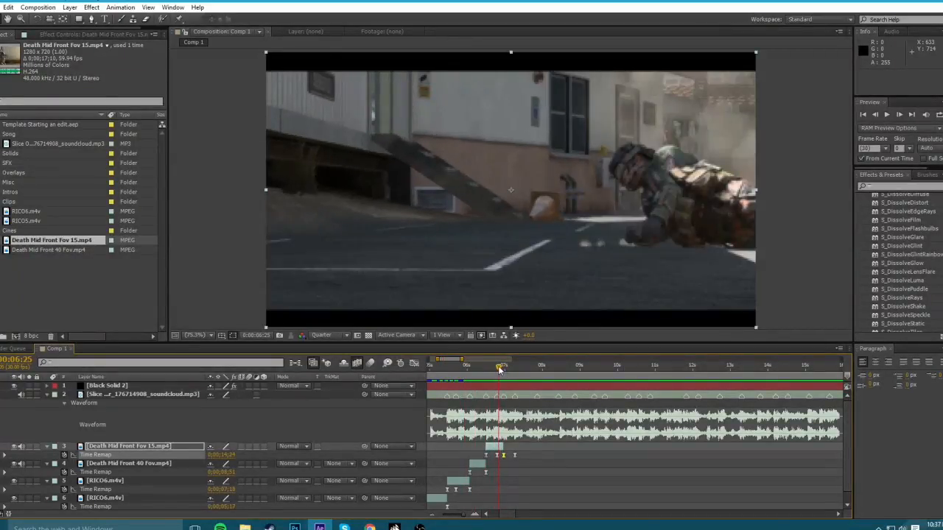
drag(499, 368, 497, 368)
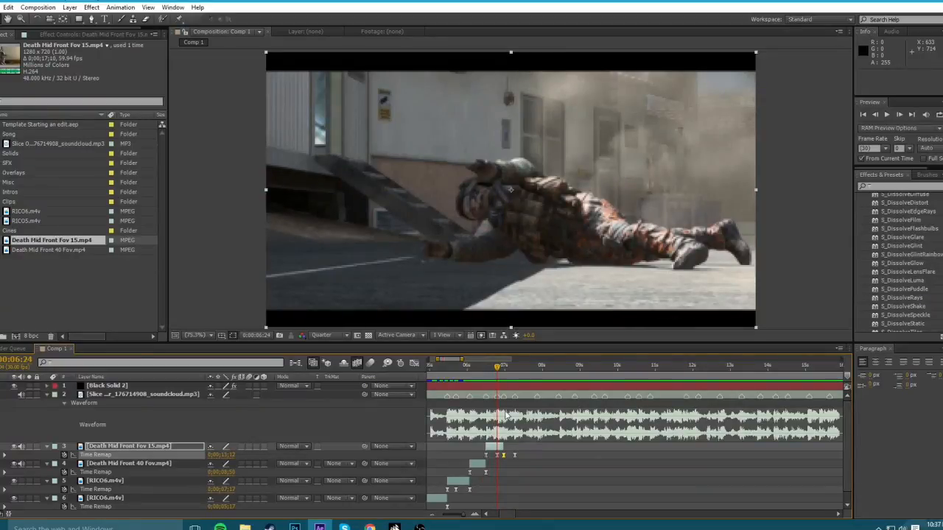
drag(510, 460, 472, 452)
click(411, 364)
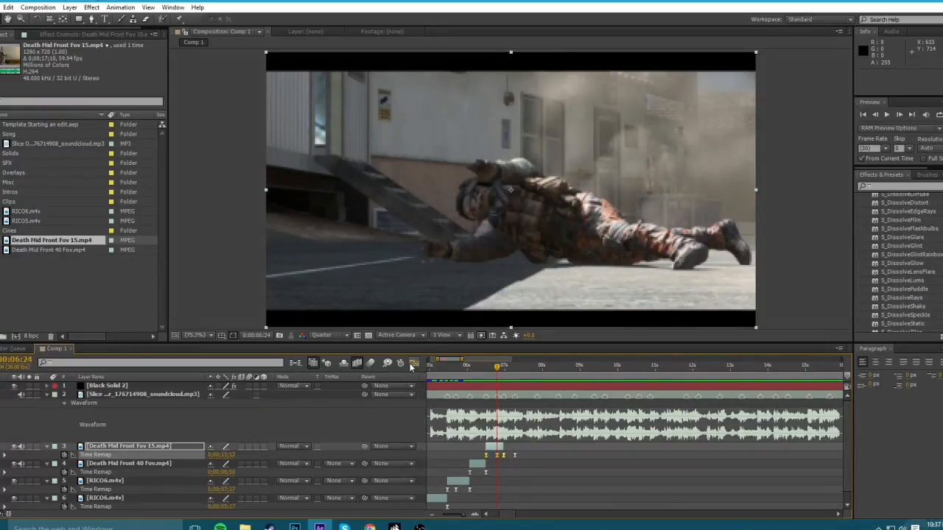
click(475, 516)
click(473, 514)
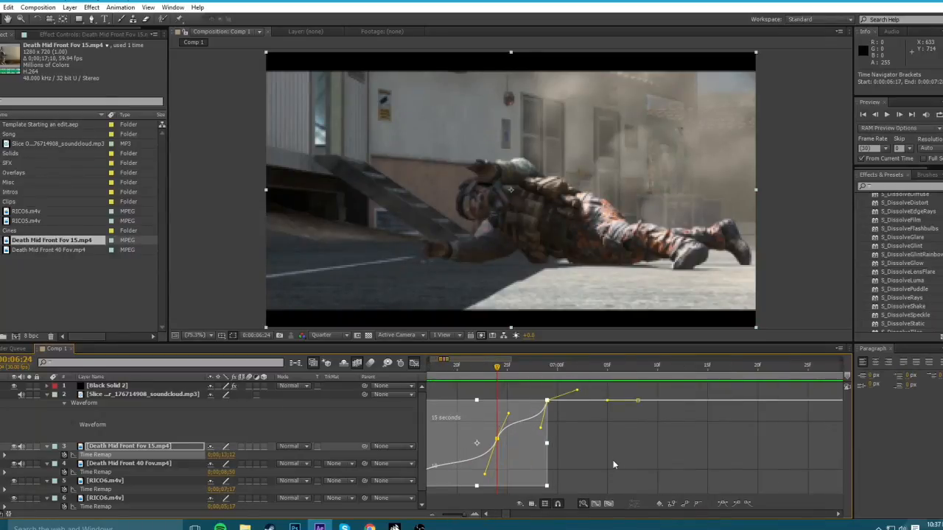
click(613, 462)
click(497, 444)
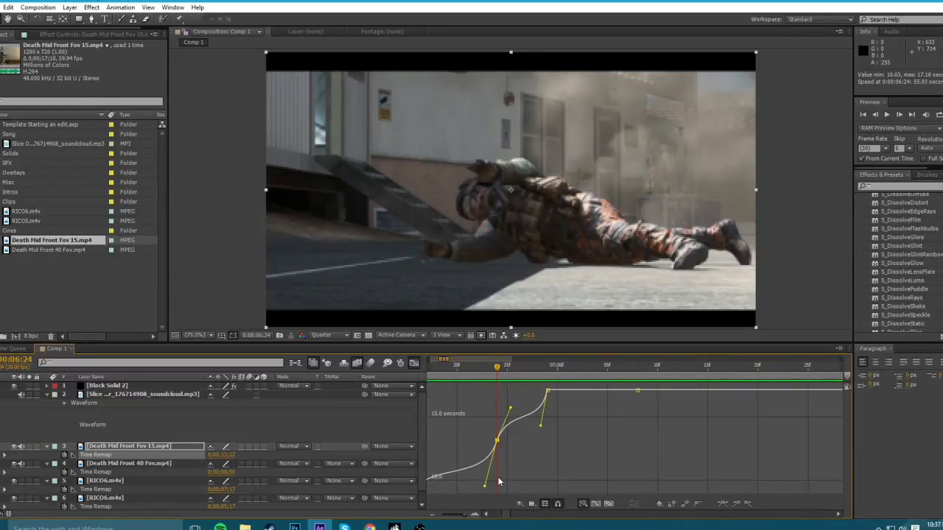
drag(484, 487, 473, 488)
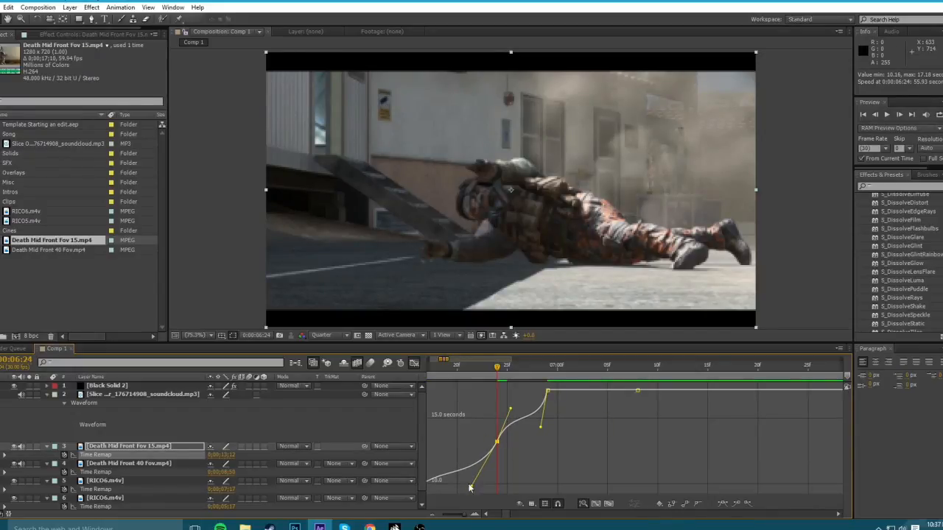
Extend the outgoing handle of the Fov 15 layer's first Time Remap keyframe slightly and return to the layer view.
click(430, 514)
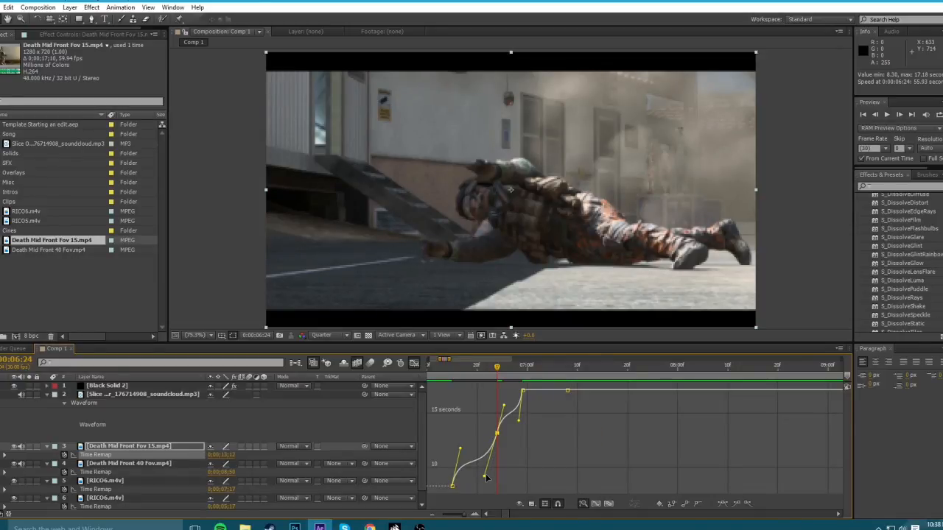
drag(460, 451, 465, 451)
click(498, 433)
click(435, 514)
click(435, 513)
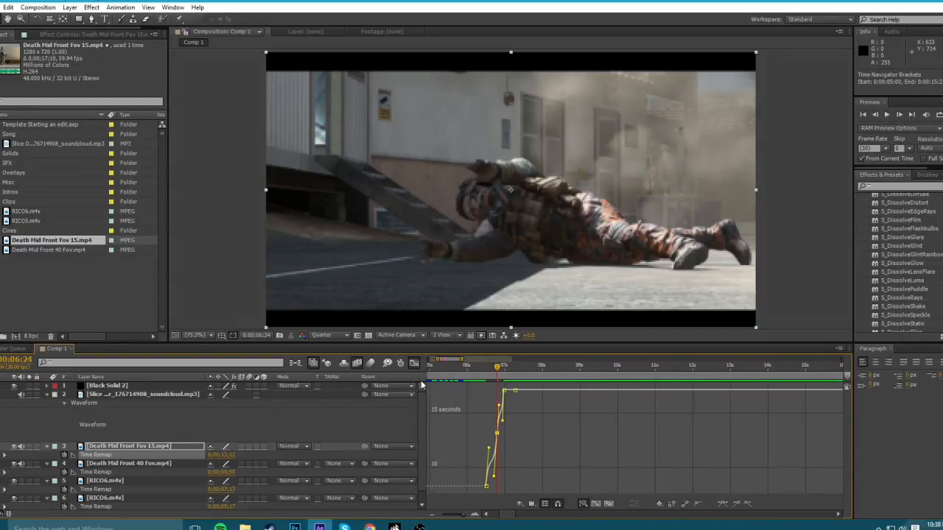
click(414, 363)
Preview the whole edit against the song from 0:00:00:00 and return to the end of the Fov 15 cinematic.
click(431, 513)
click(431, 514)
click(432, 513)
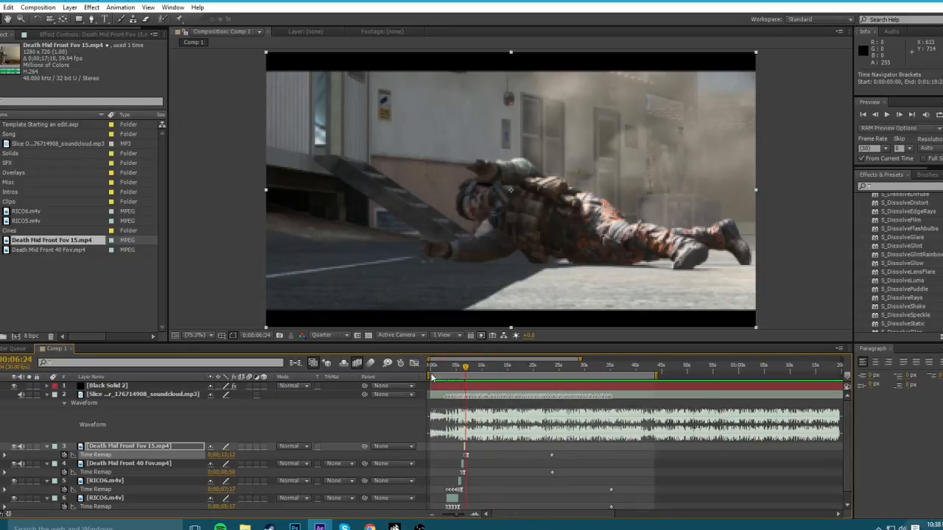
click(429, 367)
key(KP_0)
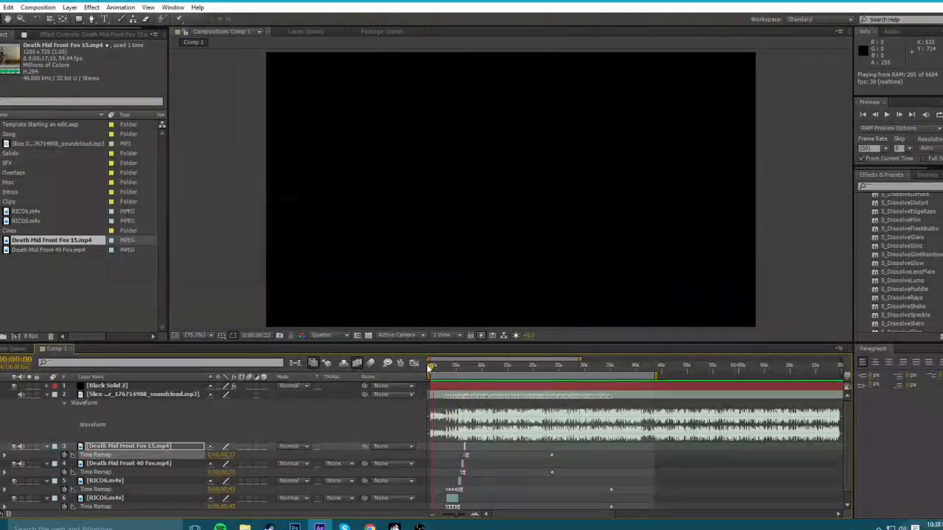
click(430, 367)
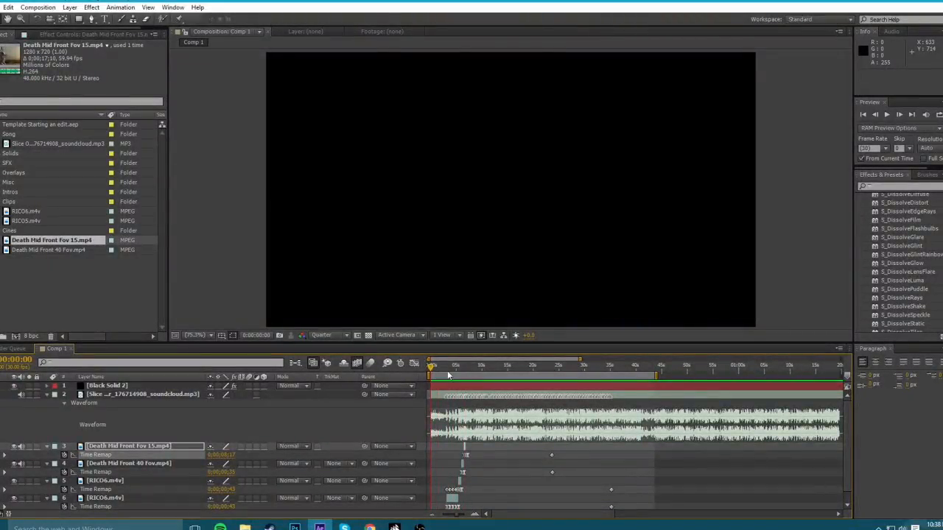
drag(448, 376, 466, 372)
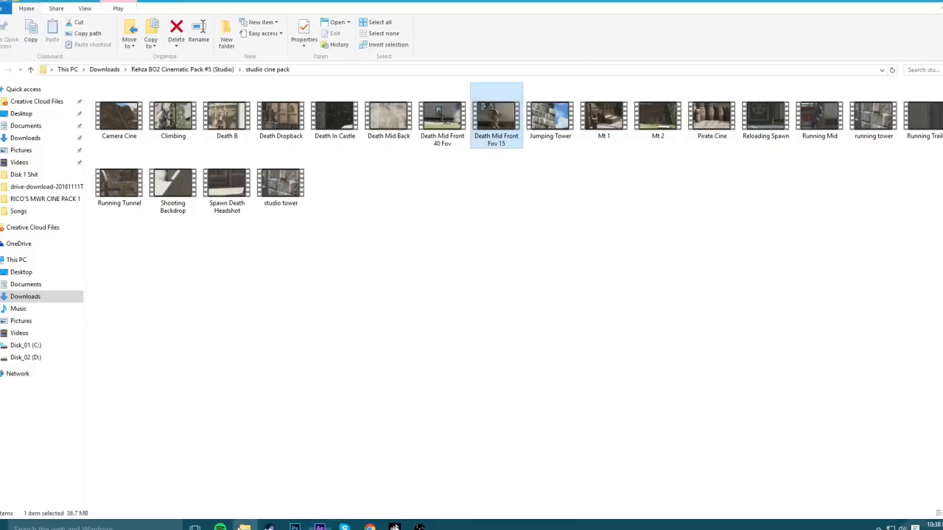
Switch to File Explorer and review the Spawn Death Headshot, Running Trailer and Running Tunnel cinematics in the studio cine pack folder.
click(245, 527)
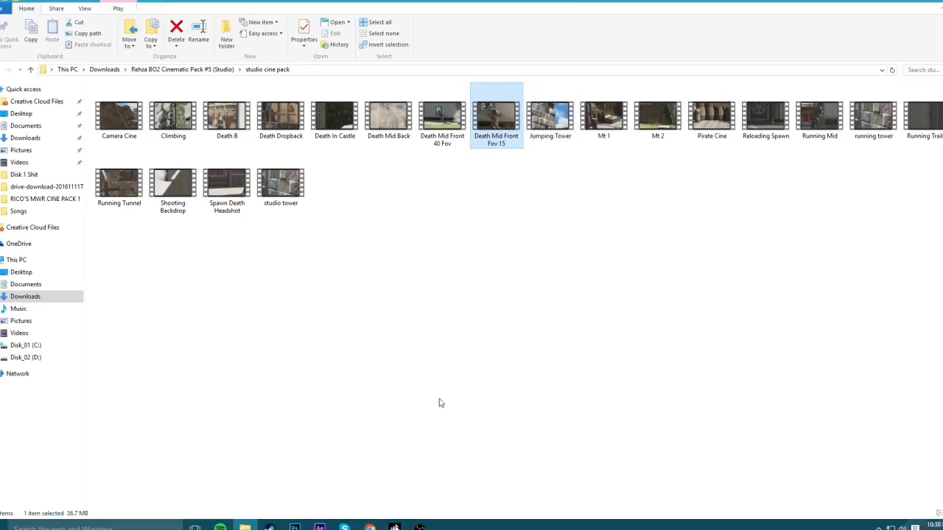
click(319, 527)
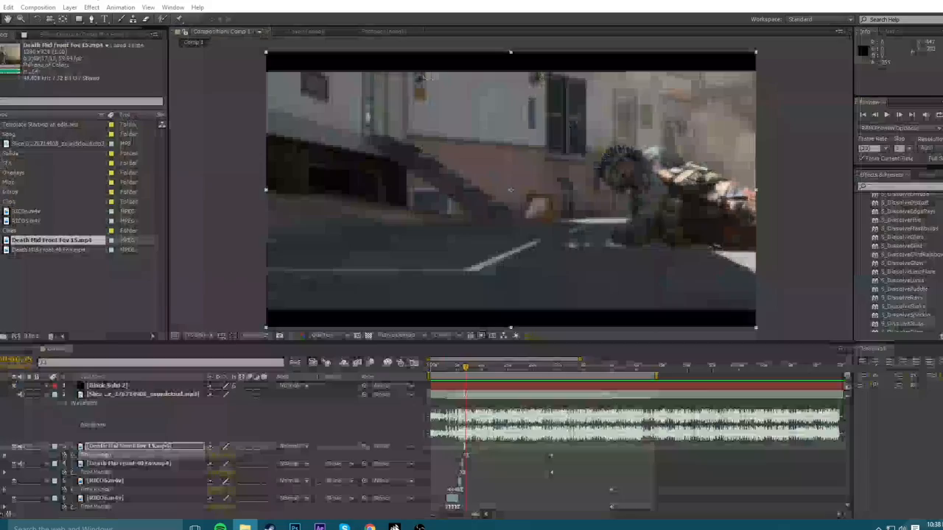
click(36, 250)
click(38, 221)
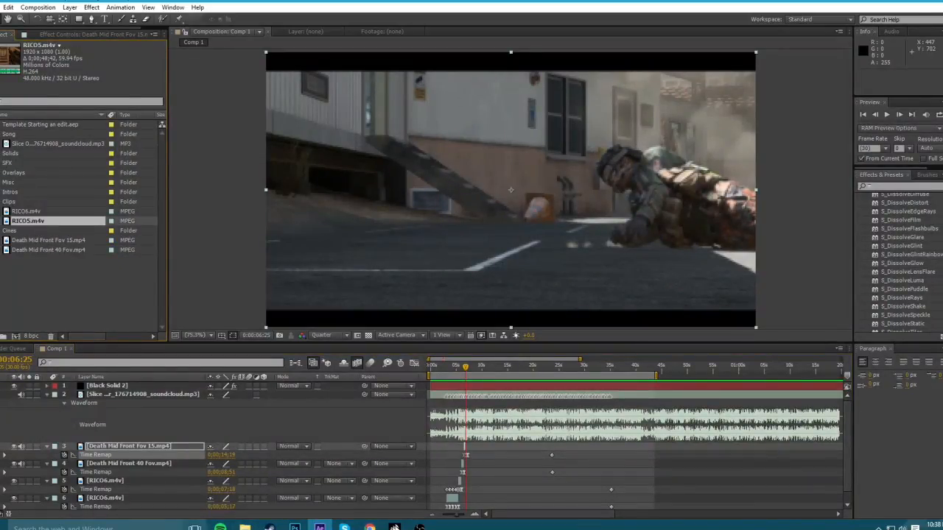
click(245, 528)
double_click(237, 181)
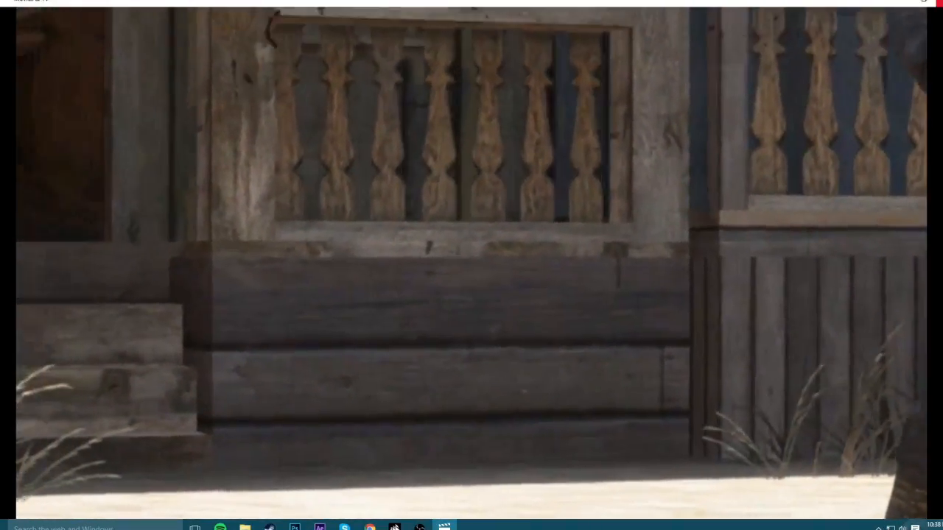
click(938, 2)
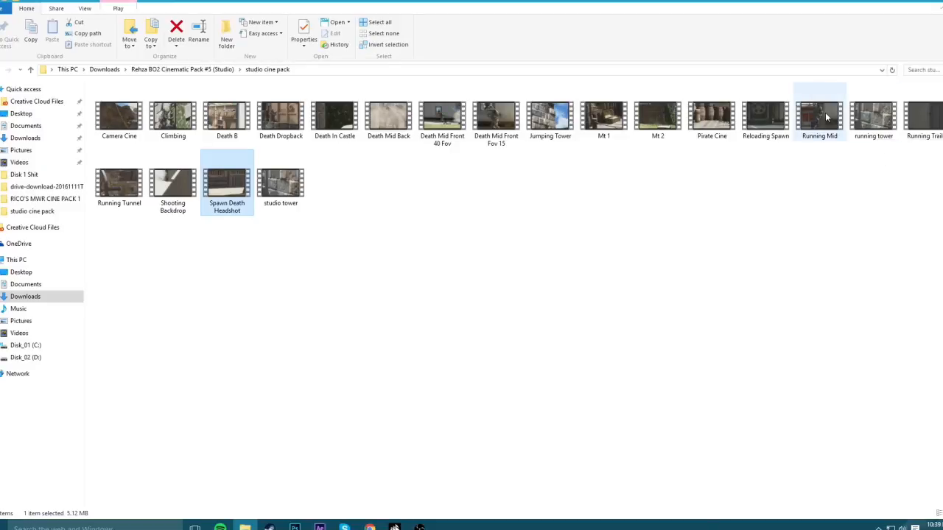
double_click(926, 107)
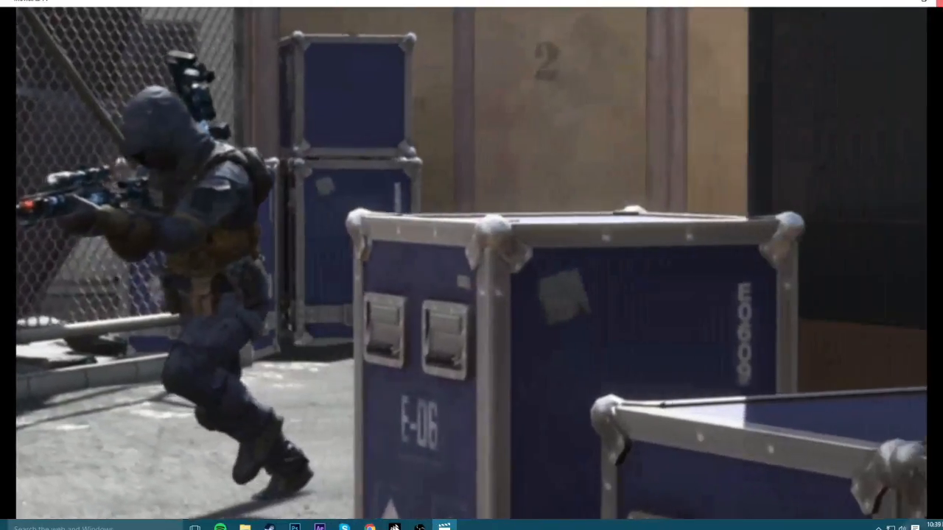
click(939, 3)
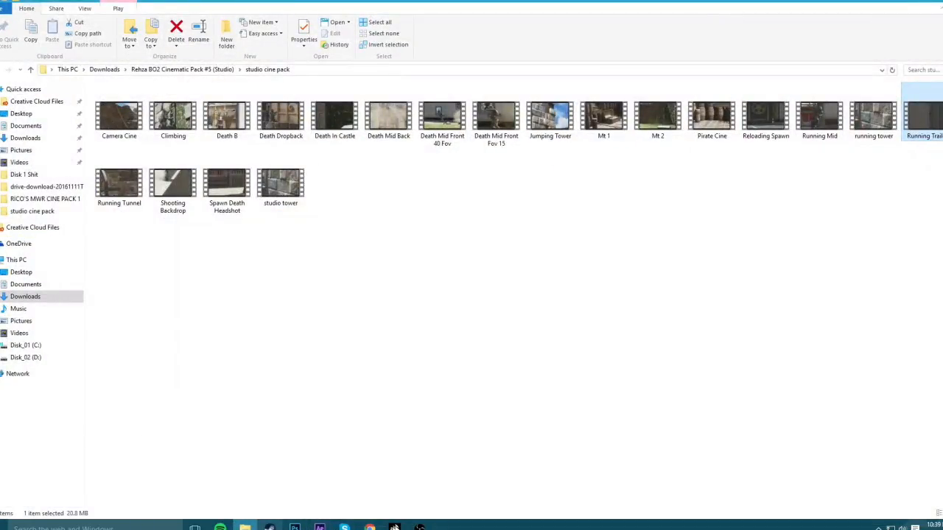
double_click(125, 187)
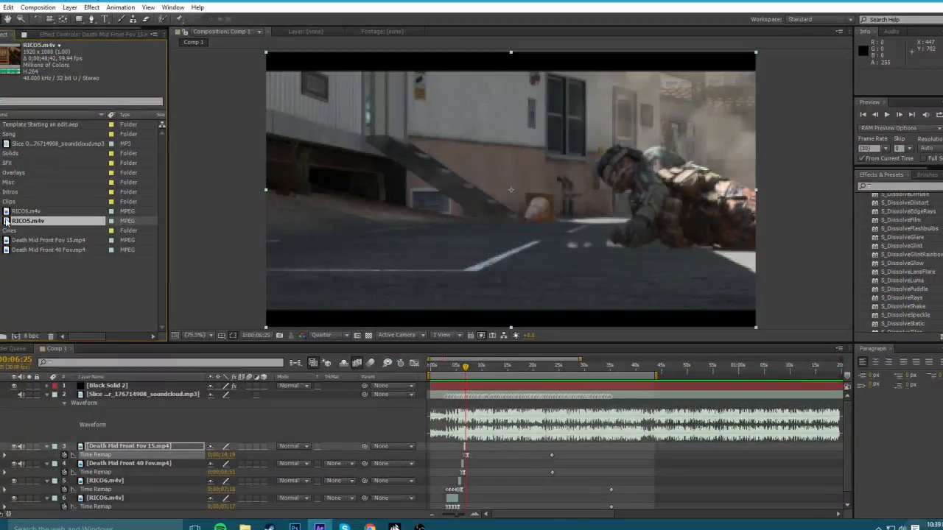
Add RICO5.m4v to the timeline above the Fov 15 layer, check its gameplay, and shift its start to 0:00:20:03.
drag(6, 221, 469, 441)
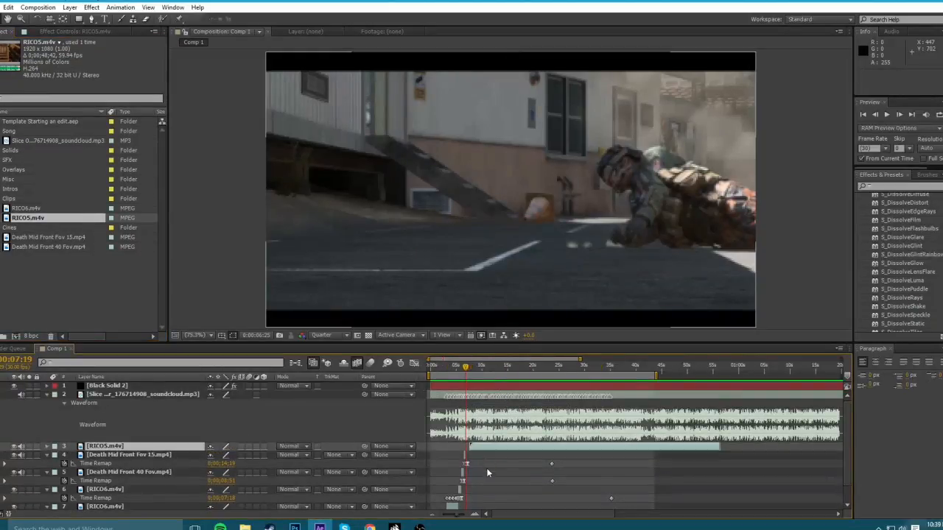
click(507, 374)
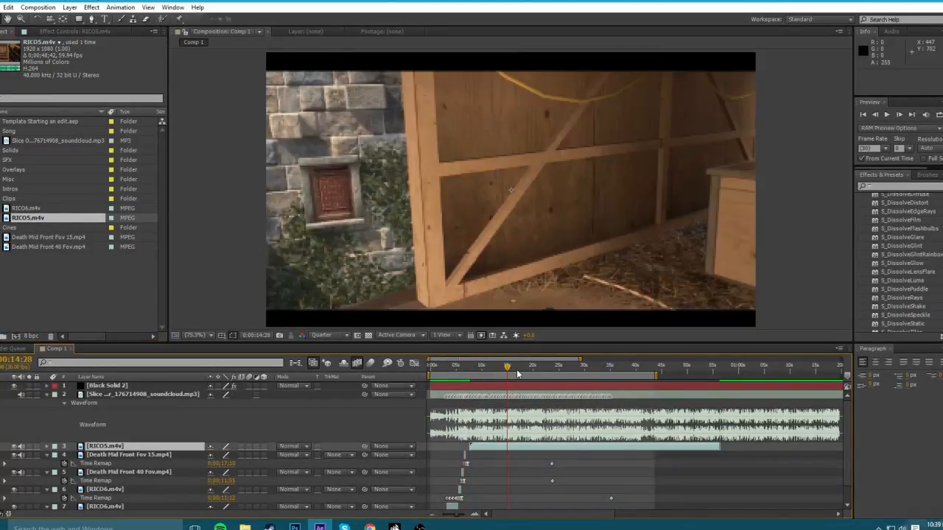
click(543, 367)
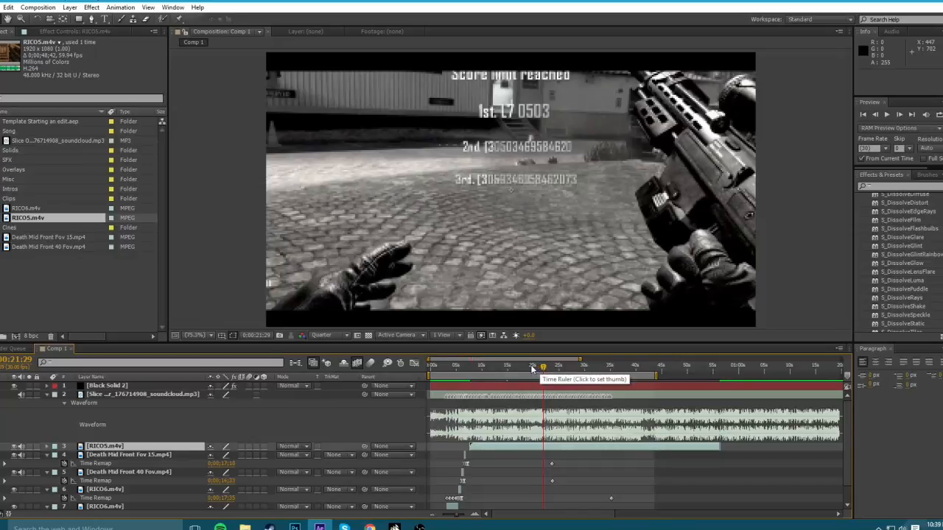
drag(544, 367, 532, 368)
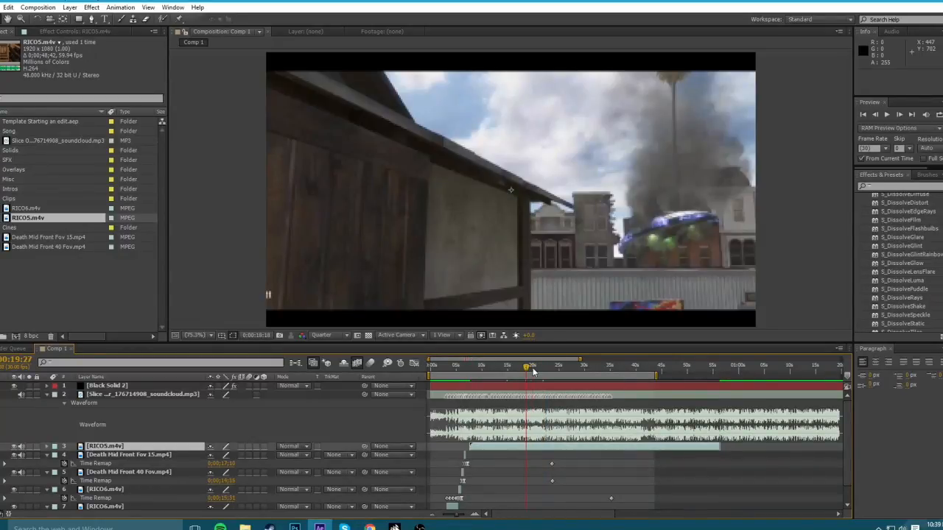
click(532, 369)
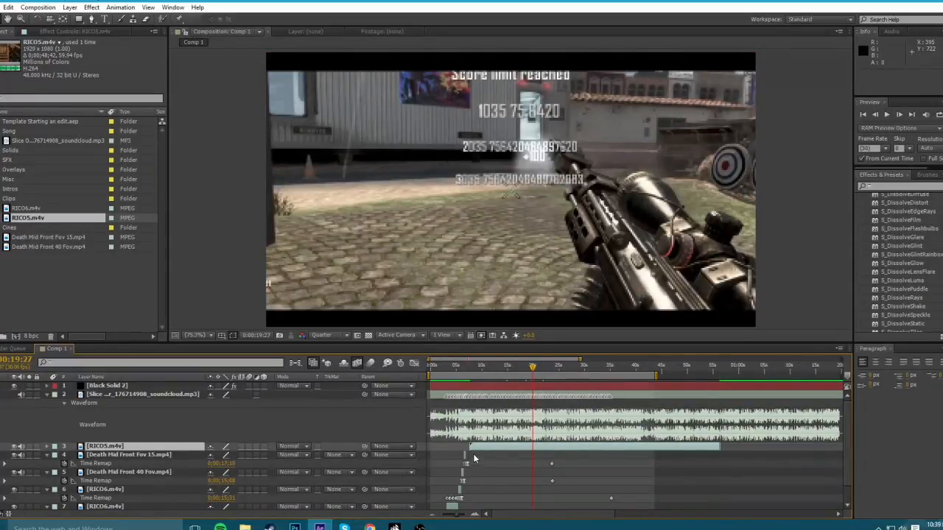
click(464, 366)
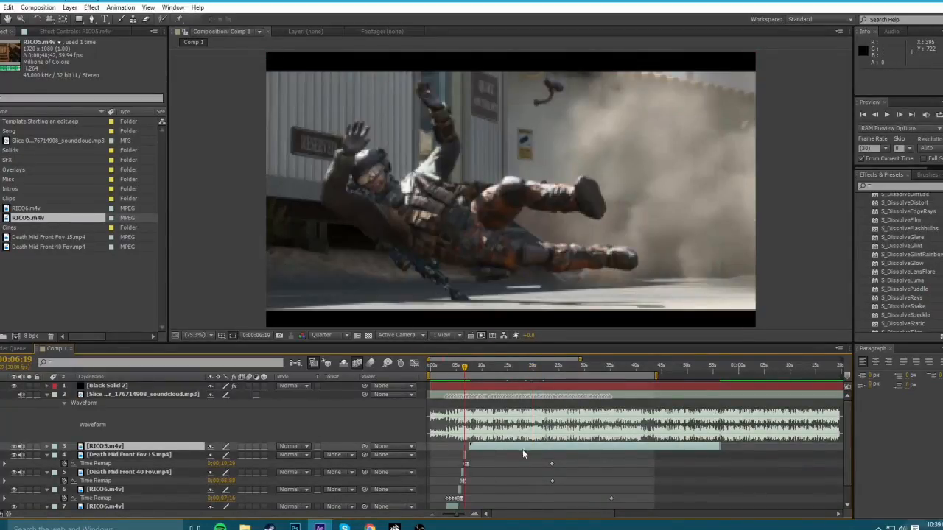
drag(522, 447, 586, 447)
Import Running Trailer from the studio cine pack folder into the Cines folder and place it above the Fov 15 layer.
drag(463, 365, 466, 366)
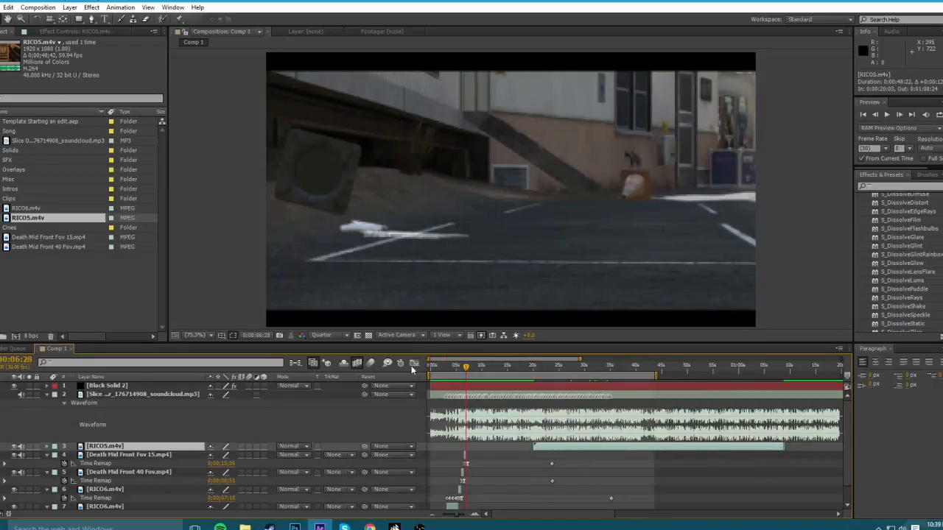
click(244, 527)
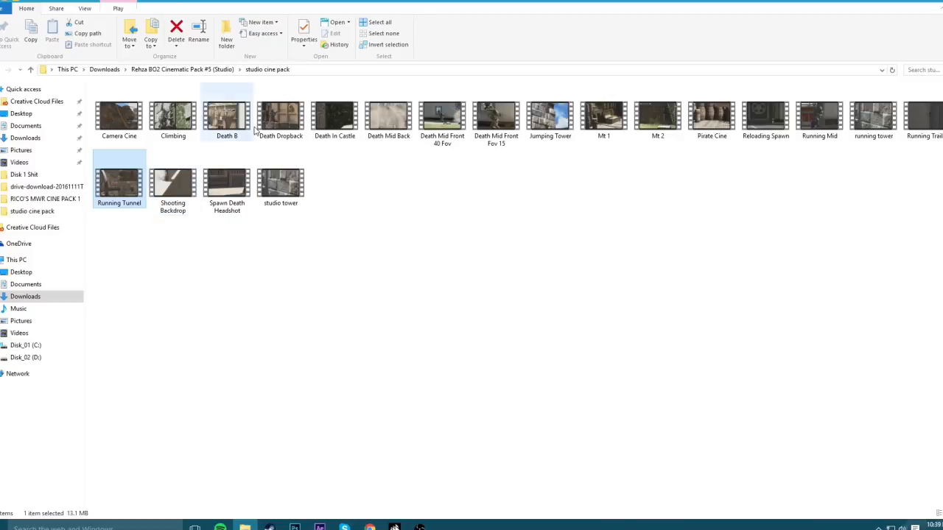
drag(921, 122, 71, 206)
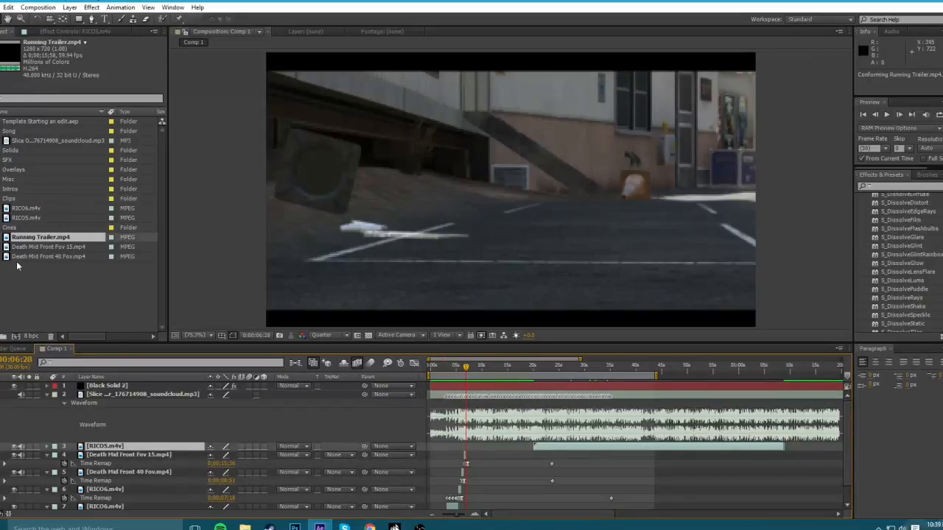
drag(9, 240, 466, 446)
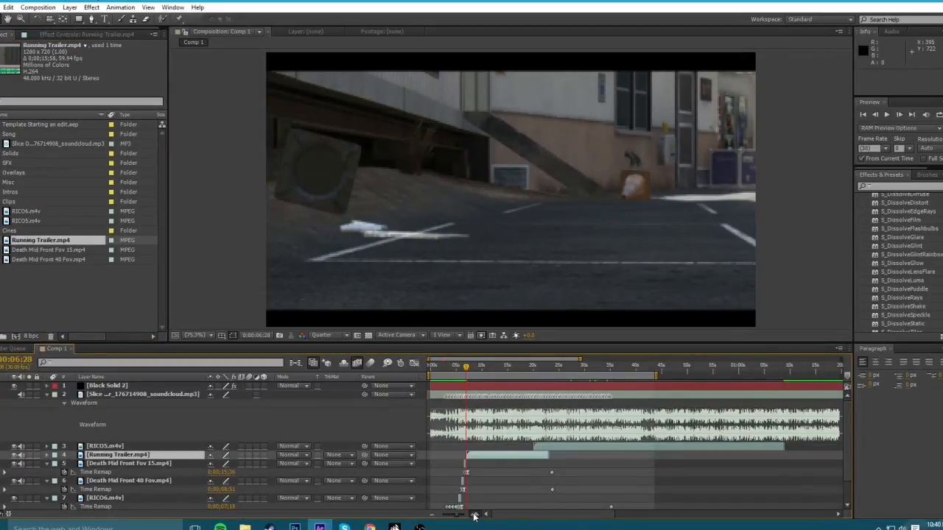
Move the Running Trailer.mp4 layer's start to 0:00:06:29, directly after the Fov 15 cinematic.
click(474, 515)
click(474, 515)
click(474, 514)
click(468, 366)
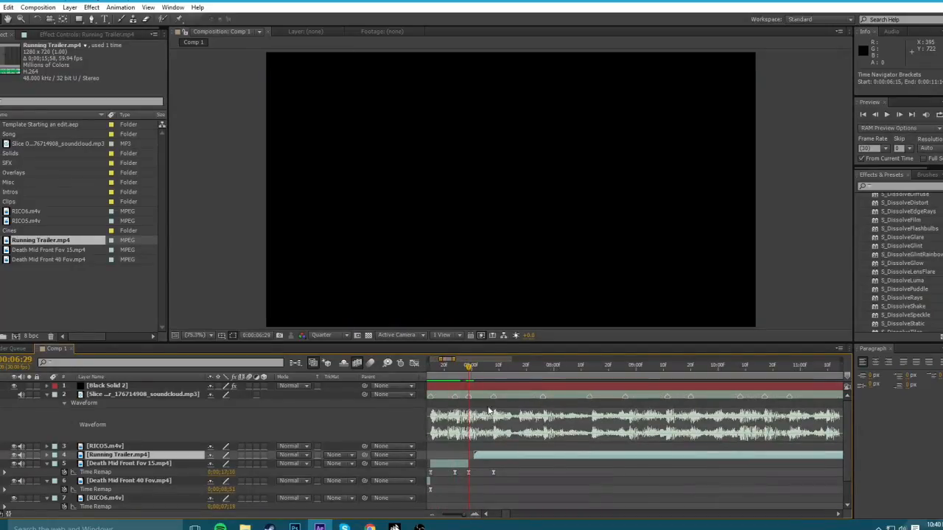
drag(495, 459, 485, 457)
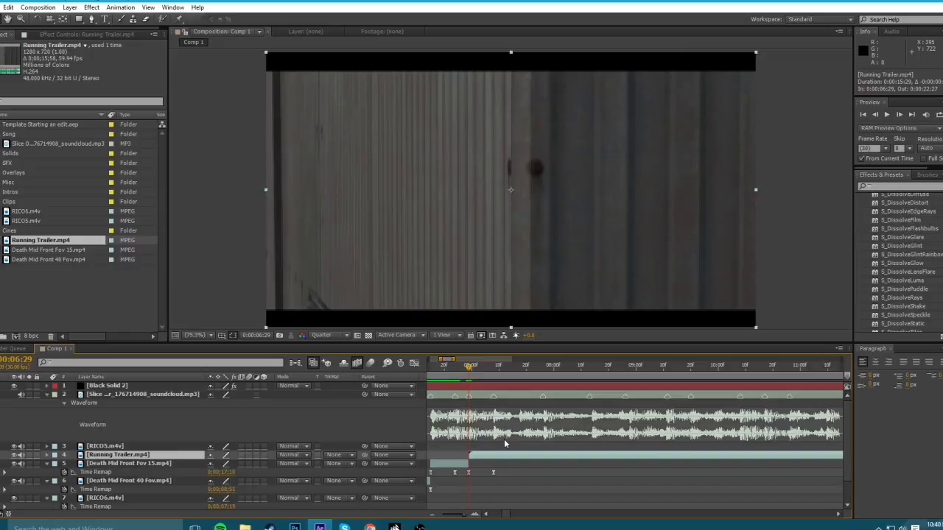
Enable Time Remapping on the Running Trailer.mp4 layer and check the transition from the end of the Fov 15 cinematic.
key(ctrl+alt+t)
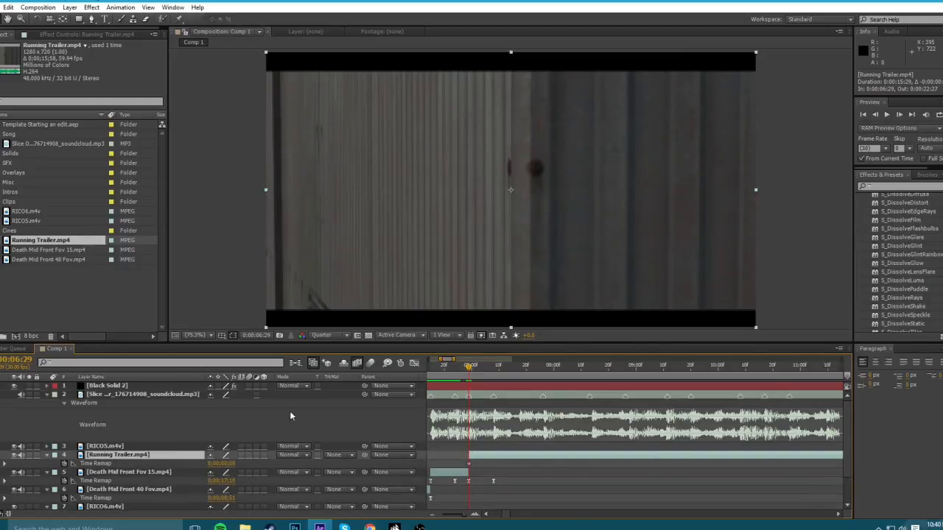
mouse_move(229, 466)
mouse_down()
mouse_move(238, 461)
mouse_move(218, 463)
mouse_up()
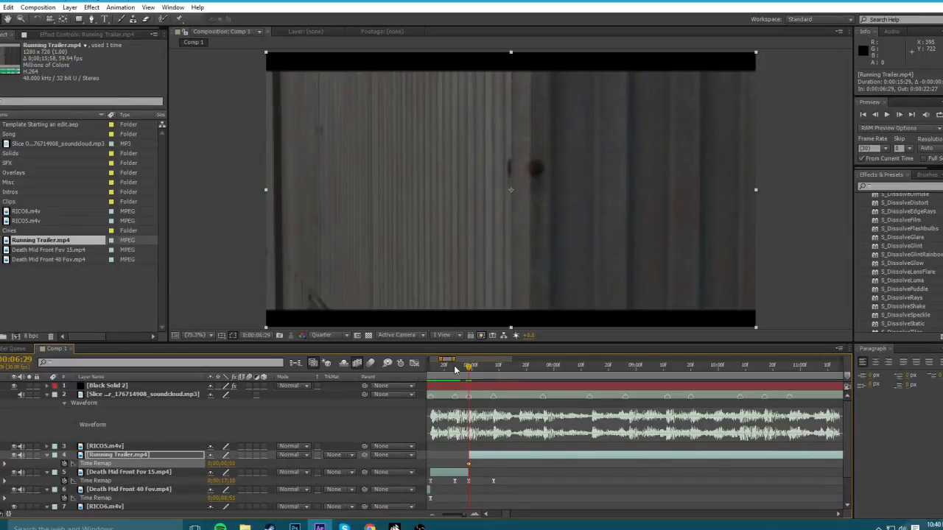
drag(455, 370, 464, 372)
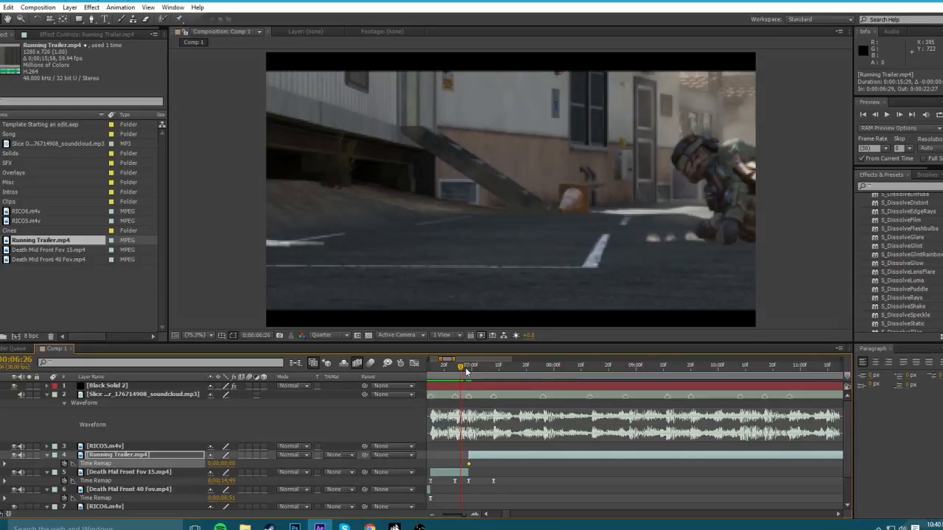
Add a Time Remap keyframe to Running Trailer.mp4 at 0:00:07:08, holding the frame about 5 seconds into the clip.
drag(466, 372, 493, 370)
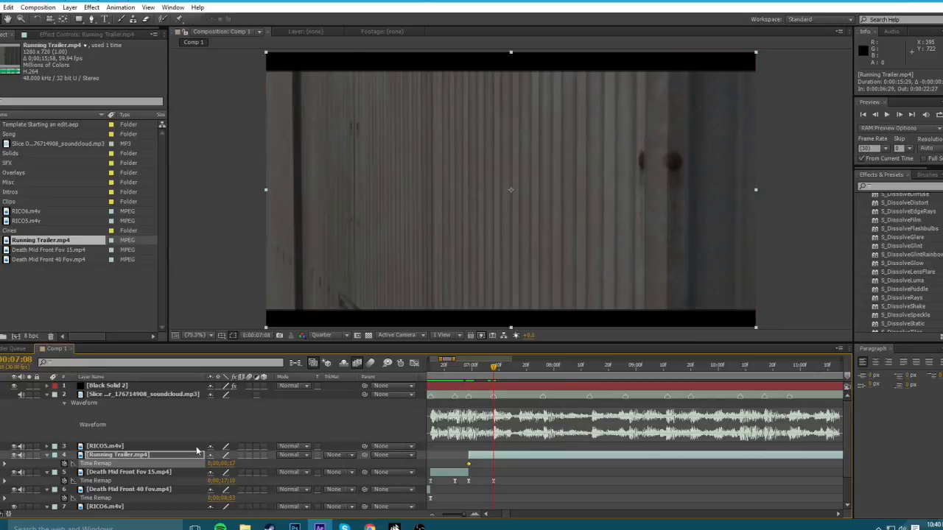
drag(221, 463, 281, 463)
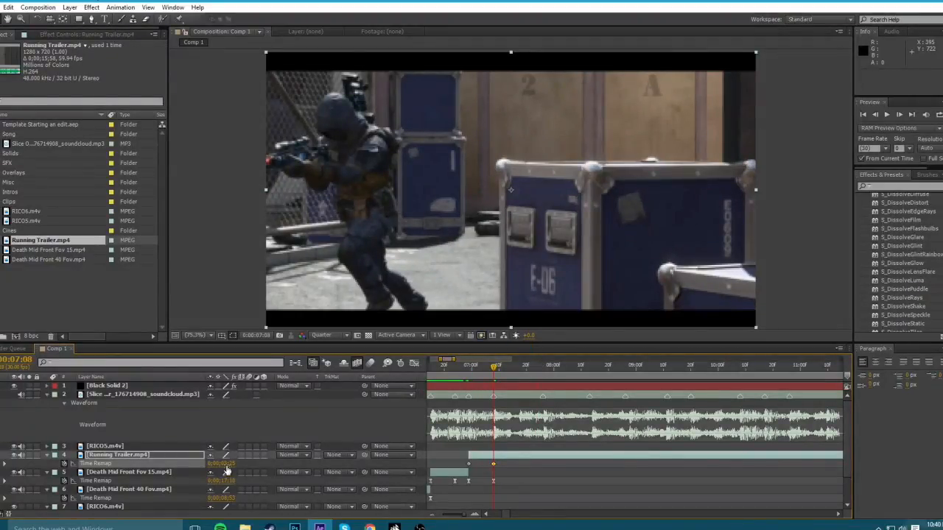
drag(227, 469, 518, 372)
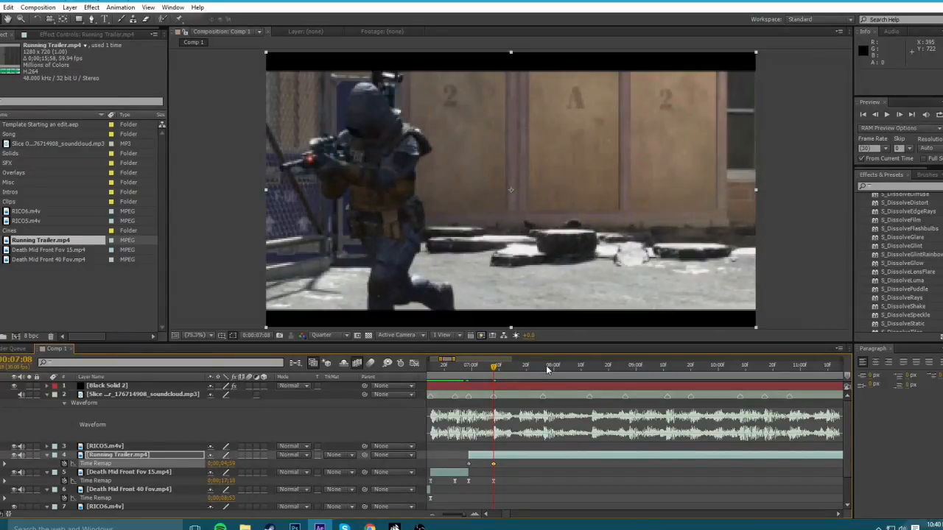
Add a Running Trailer.mp4 Time Remap keyframe of 0;00;14;24 at 0:00:07:26, split the layer there and delete the remainder.
click(546, 368)
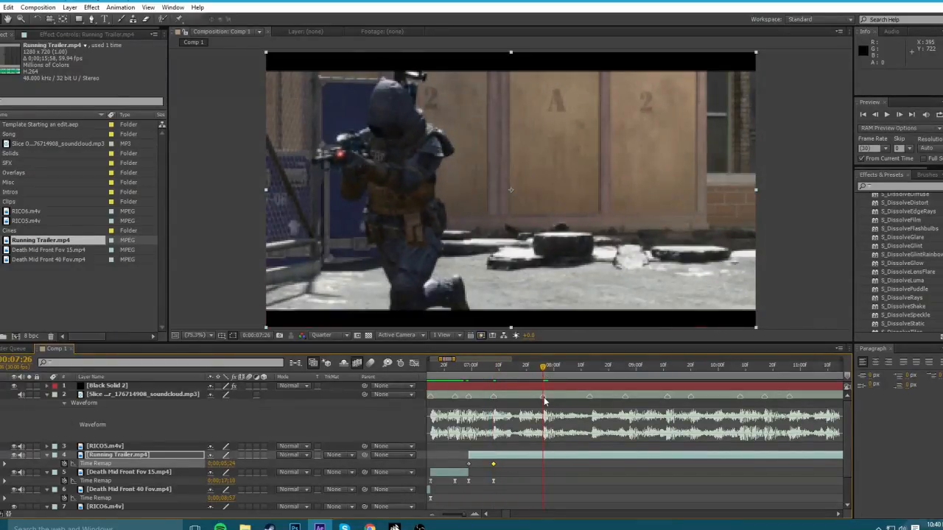
drag(224, 463, 360, 463)
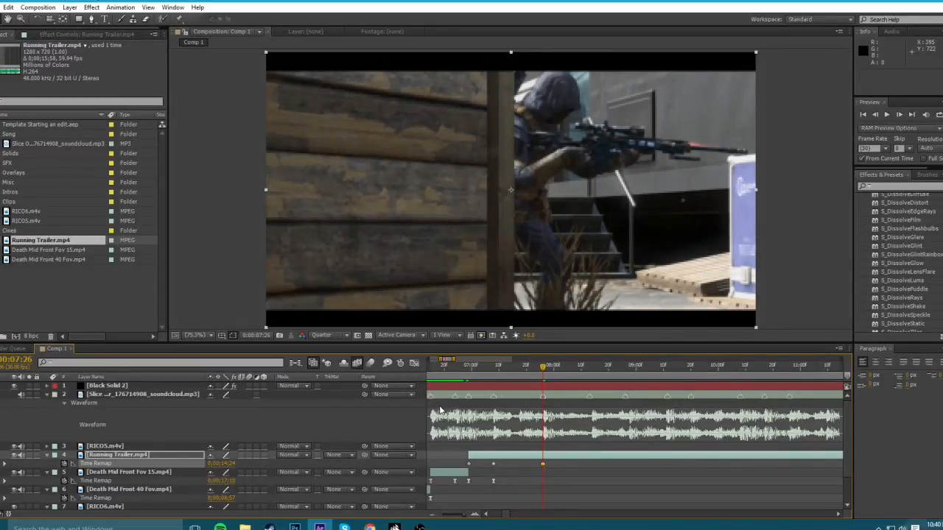
key(ctrl+shift+d)
key(Delete)
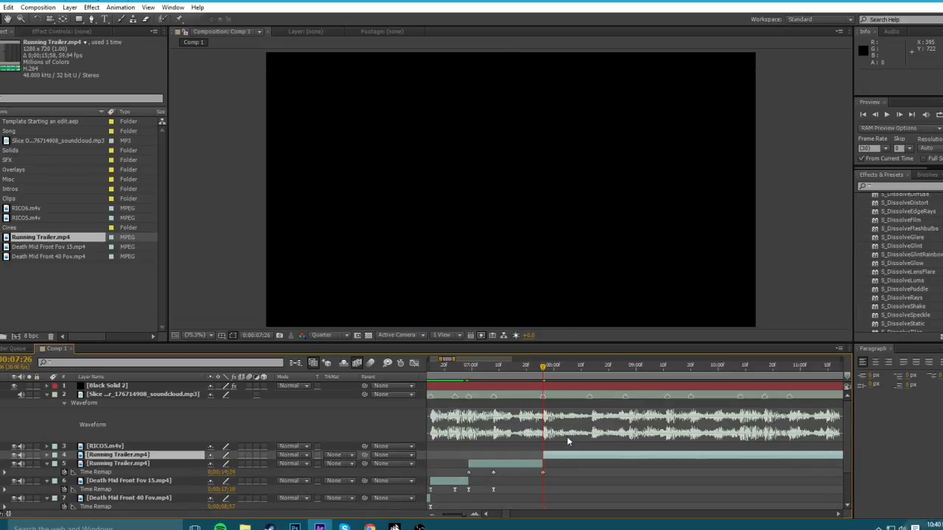
Ease the three Running Trailer.mp4 Time Remap keyframes and bend the first curve segment to be steep at both ends.
drag(568, 457, 457, 464)
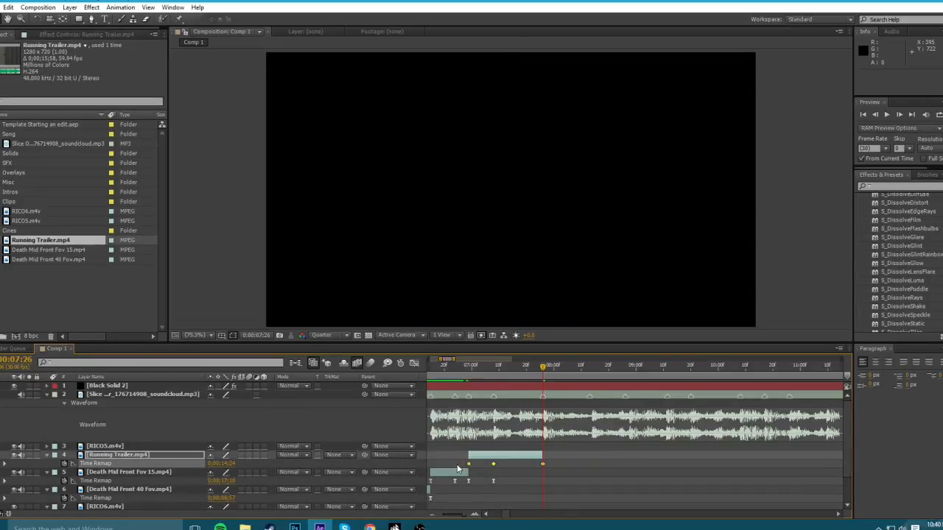
click(414, 364)
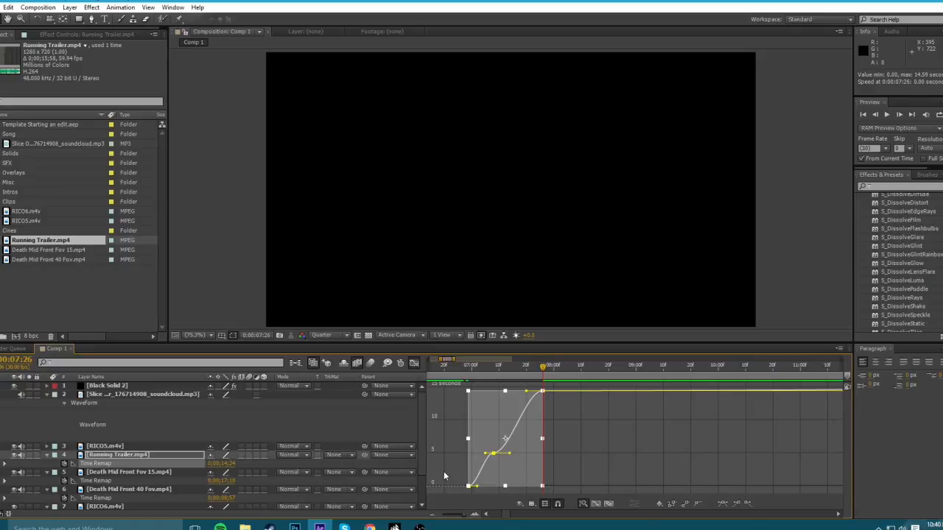
click(468, 486)
mouse_move(479, 487)
mouse_down()
mouse_move(475, 465)
mouse_move(487, 477)
mouse_up()
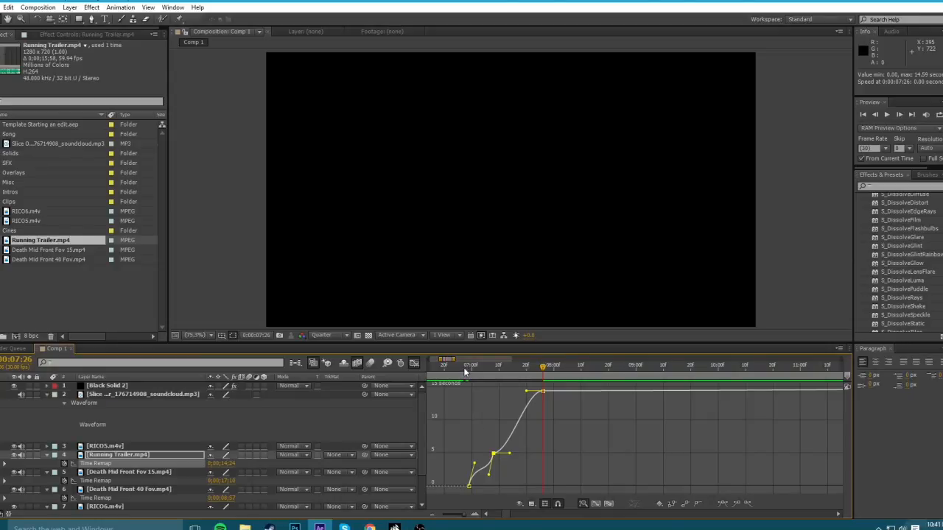
Bend the second Time Remap segment, between 0:00:07:08 and 0:00:07:26, into a steep start and end with a flatter middle.
click(472, 514)
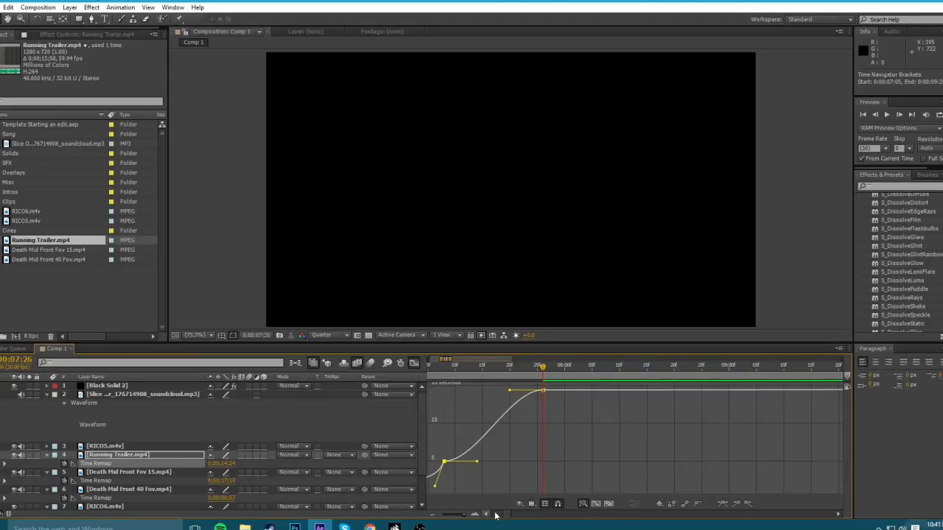
drag(505, 512, 503, 512)
click(491, 366)
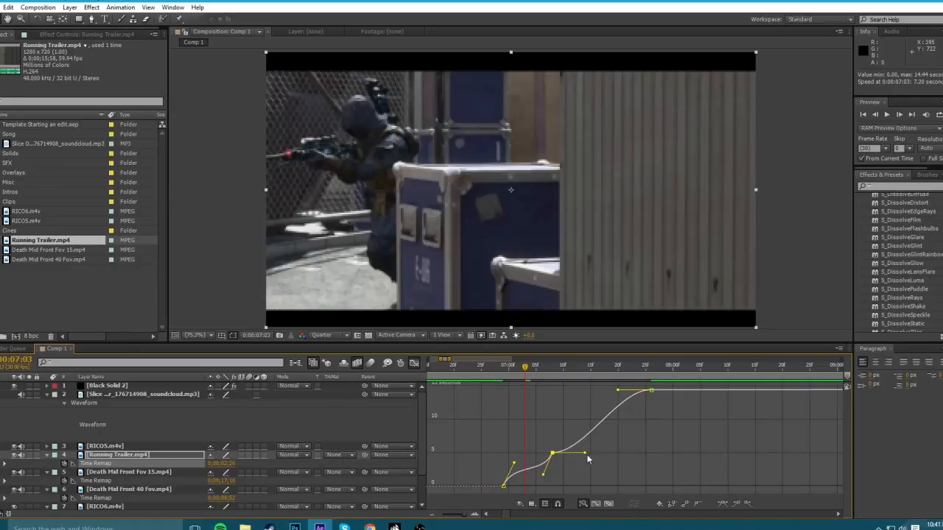
drag(584, 453, 635, 437)
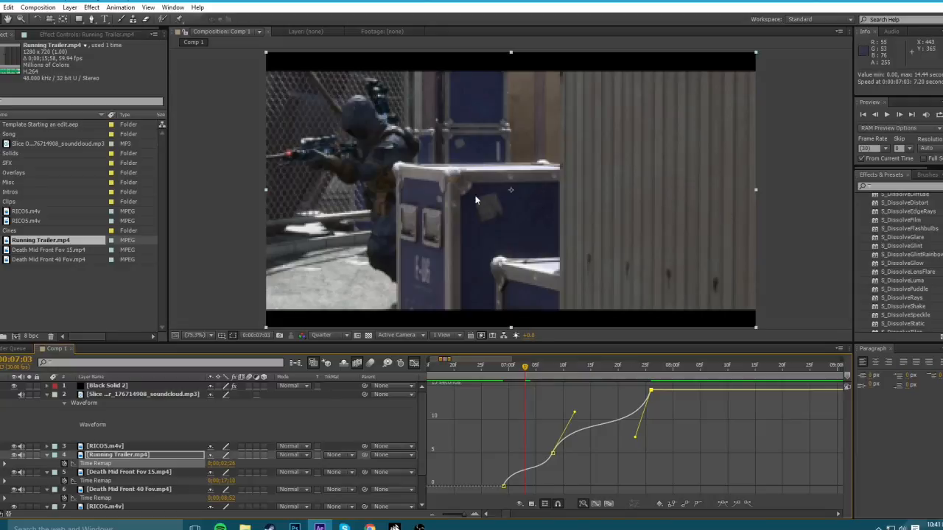
click(576, 412)
click(552, 450)
Leave the graph view and RAM preview the whole edit from the beginning of the composition.
click(441, 514)
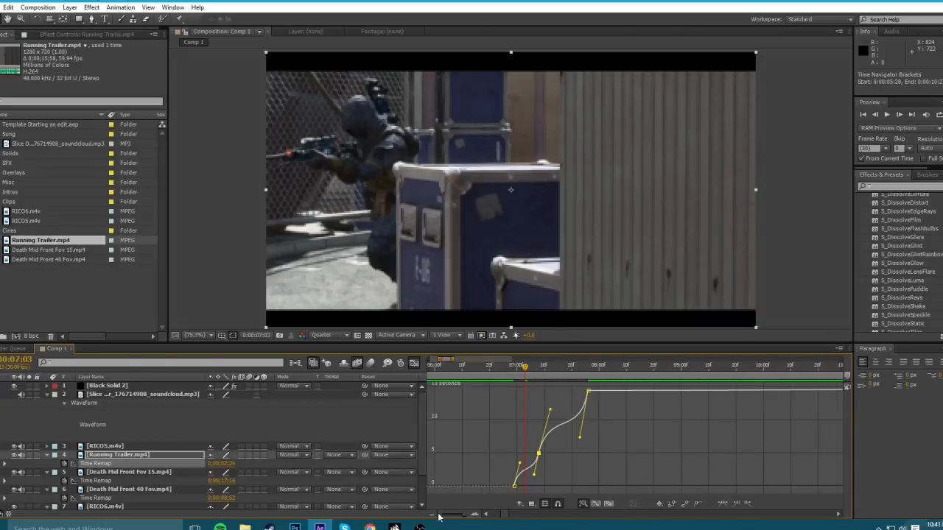
click(434, 514)
click(434, 513)
click(414, 363)
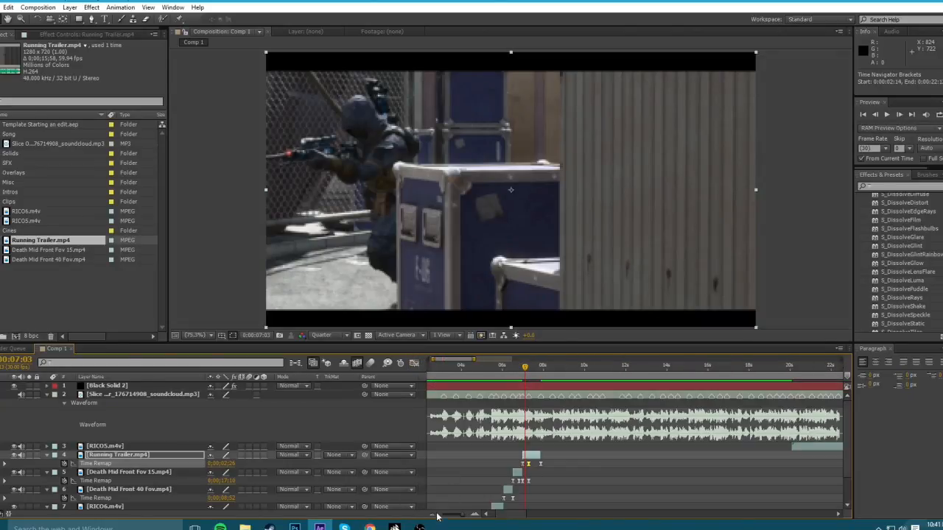
click(427, 365)
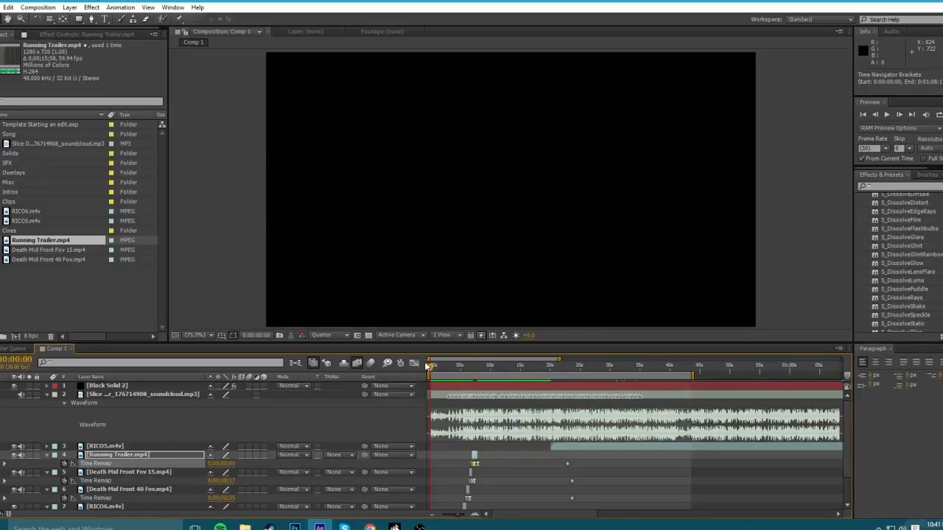
key(KP_0)
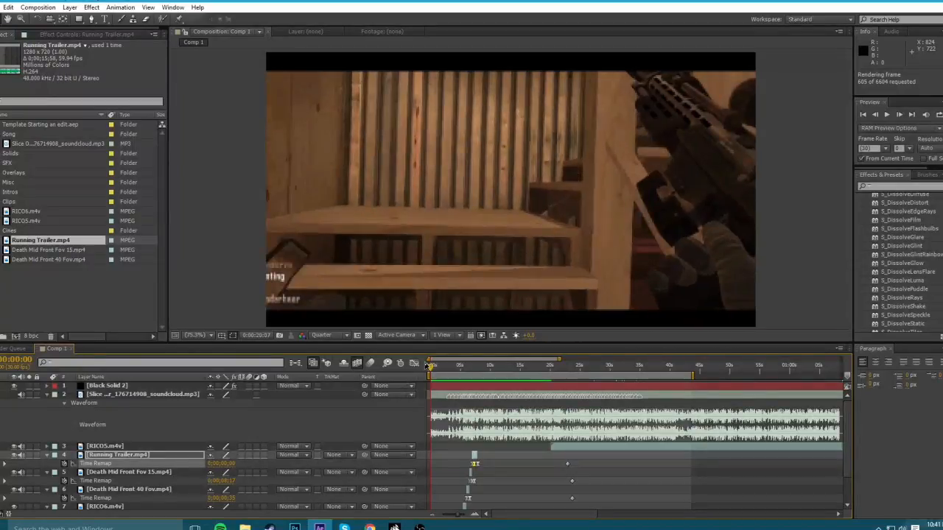
key(space)
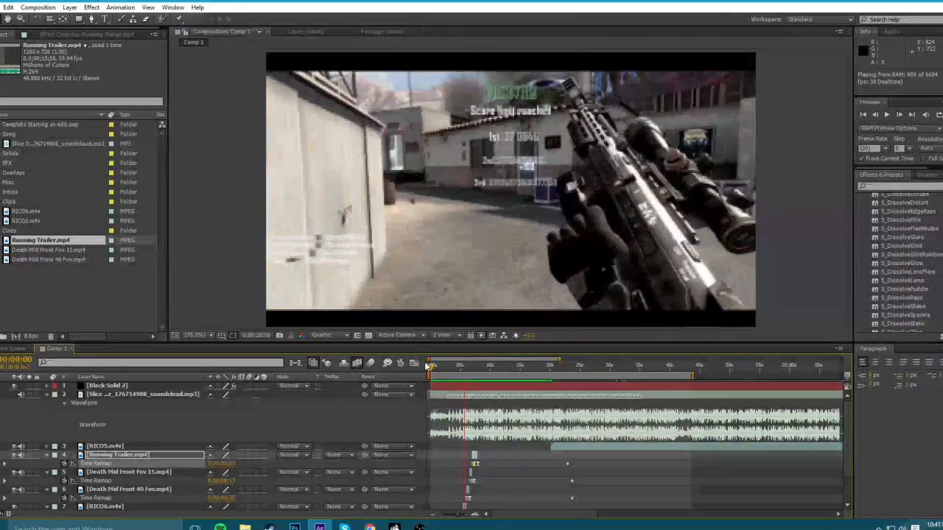
key(space)
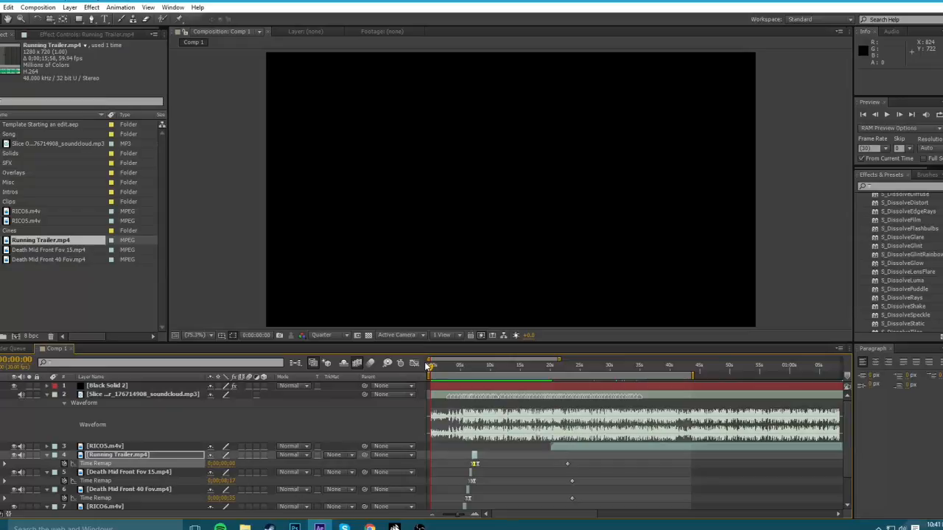
RAM preview the cinematics from 0:00:06:09 and scrub through the Running Trailer section up to 0:00:07:19.
key(KP_0)
click(468, 366)
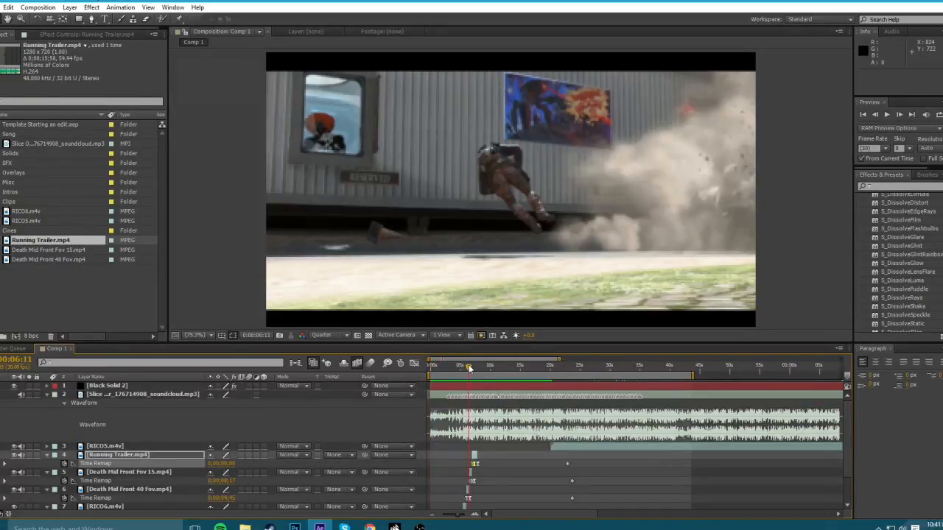
key(KP_0)
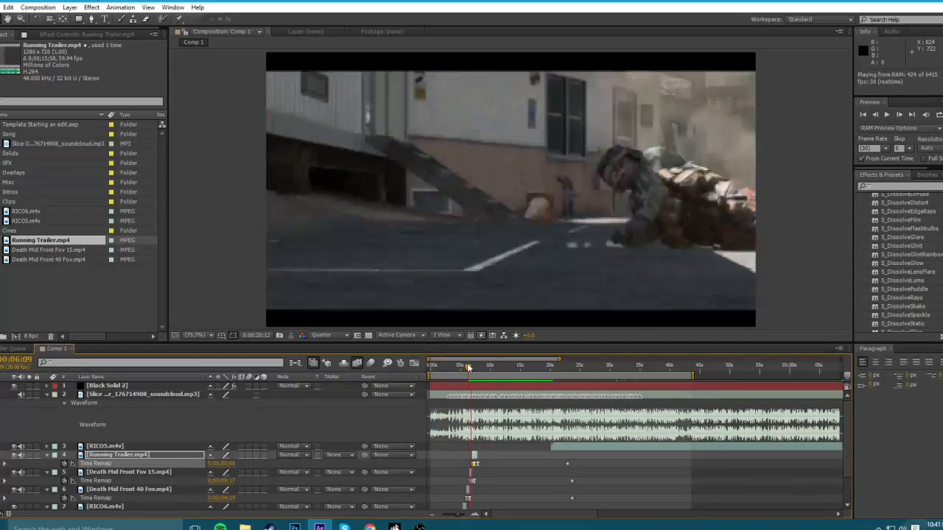
click(472, 376)
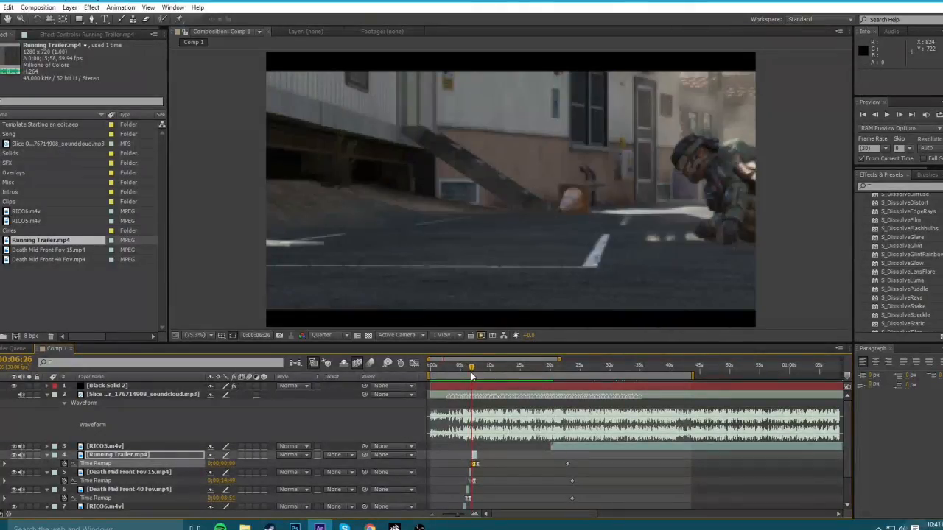
drag(472, 376, 477, 376)
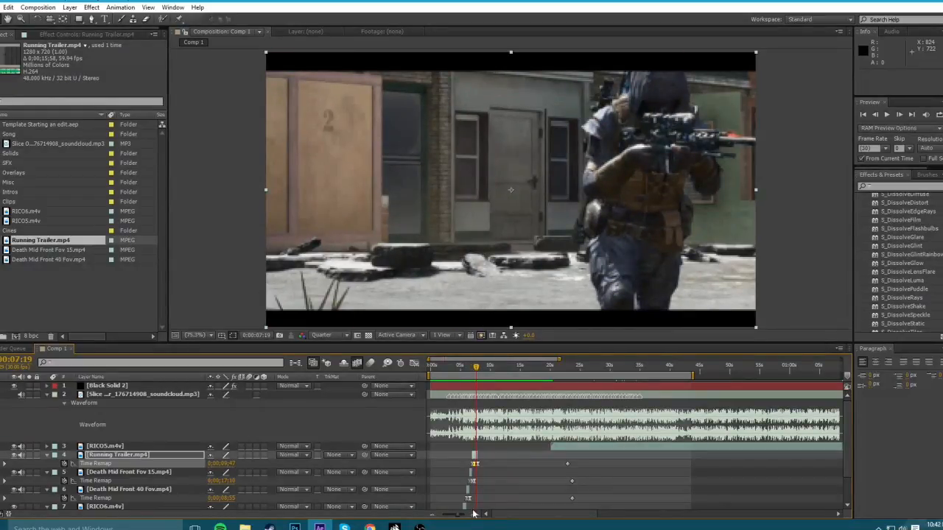
Try a near-vertical outgoing handle on the first Running Trailer.mp4 Time Remap keyframe and undo it.
drag(474, 514, 503, 514)
click(517, 466)
drag(526, 469, 495, 461)
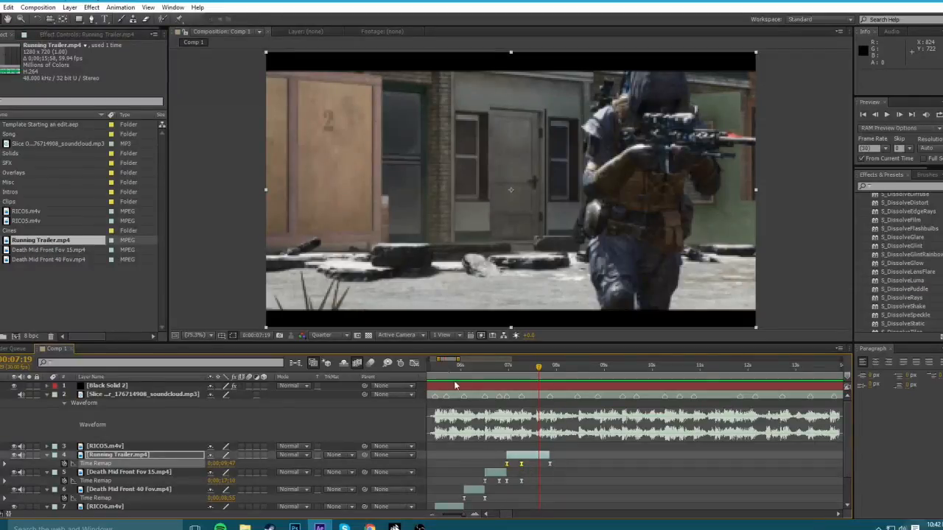
click(414, 363)
drag(477, 514, 503, 514)
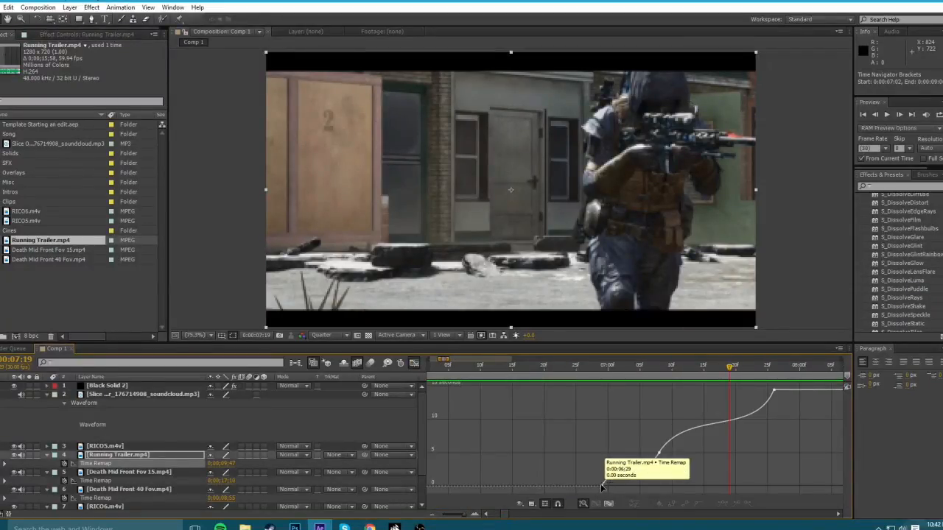
click(602, 486)
drag(615, 465, 567, 467)
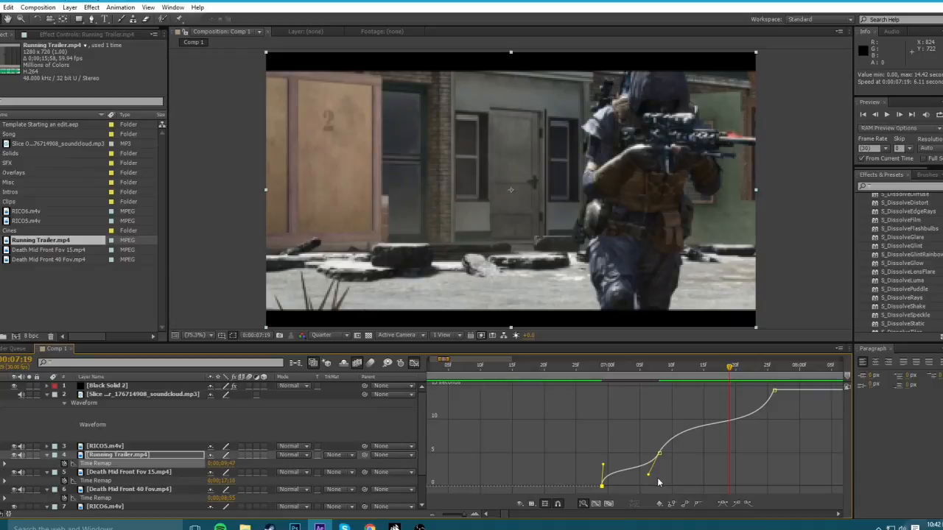
key(ctrl+z)
Compare a steeper and the original slope on the first Time Remap keyframe's handle, watching the frame at 0:00:07:02.
click(606, 366)
drag(611, 369, 620, 367)
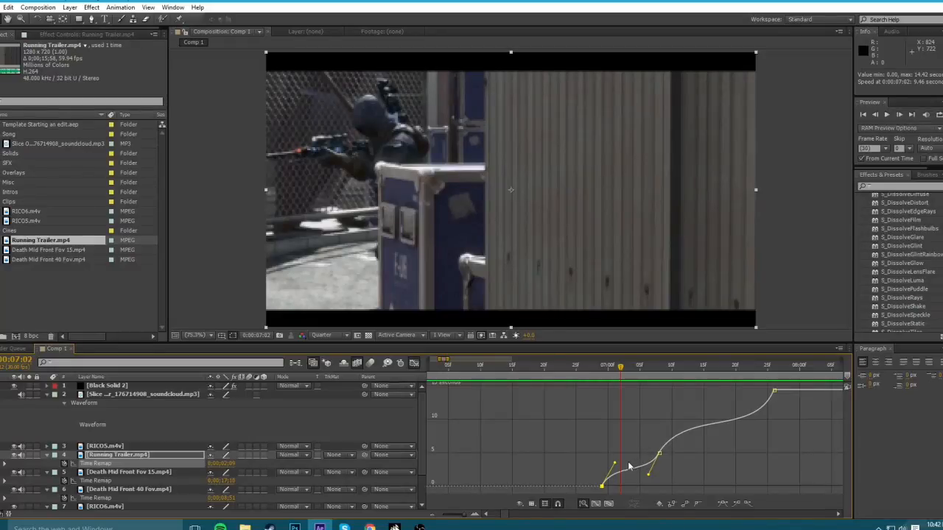
drag(611, 467, 578, 467)
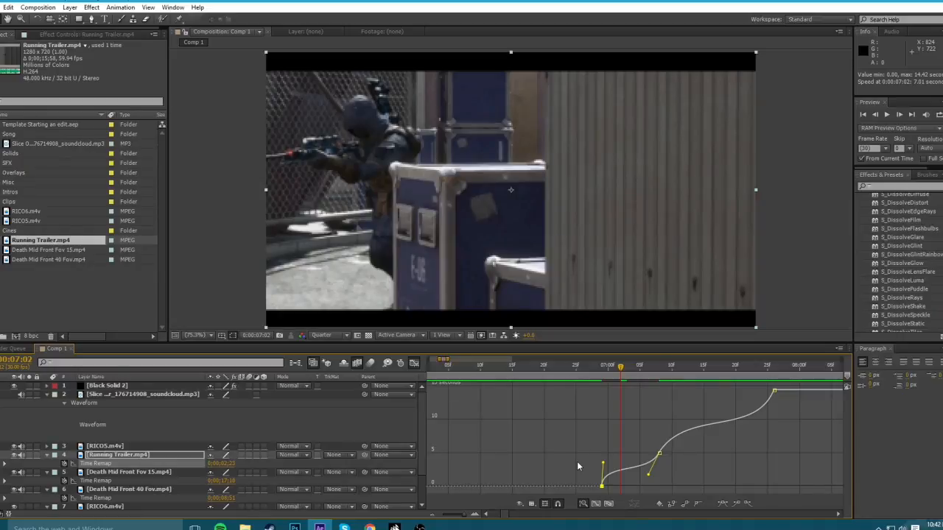
mouse_move(602, 463)
mouse_down()
mouse_move(616, 471)
mouse_move(616, 463)
mouse_up()
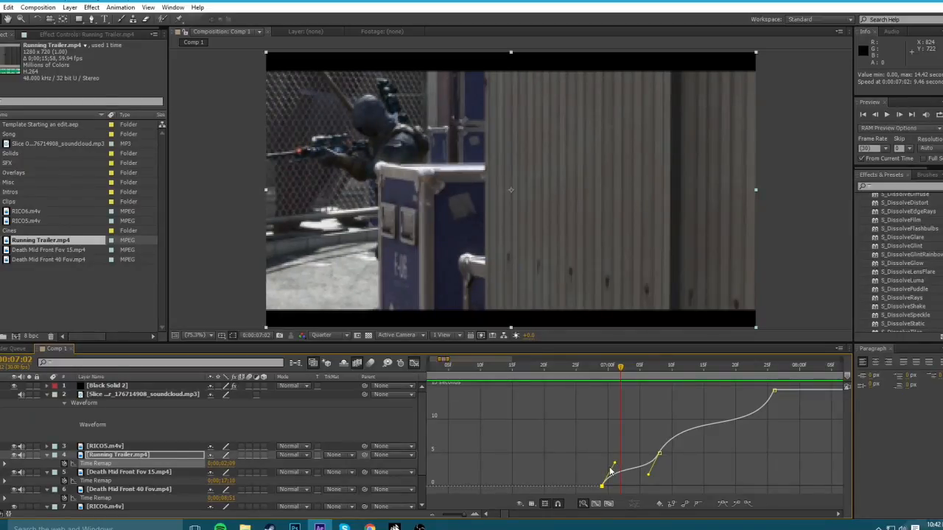
click(414, 364)
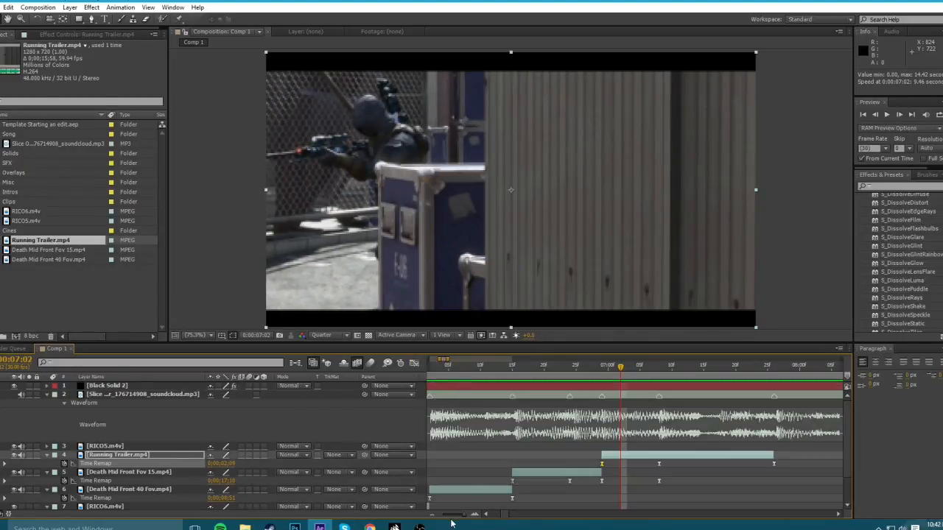
Move the RICO5.m4v layer's start to 0:00:07:26, directly after the end of the Running Trailer cinematic.
click(432, 513)
click(432, 514)
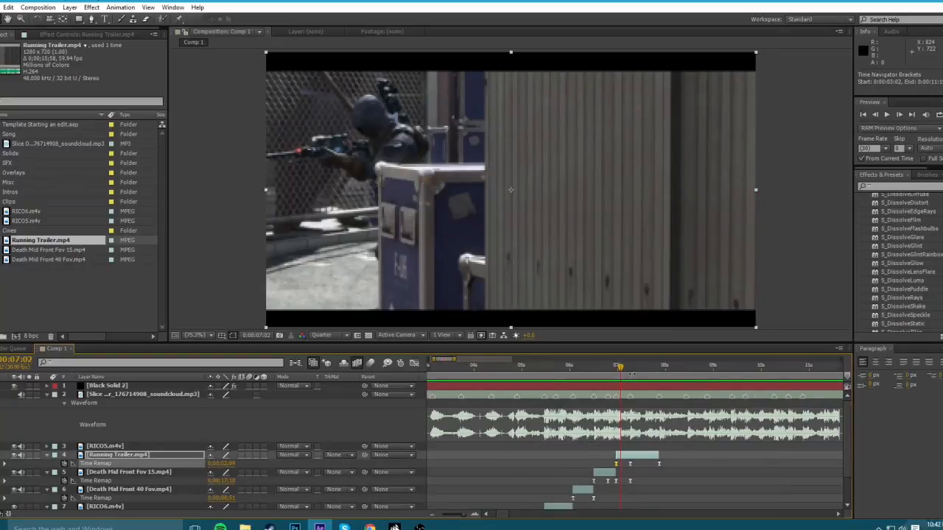
click(660, 372)
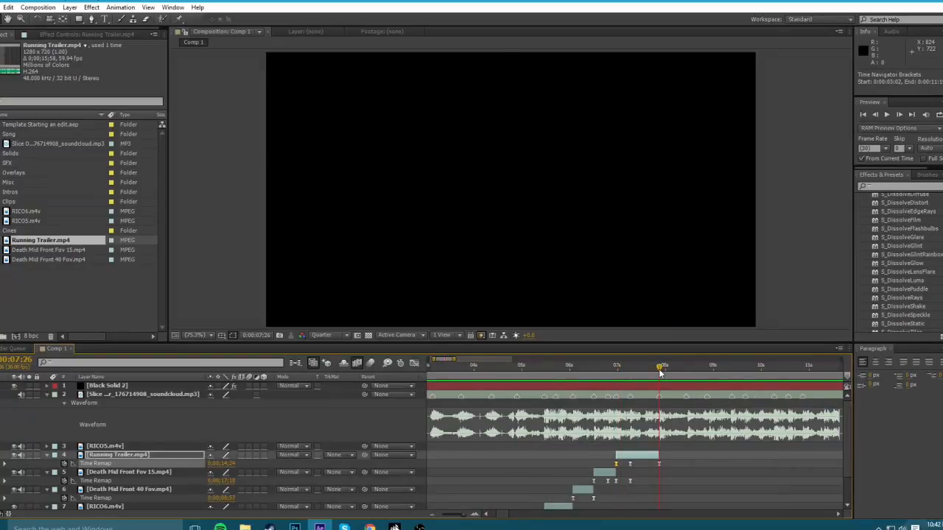
click(432, 515)
click(431, 515)
click(431, 515)
drag(501, 515, 514, 515)
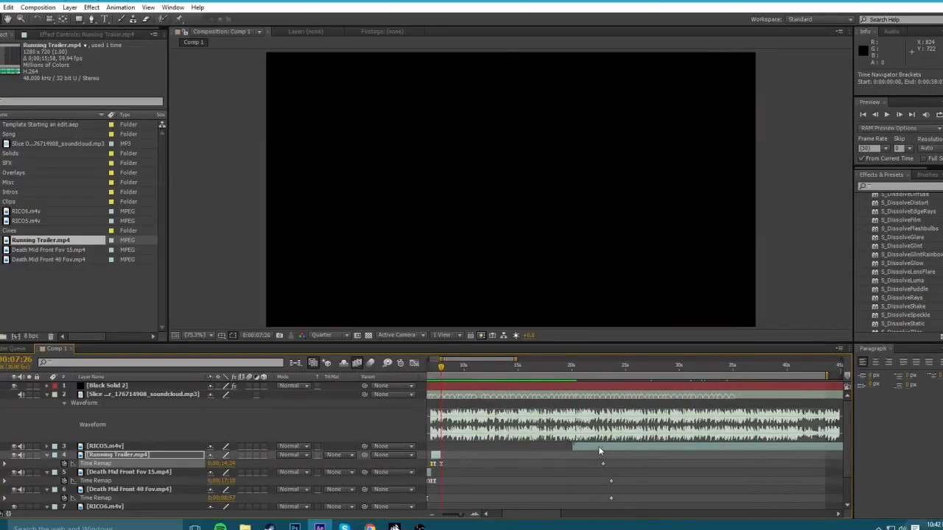
drag(599, 451, 532, 456)
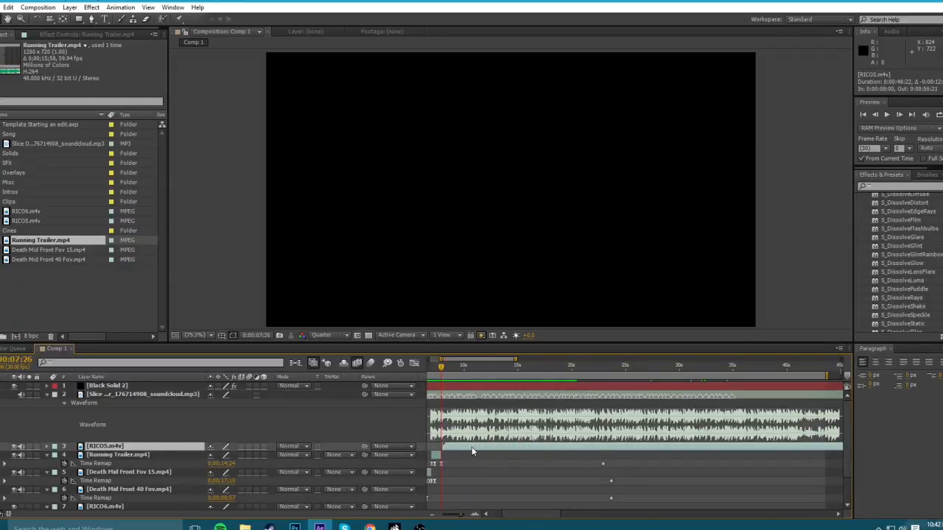
drag(471, 446, 469, 446)
Set the RICO5.m4v layer's scale to 69% so the gameplay fits the frame.
key(s)
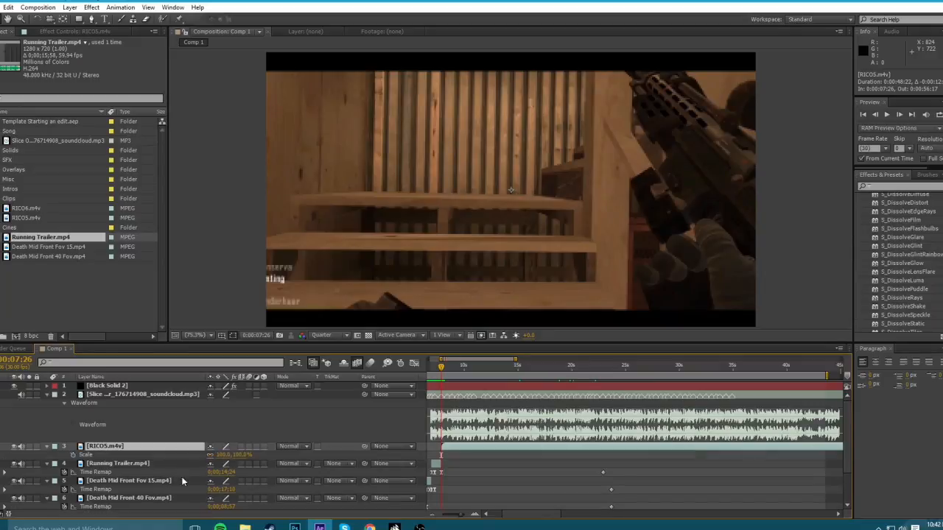
click(224, 454)
text(69)
key(Return)
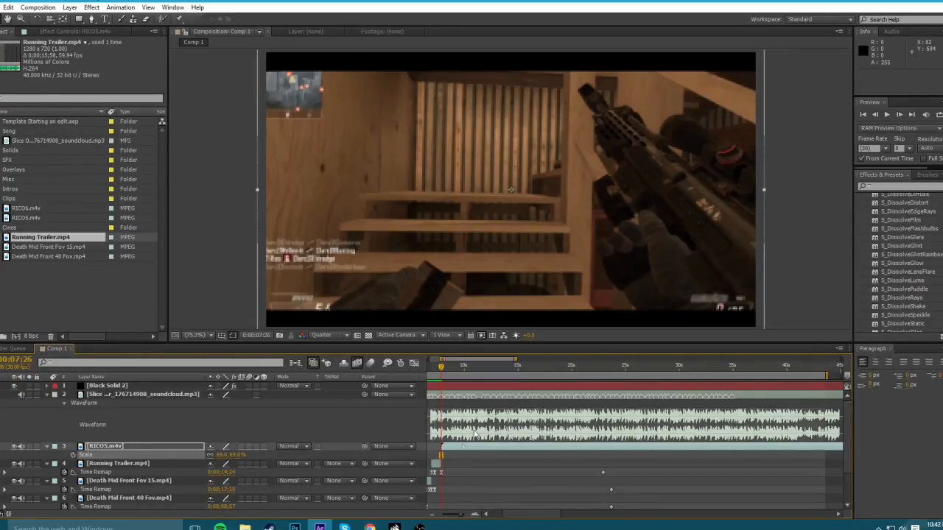
Enable Time Remap on the RICO5.m4v layer and listen to the song from 0:00:07:26.
key(ctrl+alt+t)
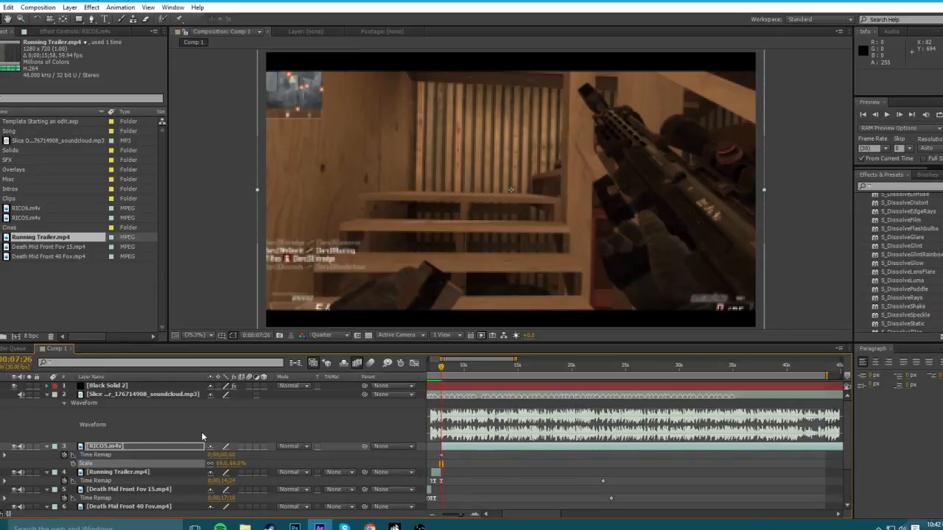
click(478, 514)
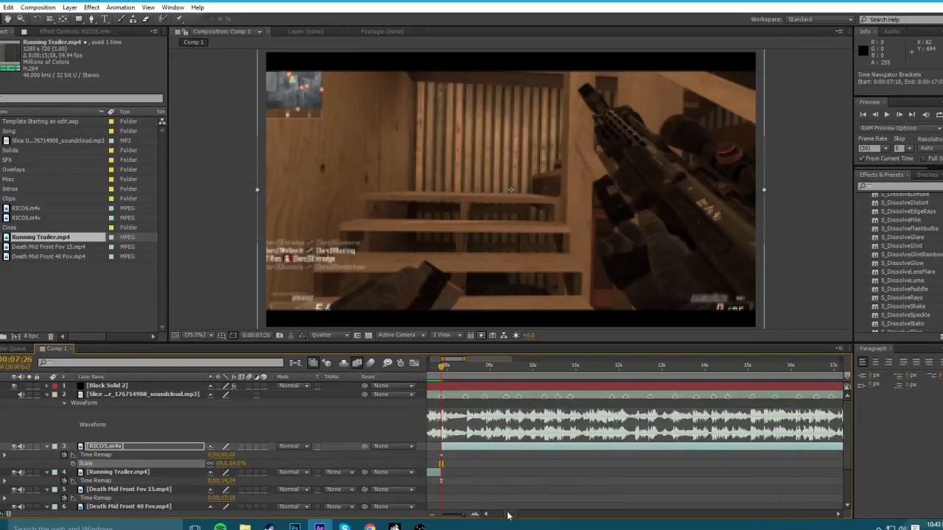
drag(514, 514, 510, 514)
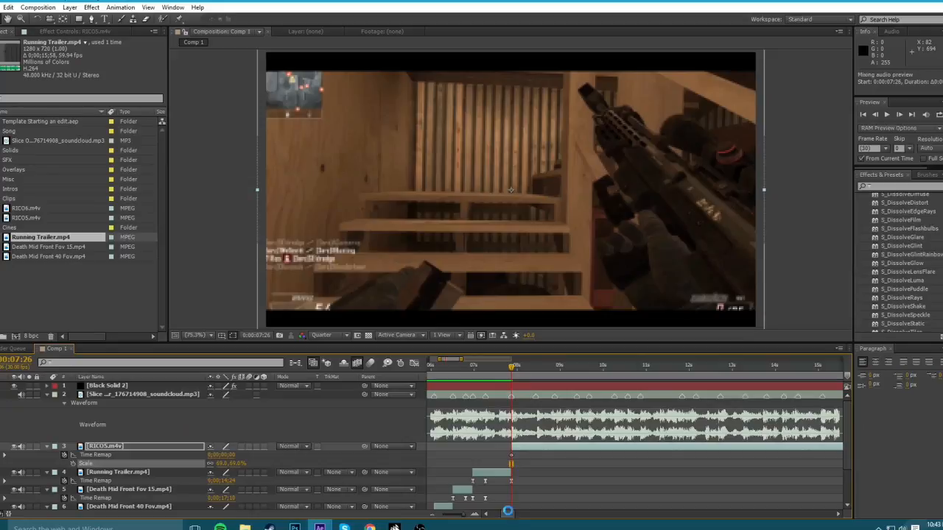
key(KP_Decimal)
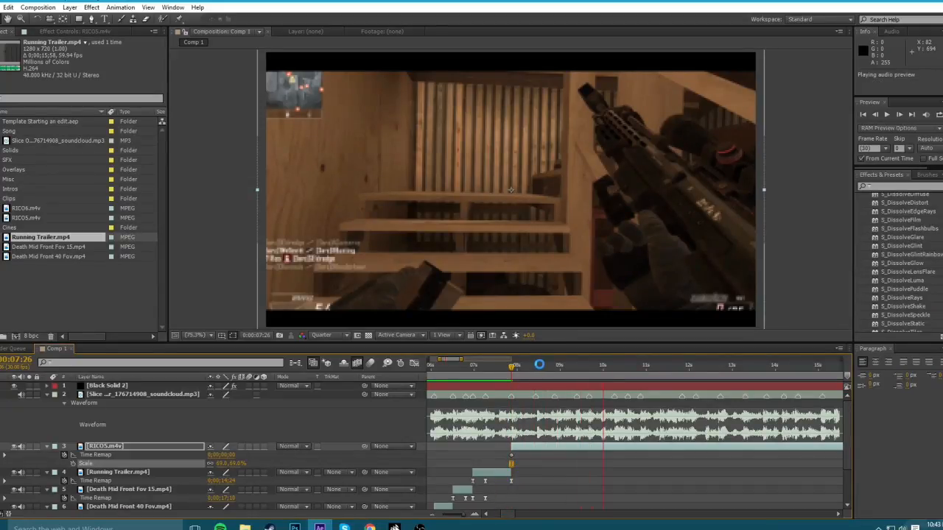
key(space)
Mute the audio of all gameplay and cinematic clip layers so that only the song is audible.
click(22, 446)
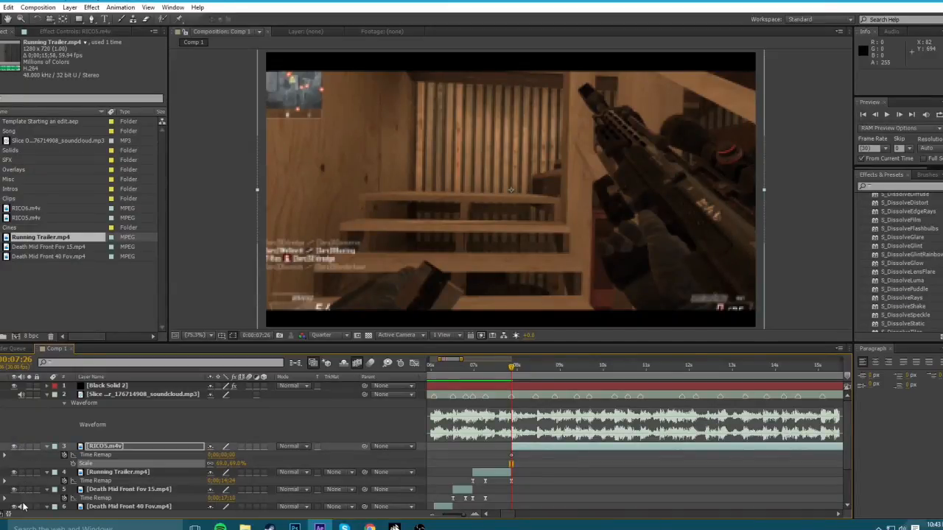
scroll(52, 490, down, 3)
scroll(36, 492, down, 3)
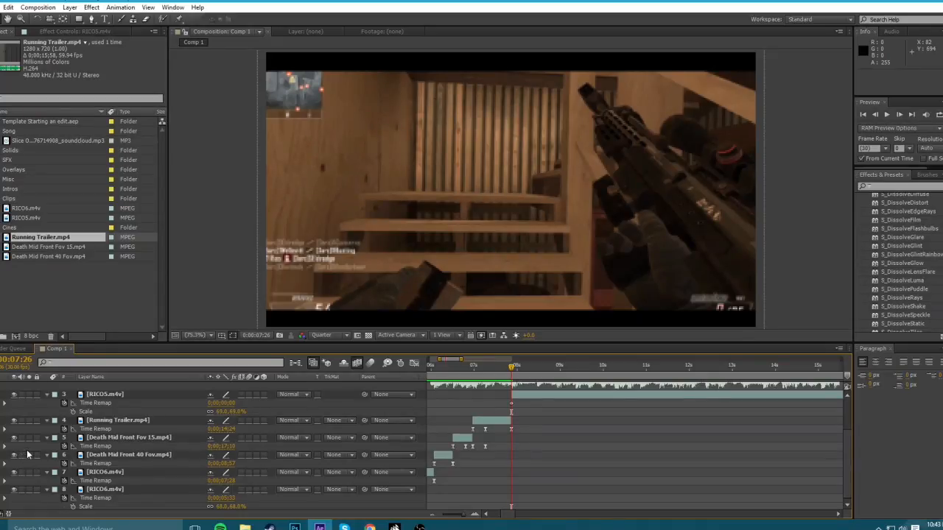
scroll(27, 455, up, 6)
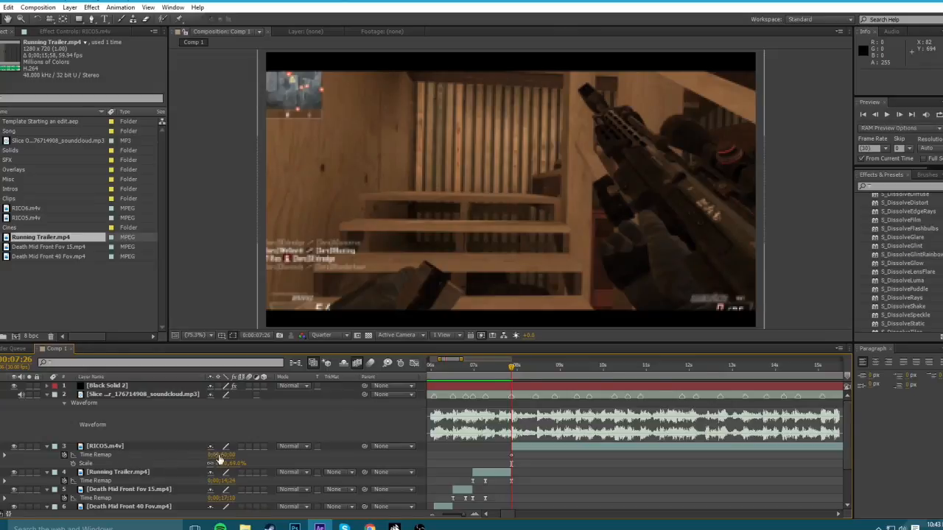
Set the RICO5.m4v layer's first Time Remap keyframe at 0:00:07:26 to 0:00:09:19 and preview the song from there.
drag(215, 456, 317, 461)
drag(230, 456, 294, 457)
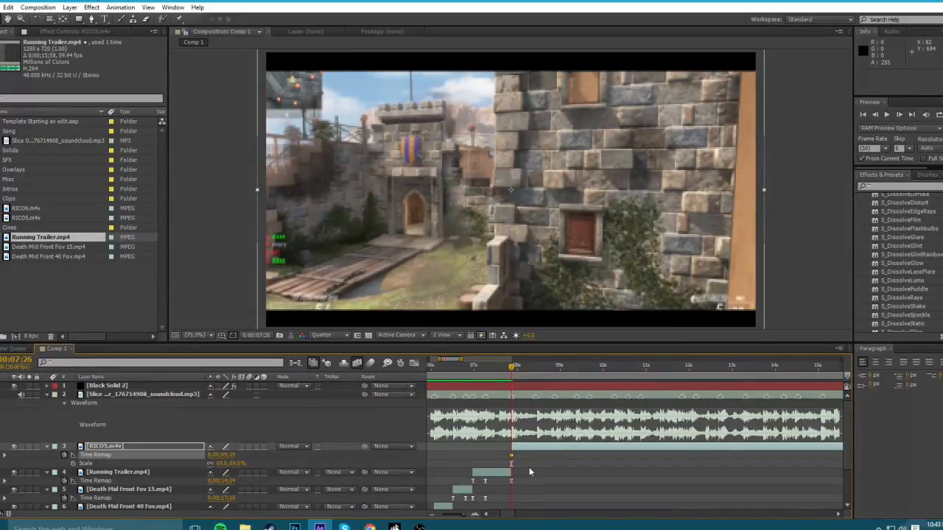
click(475, 514)
click(474, 514)
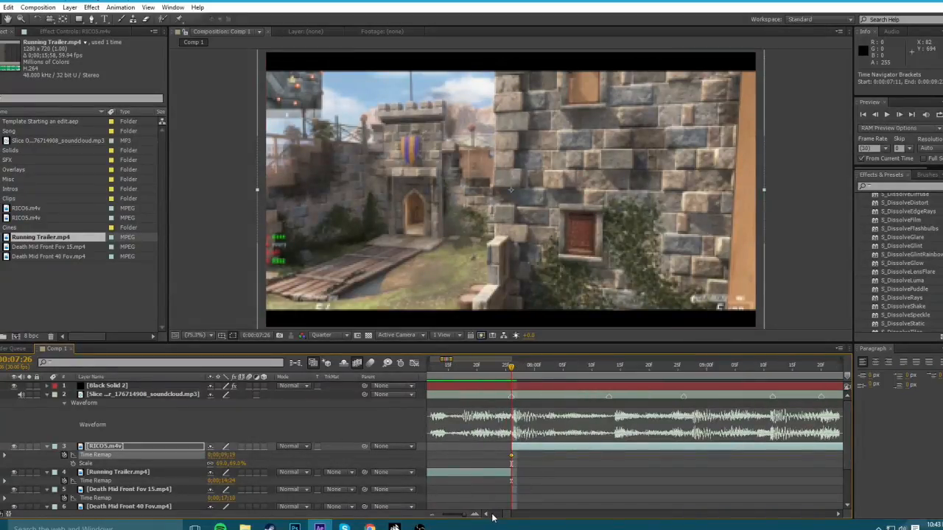
click(431, 515)
click(432, 514)
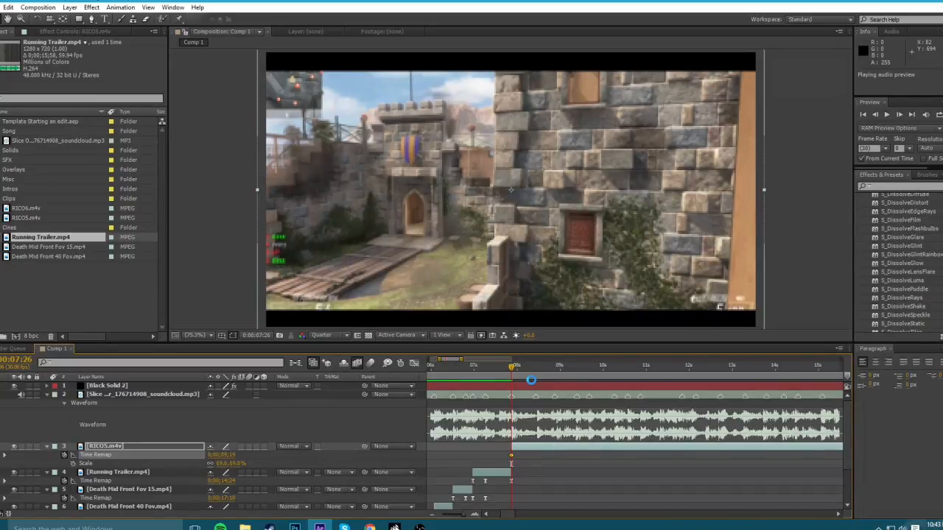
Add RICO5.m4v Time Remap keyframes at 0:00:08:14 with value 0:00:10:18 and at 0:00:08:27 on the gunshot with value 0:00:11:33.
click(538, 373)
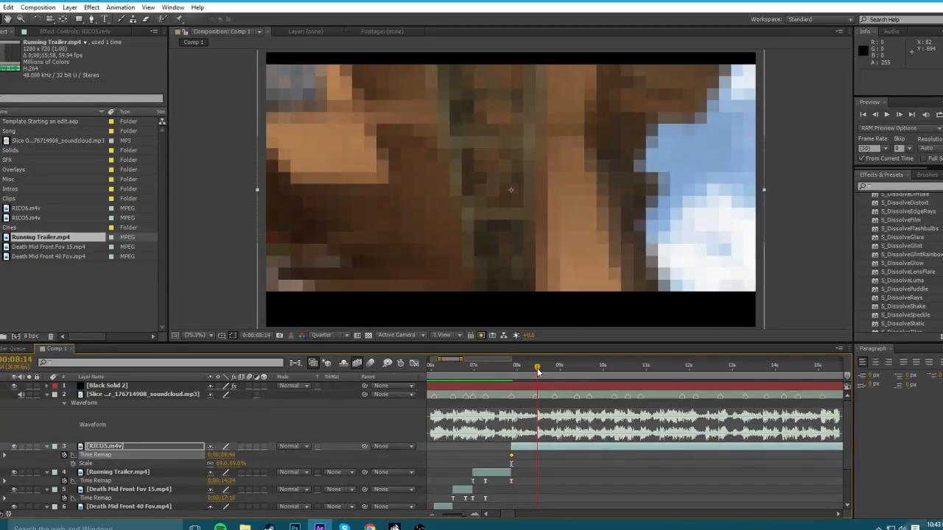
drag(230, 457, 239, 462)
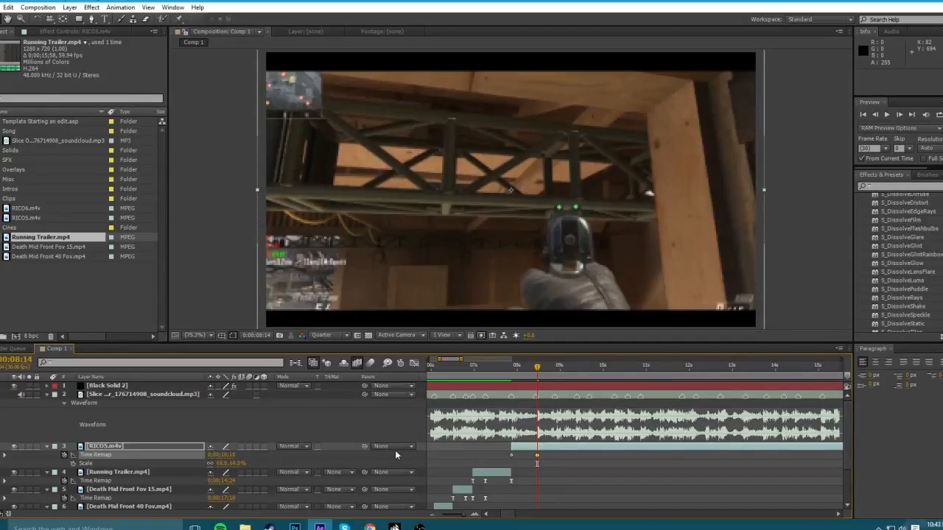
click(557, 371)
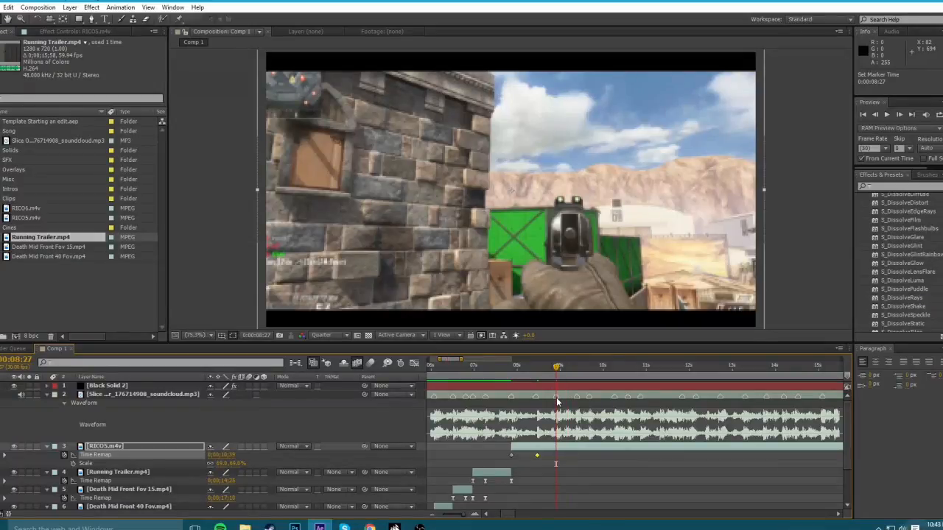
drag(230, 455, 243, 455)
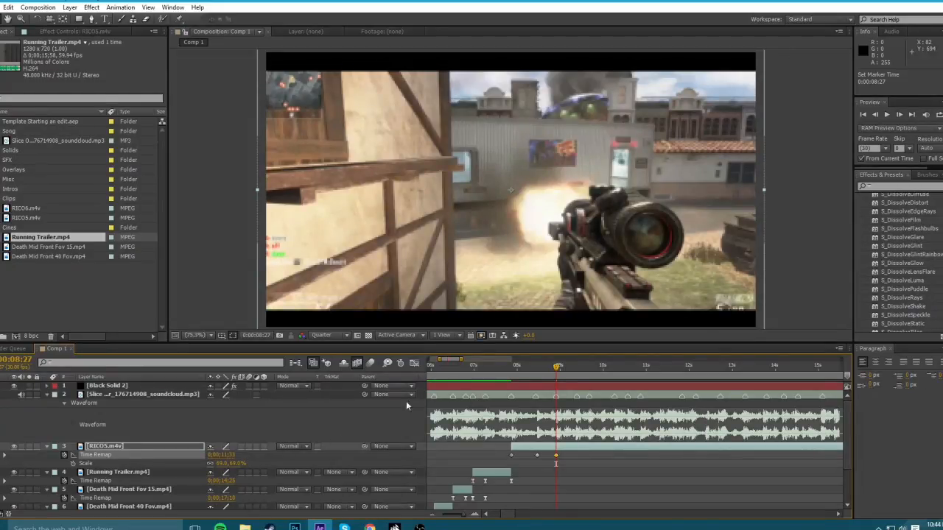
click(227, 454)
click(249, 455)
drag(229, 455, 228, 455)
Split the RICO5.m4v layer at 0:00:08:27 and set the second part's Time Remap there to the Final Killcam shot at 0:00:41:11.
click(338, 446)
key(ctrl+d)
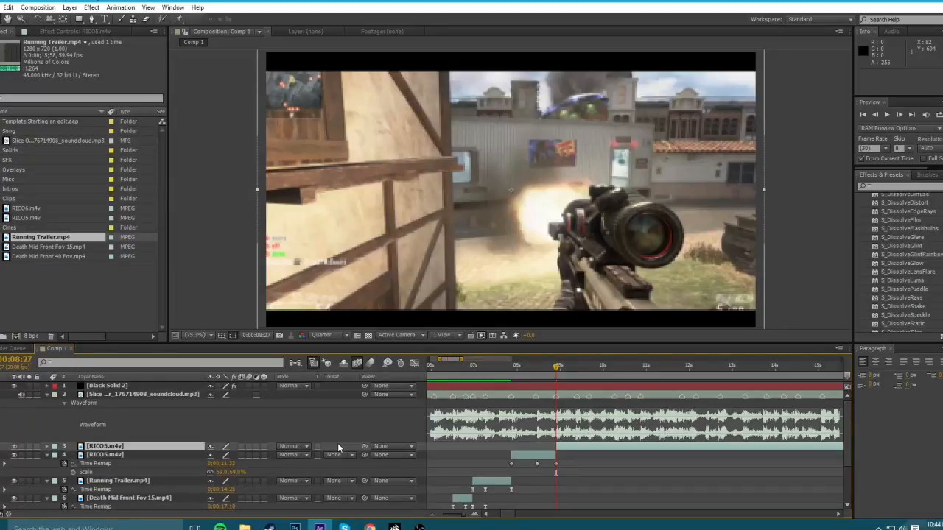
key(u)
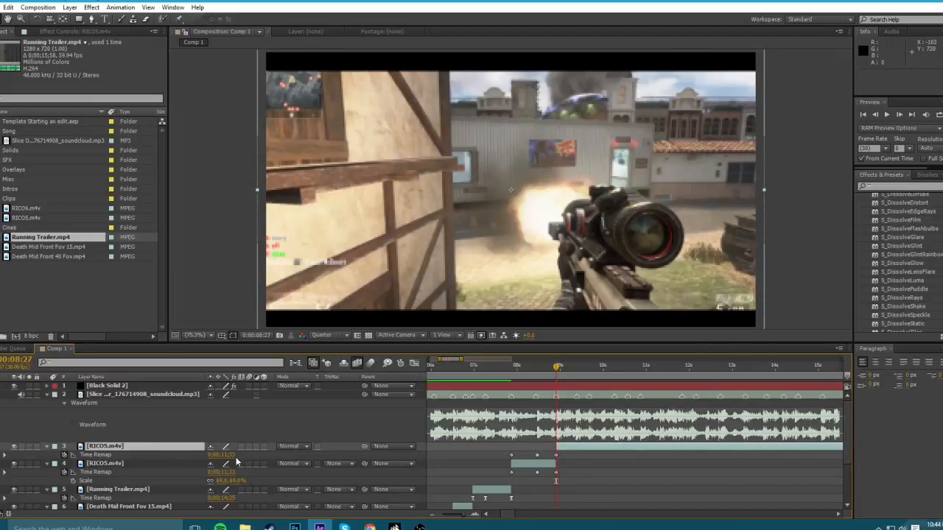
drag(229, 457, 393, 454)
drag(452, 456, 512, 459)
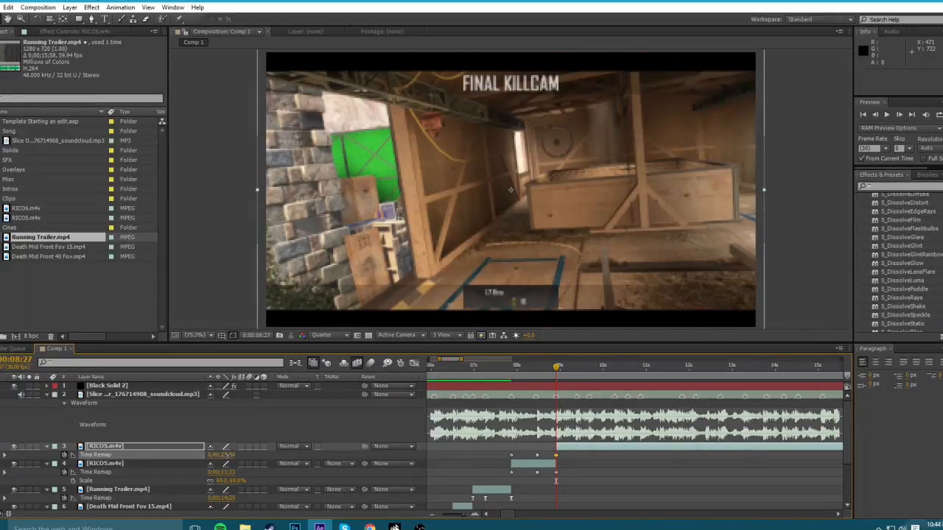
drag(227, 455, 314, 450)
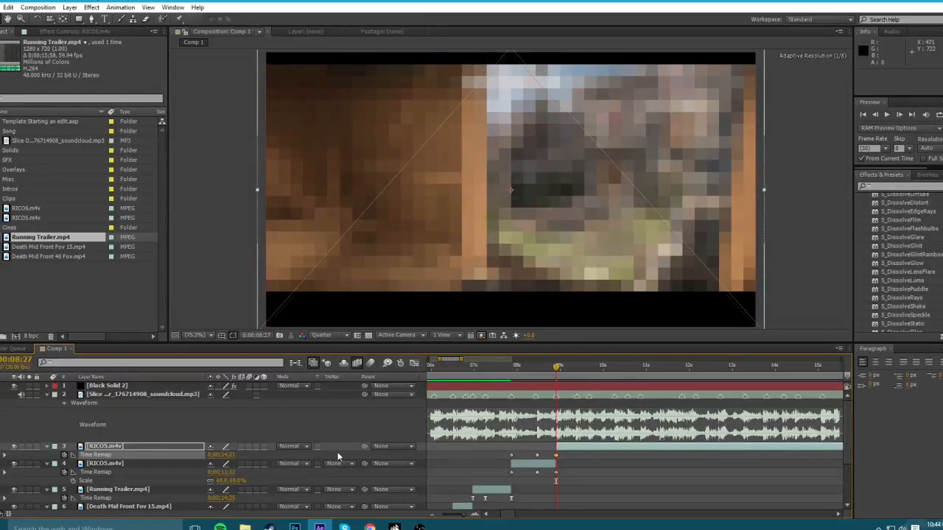
drag(227, 449, 283, 467)
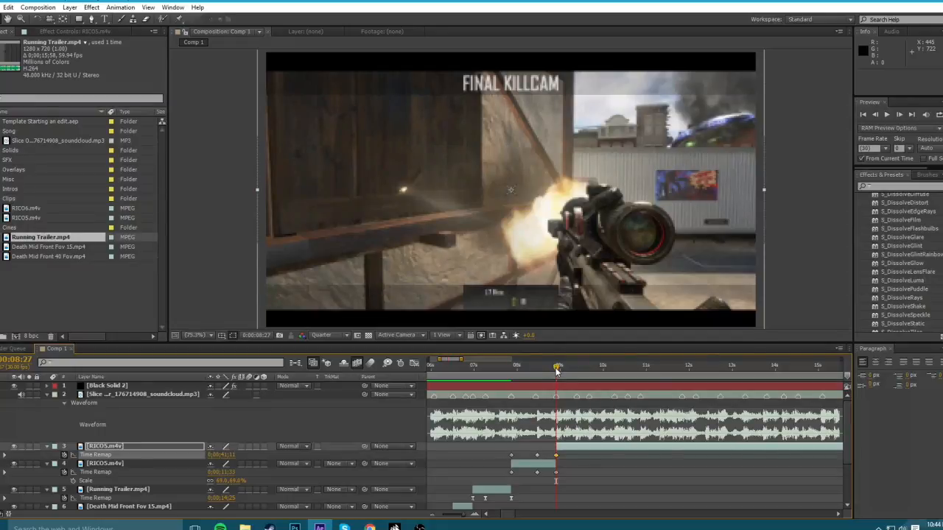
Try a slightly later Time Remap value of 0:00:41:23 for the killcam part at 0:00:08:27 and undo it.
drag(556, 371, 556, 371)
drag(227, 455, 232, 455)
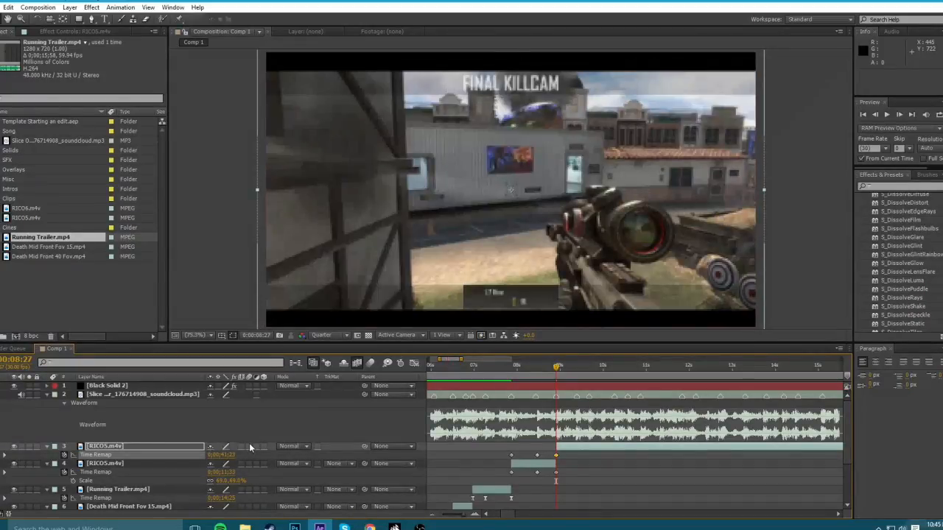
key(ctrl+z)
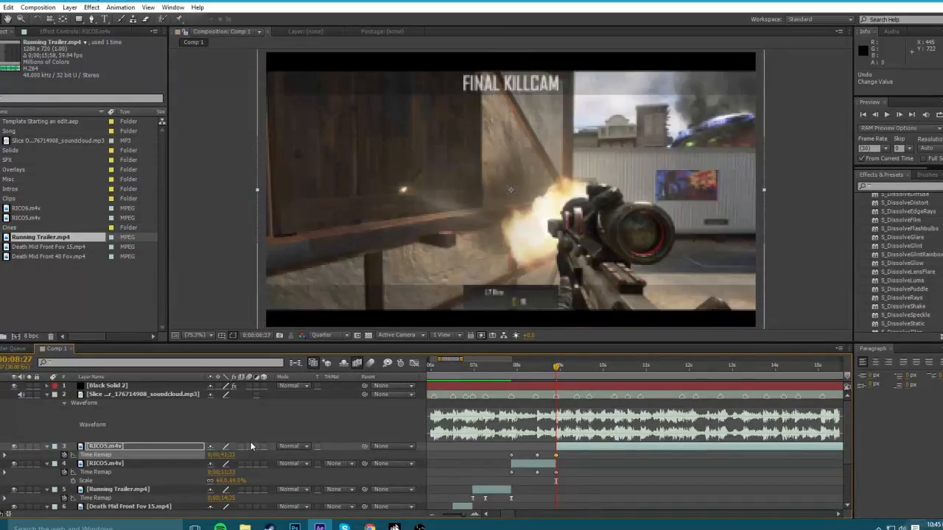
Add a Time Remap keyframe at 0:00:09:11 on the killcam part, advancing the footage past the shot to the raised rifle.
click(574, 372)
drag(575, 374, 576, 372)
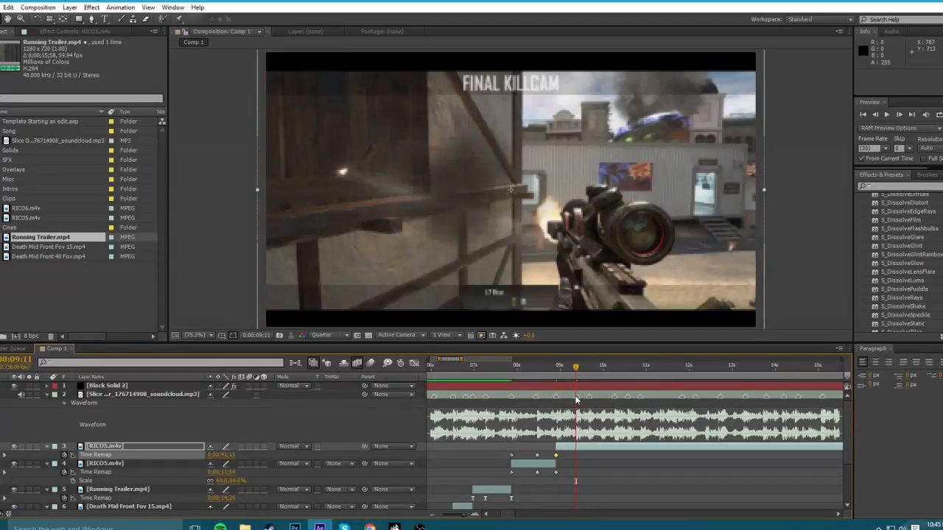
key(KP_Multiply)
click(561, 365)
click(576, 369)
drag(221, 454, 246, 450)
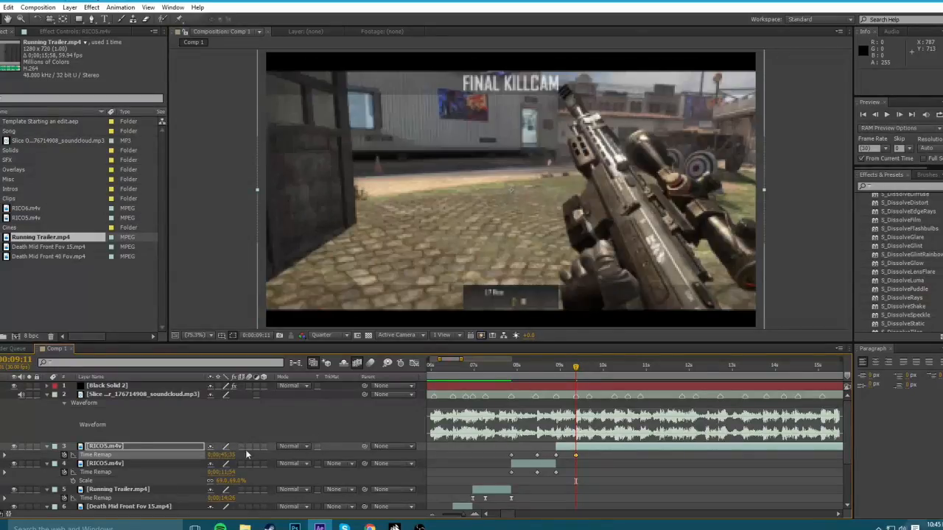
Add another later-footage Time Remap keyframe at 0:00:09:20 on the killcam part, then split the layer there and delete the remainder.
click(589, 371)
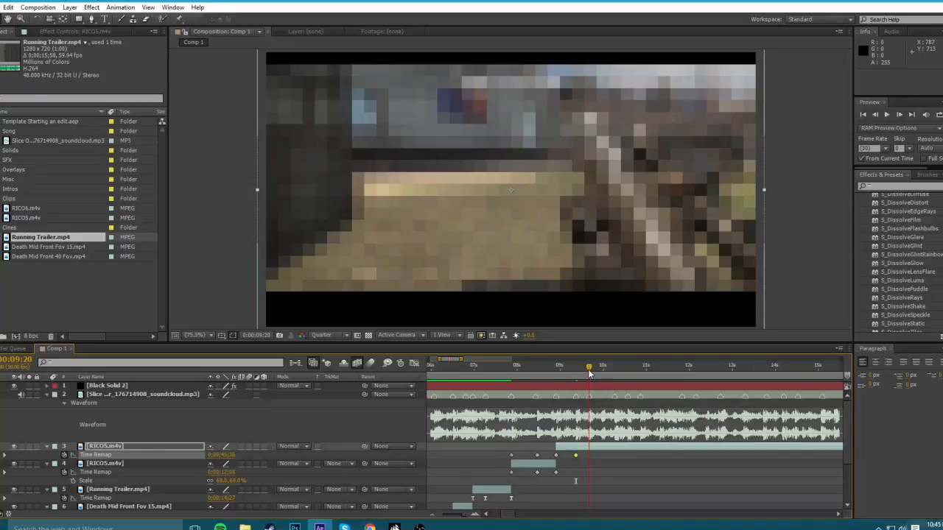
drag(226, 455, 264, 453)
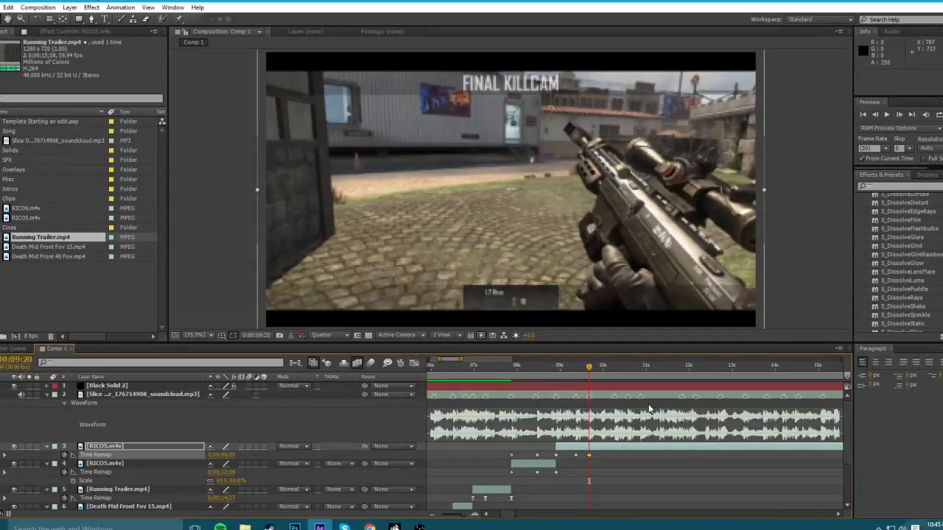
key(ctrl+shift+d)
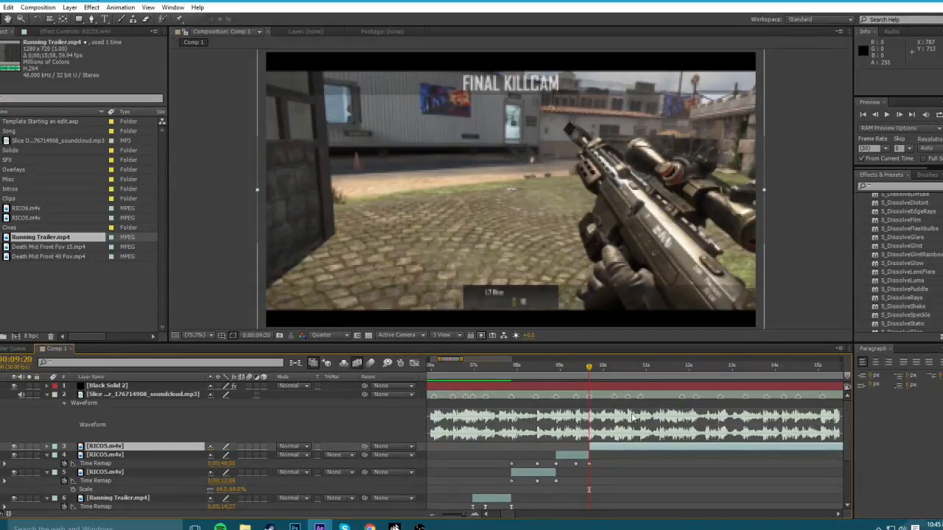
key(Delete)
Apply Easy Ease to the three Time Remap keyframes of the first RICO5.m4v part and display their value graph.
drag(577, 474, 489, 475)
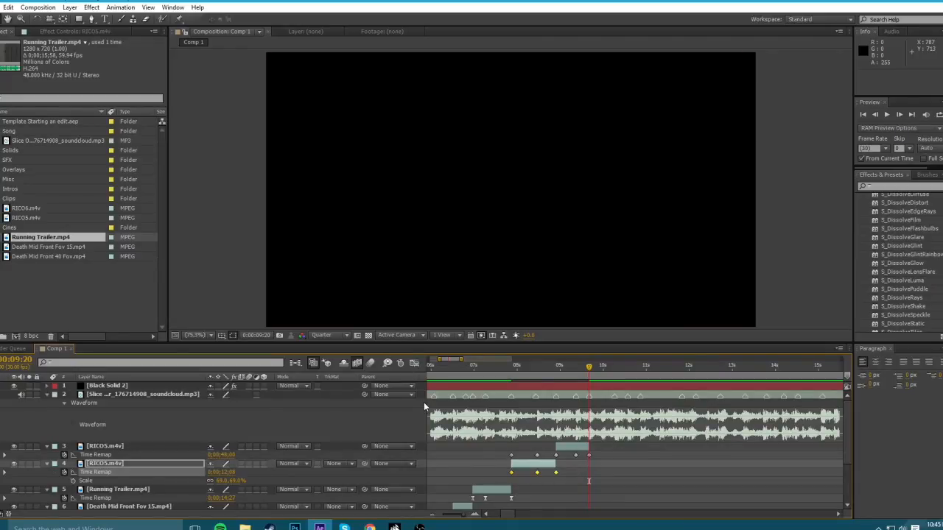
key(F9)
click(414, 362)
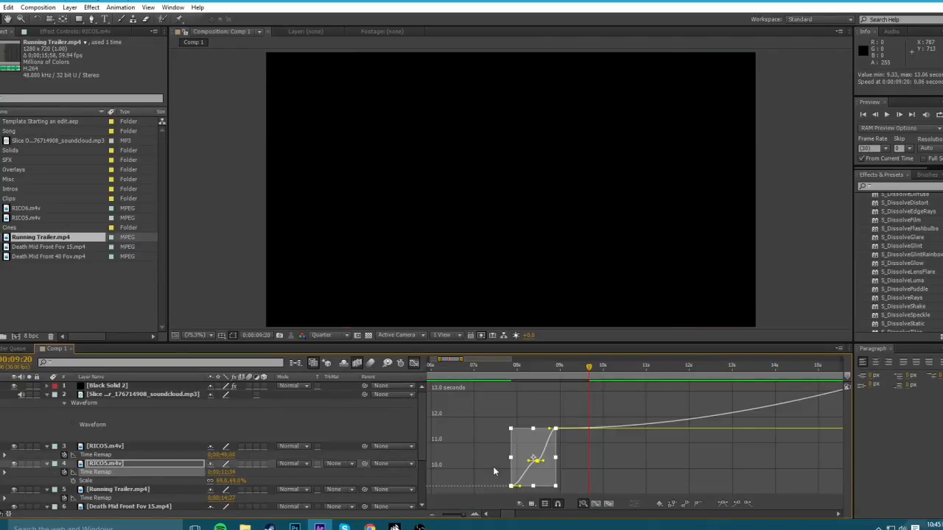
Steepen the Time Remap curve handles at the first RICO5.m4v part's three keyframes, making it fast at each beat and slower between.
click(487, 446)
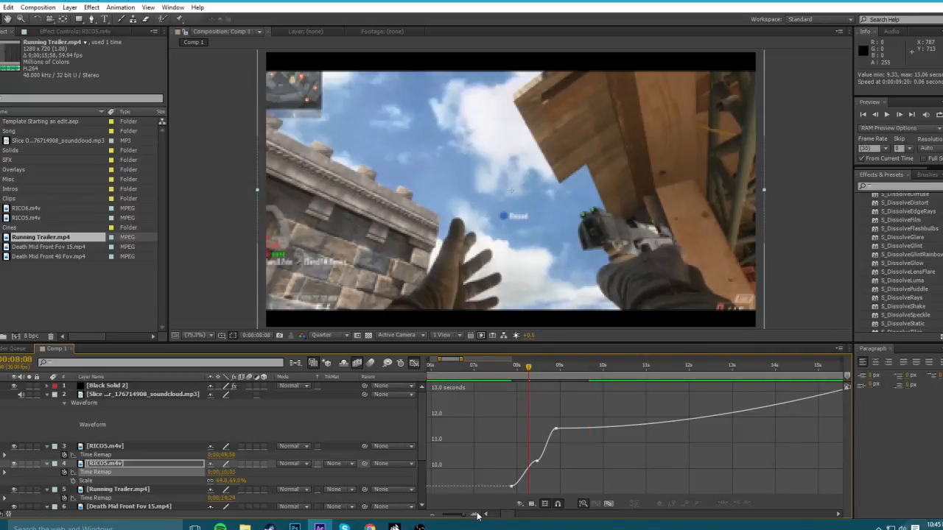
click(471, 513)
click(460, 487)
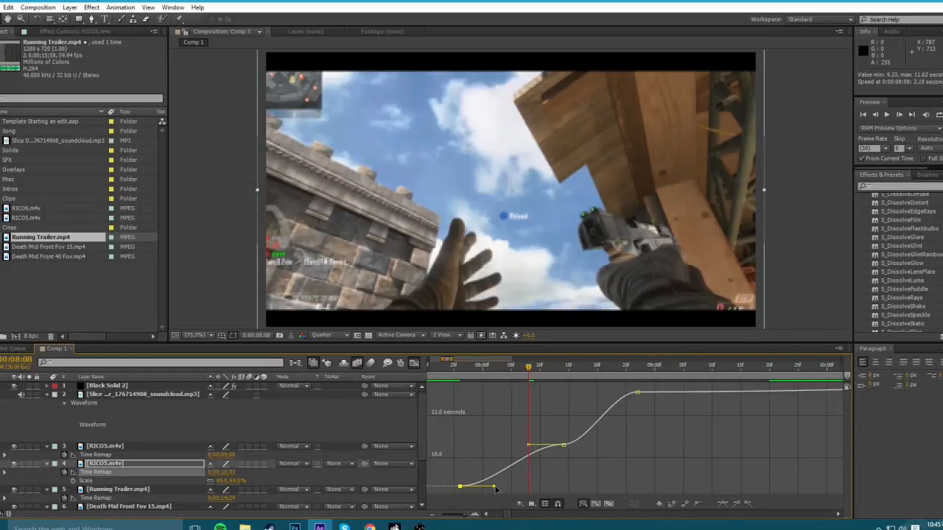
click(568, 366)
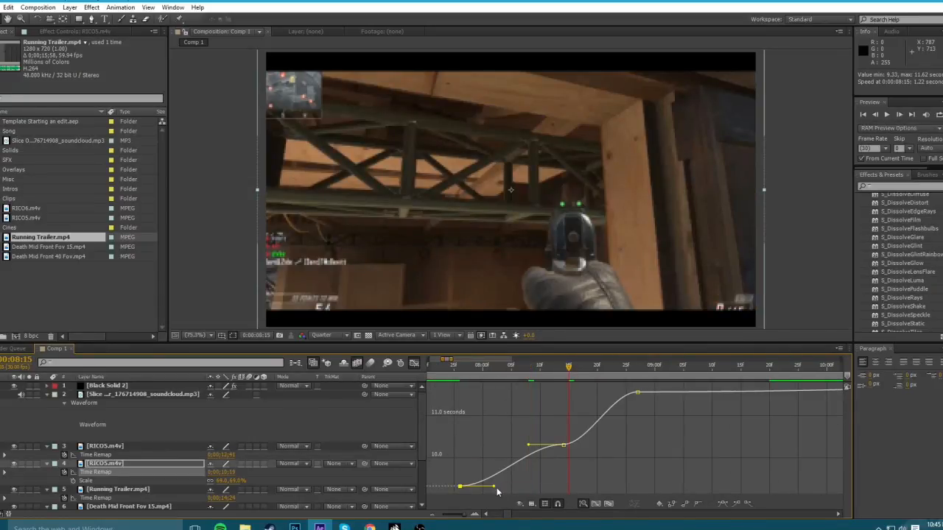
drag(496, 488, 549, 471)
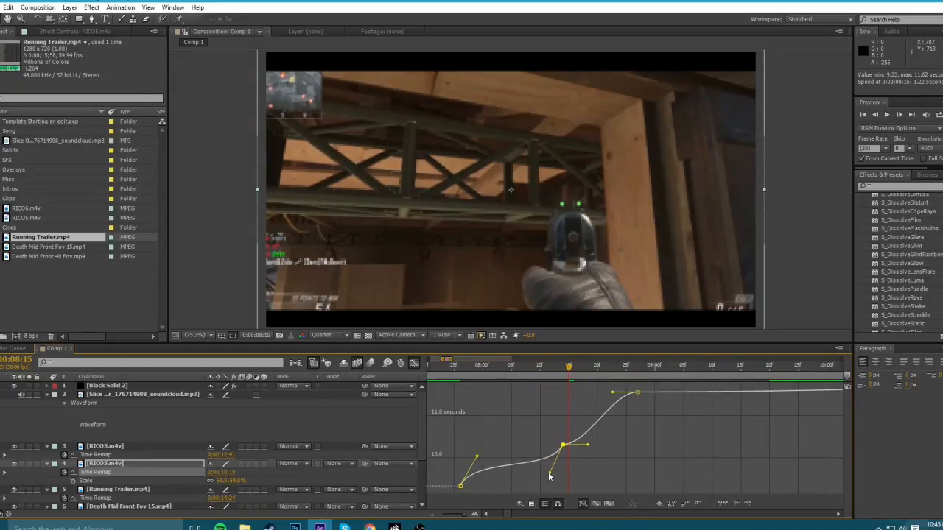
drag(480, 458, 476, 458)
drag(550, 472, 616, 416)
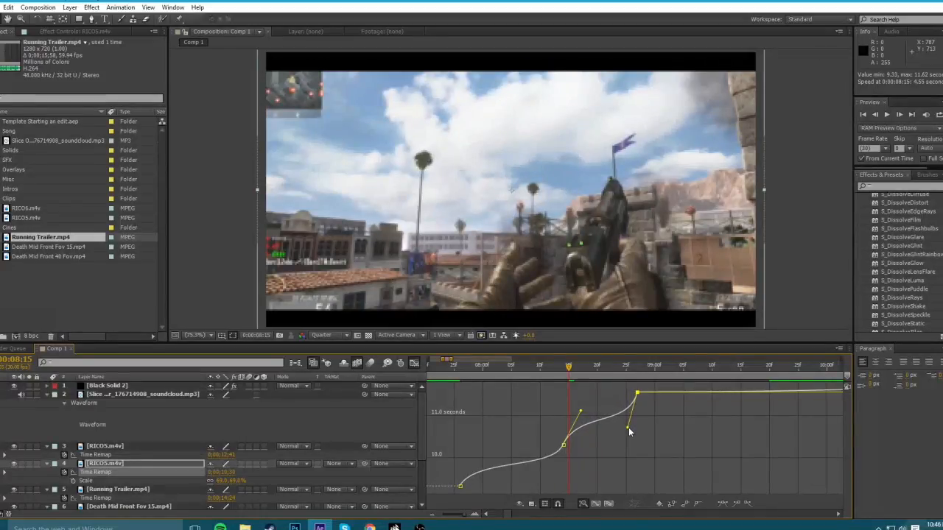
Fine-tune the outgoing handle of the middle Time Remap keyframe to a slightly steeper slope, checking the frame at 0:00:08:15.
click(580, 417)
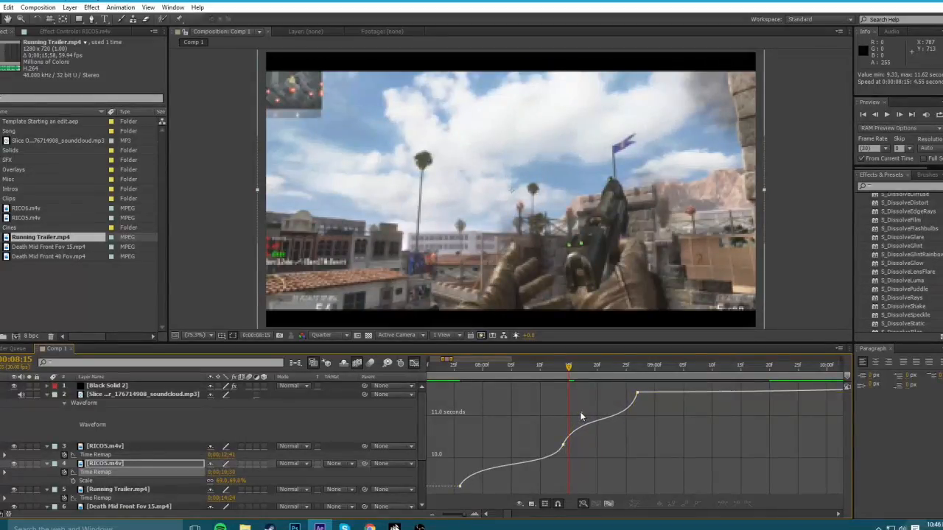
click(562, 446)
drag(578, 414, 580, 411)
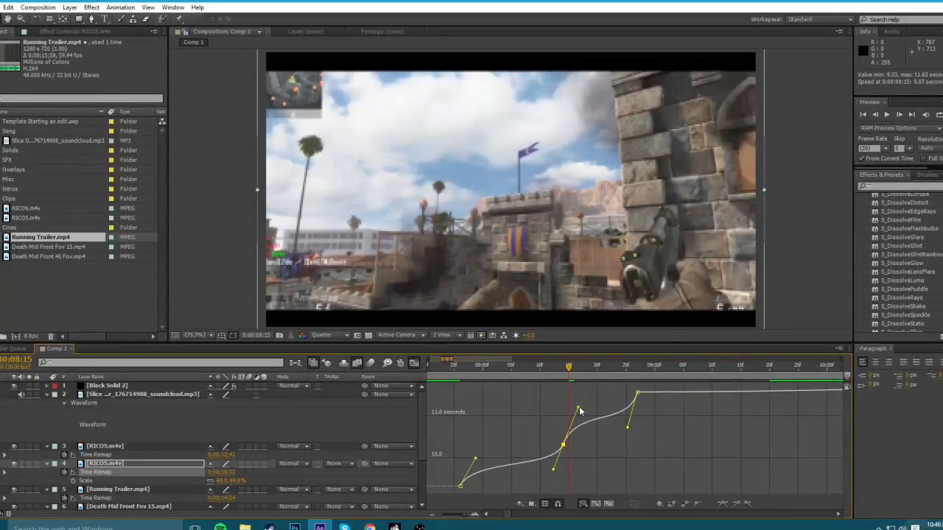
Apply Easy Ease to the three Time Remap keyframes of the killcam RICO5.m4v part and display their value graph.
click(414, 363)
drag(793, 461, 611, 448)
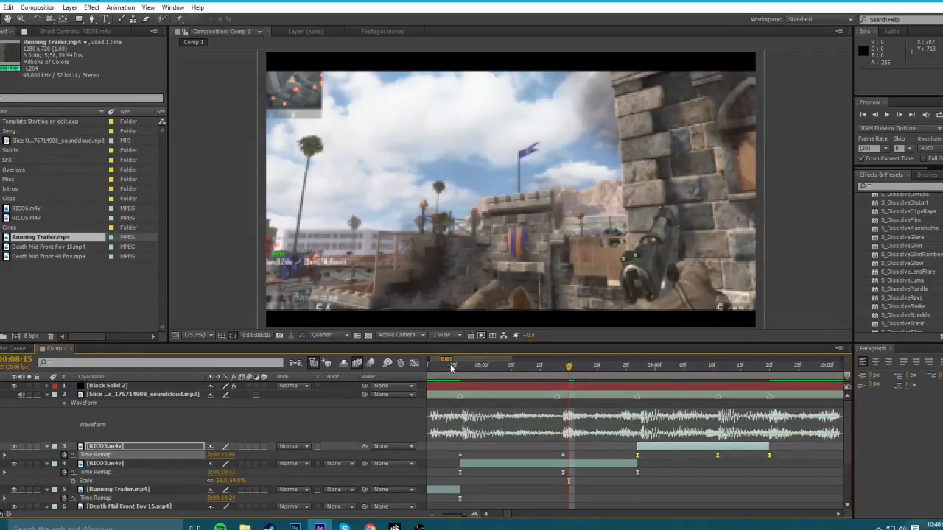
click(414, 363)
click(649, 444)
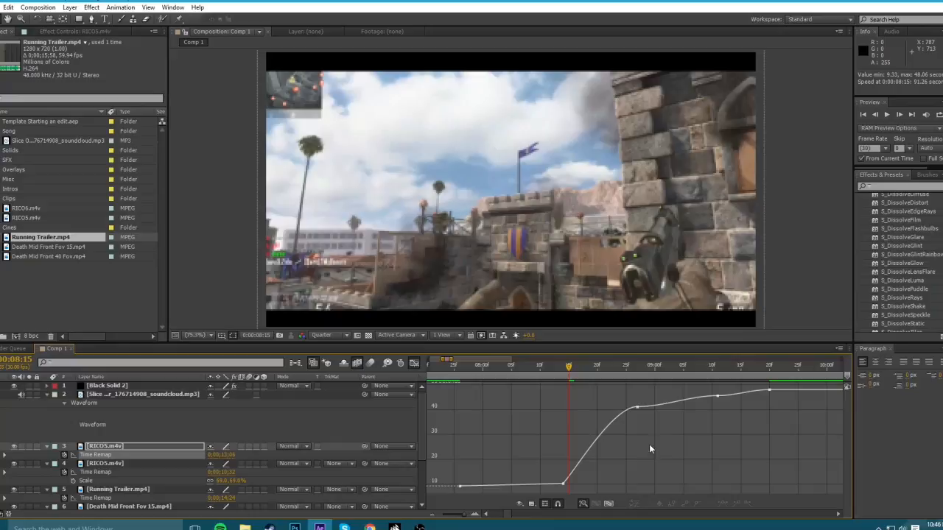
click(638, 407)
click(435, 515)
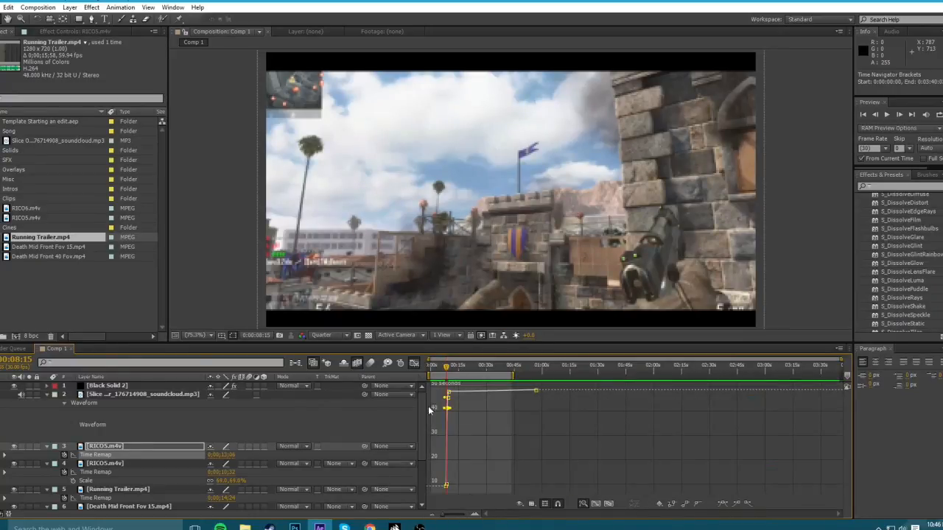
Change the killcam part's middle Time Remap keyframe at 0:00:09:11 to slightly later footage.
click(414, 363)
click(476, 514)
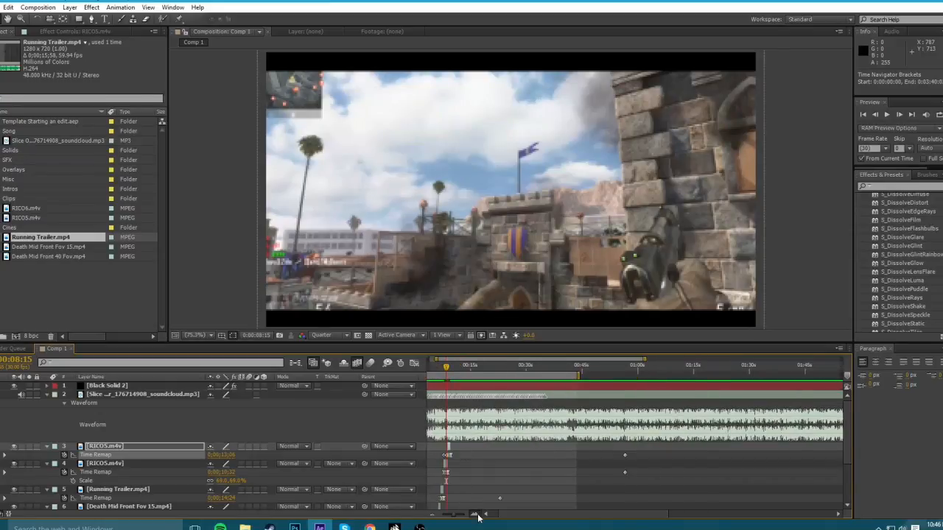
click(475, 515)
click(476, 514)
click(475, 515)
click(476, 514)
click(482, 366)
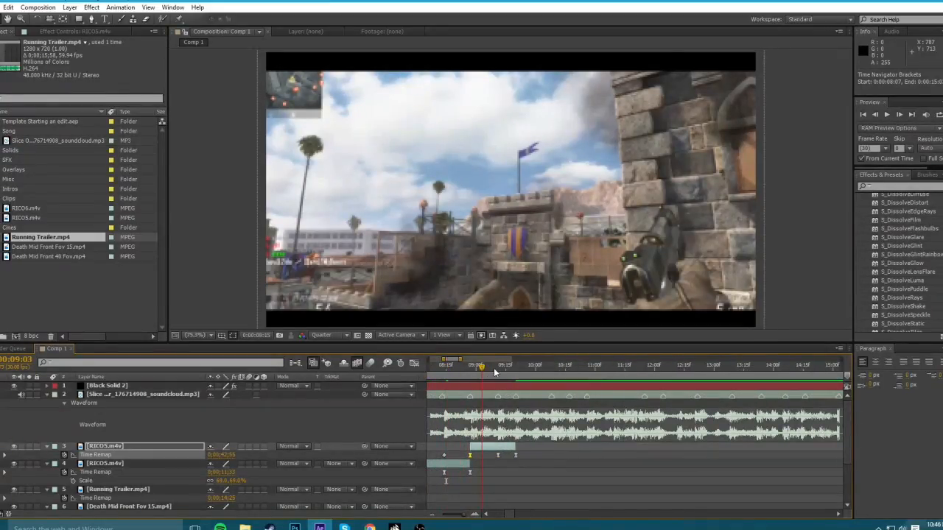
drag(492, 368, 499, 371)
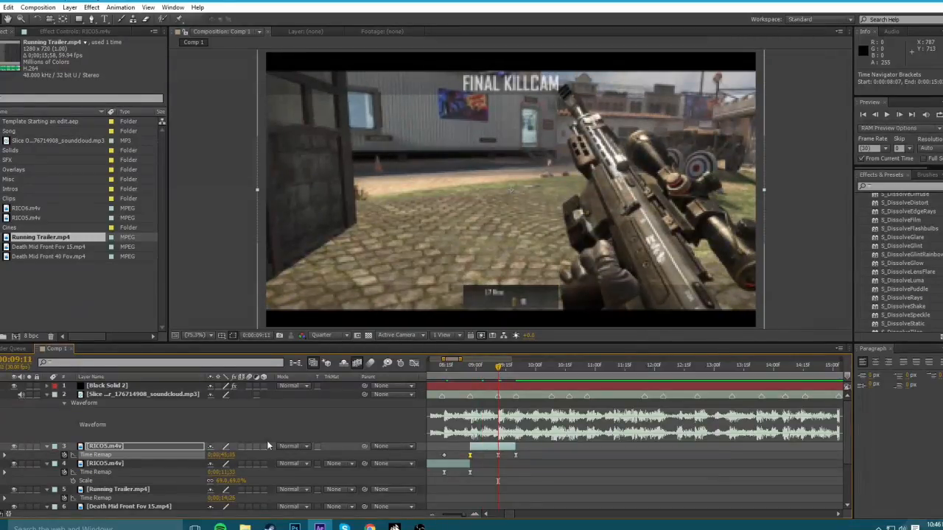
drag(225, 454, 236, 454)
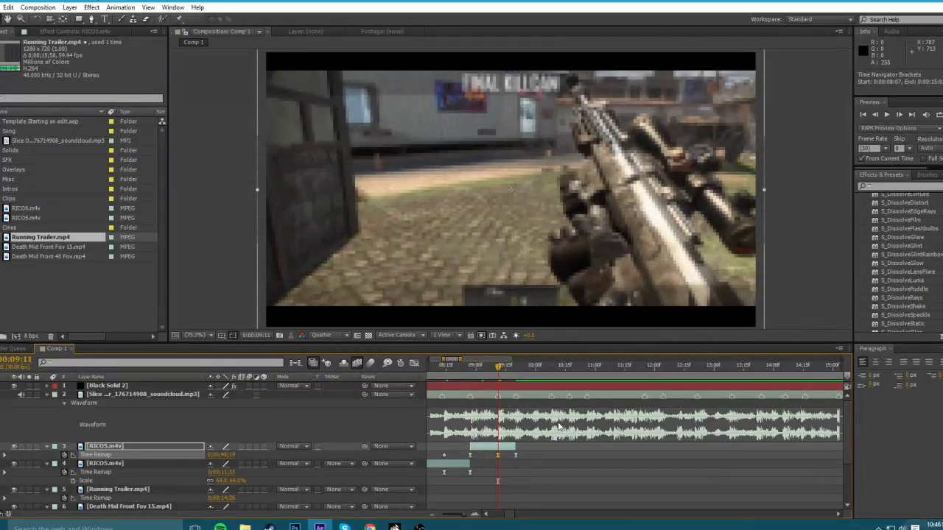
Shift the killcam part's final Time Remap keyframe to 0:00:09:19, advance it to slightly later footage, and return it to 0:00:09:20.
click(512, 368)
drag(515, 373, 513, 456)
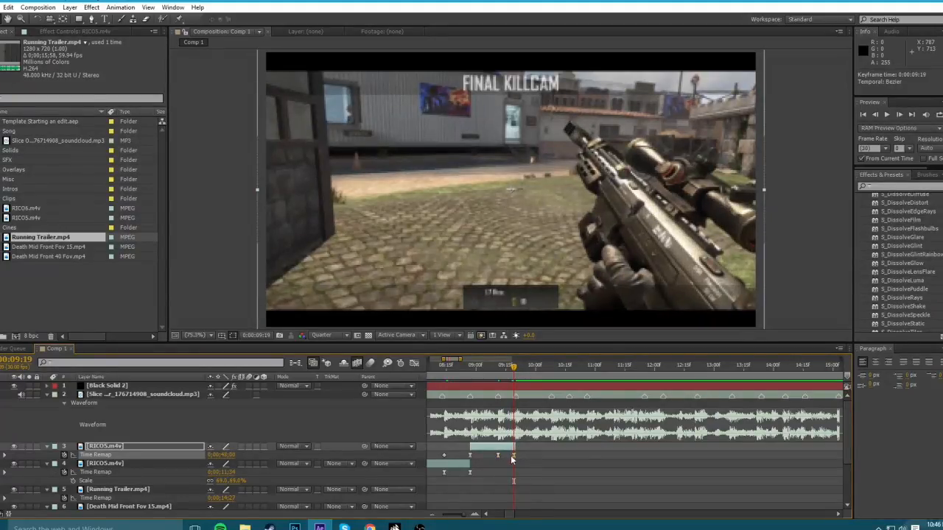
drag(223, 456, 239, 457)
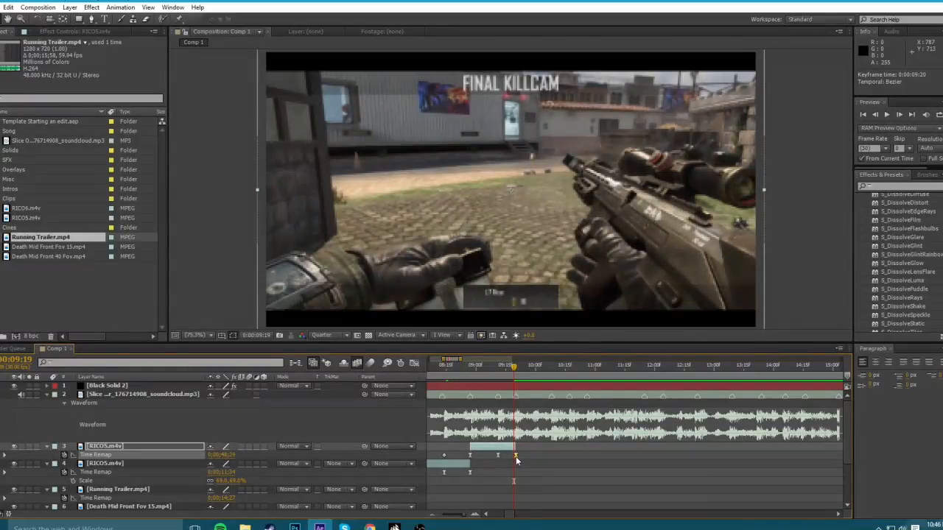
Display the value graph of the killcam part's three Time Remap keyframes, focused on the section around 0:00:09:02.
drag(536, 454, 469, 450)
click(415, 361)
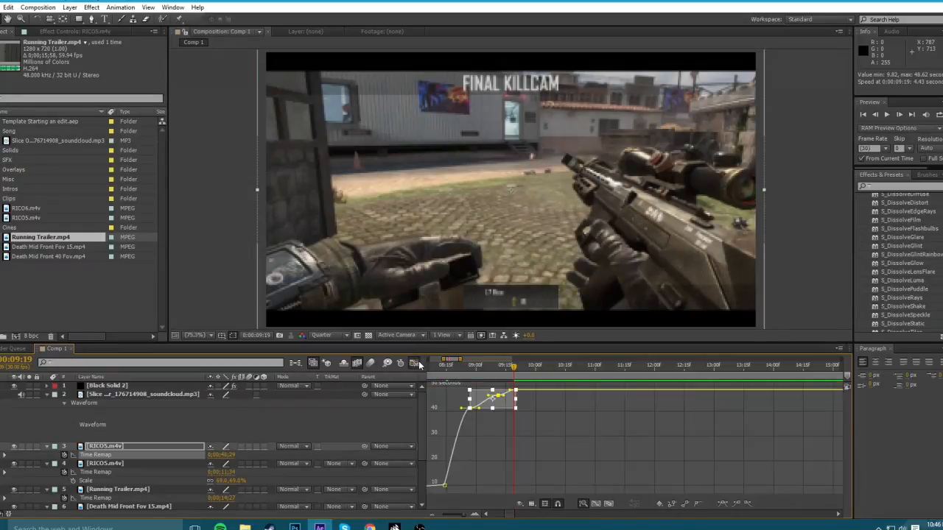
click(471, 410)
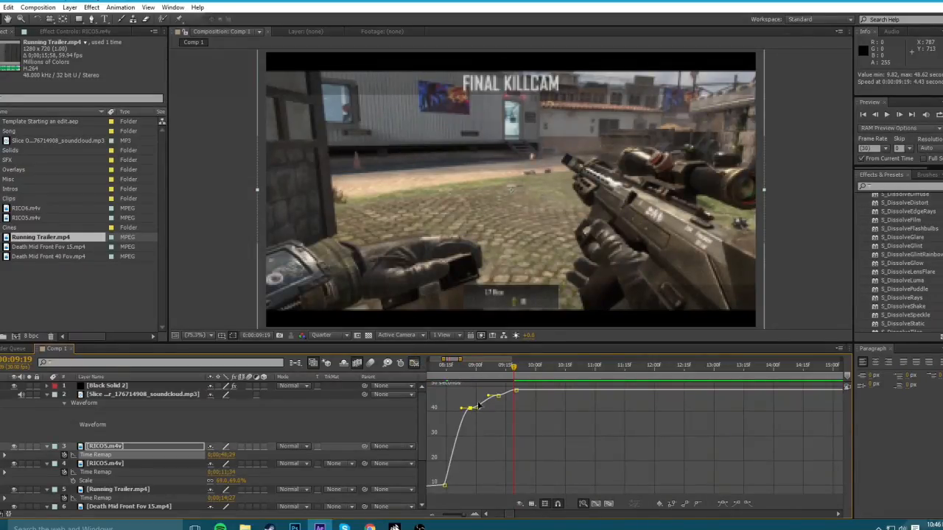
click(480, 370)
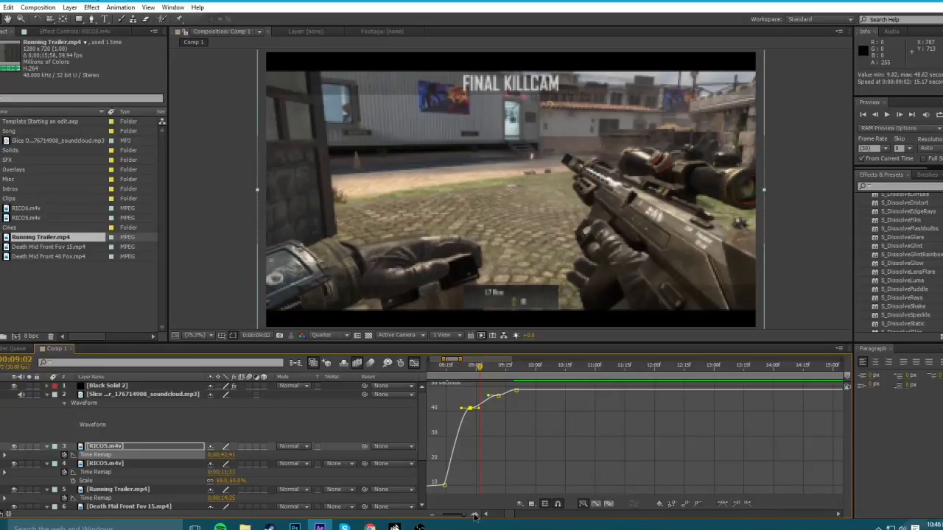
drag(475, 516, 477, 513)
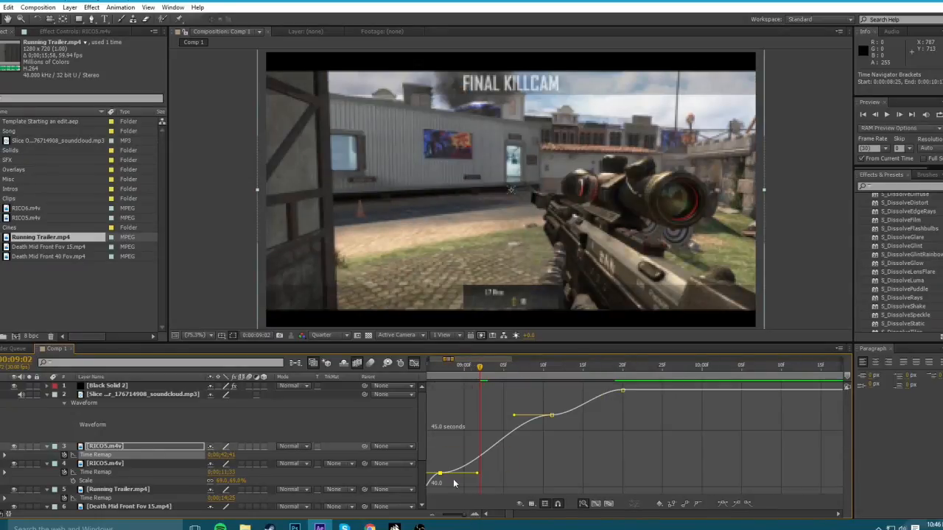
mouse_move(440, 475)
drag(551, 415, 554, 455)
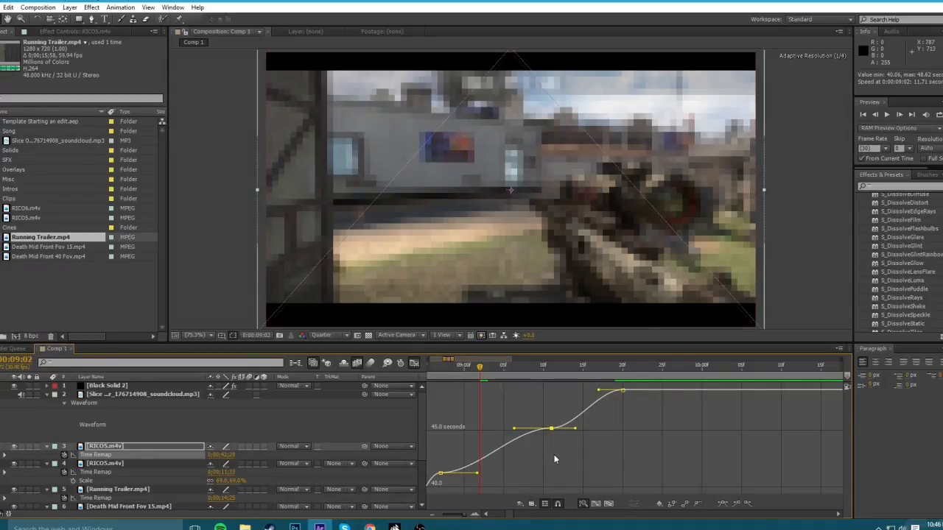
key(ctrl+z)
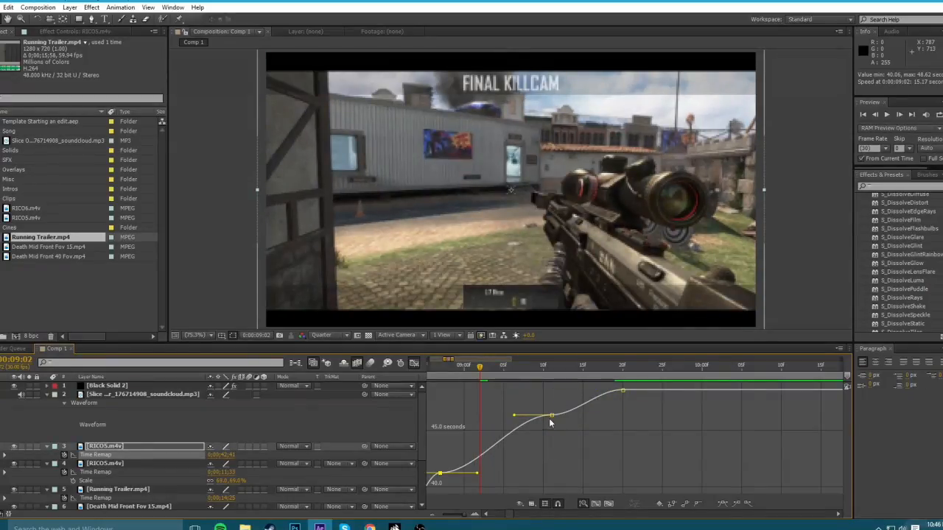
Steepen the curve handles at the killcam part's three Time Remap keyframes, making it fast at each beat and slower between.
click(551, 417)
click(504, 478)
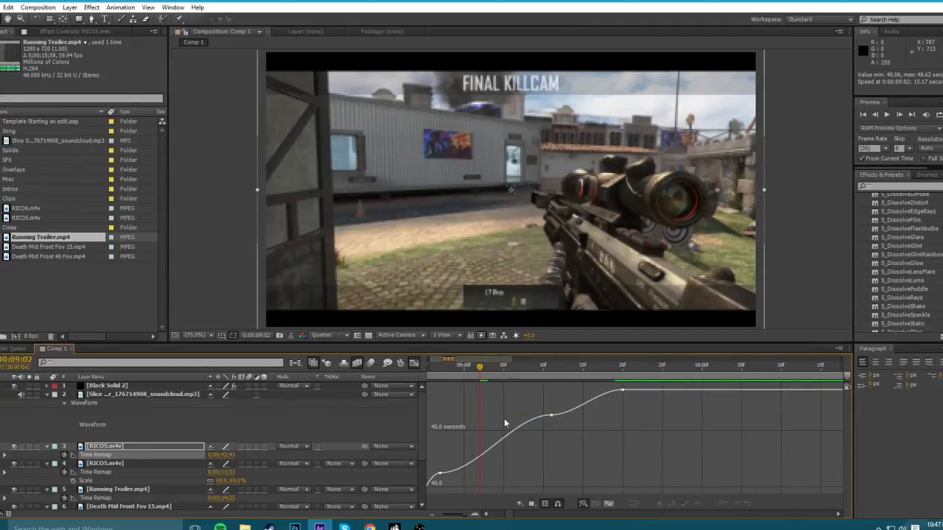
click(451, 468)
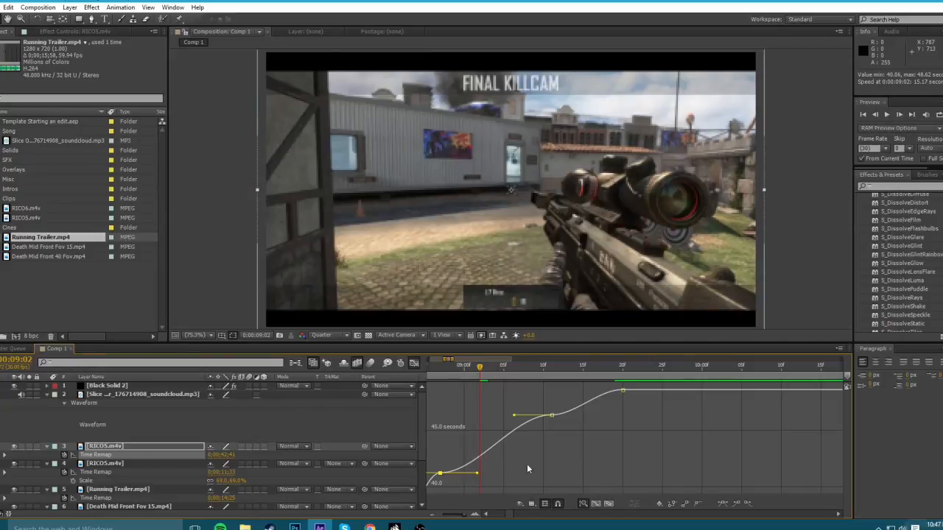
click(619, 372)
drag(477, 473, 463, 438)
drag(514, 418, 532, 453)
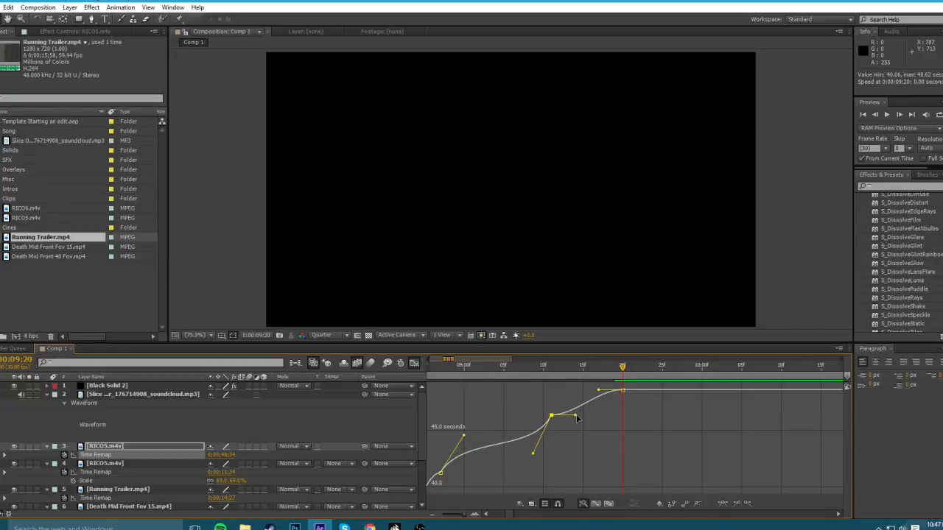
drag(578, 418, 613, 407)
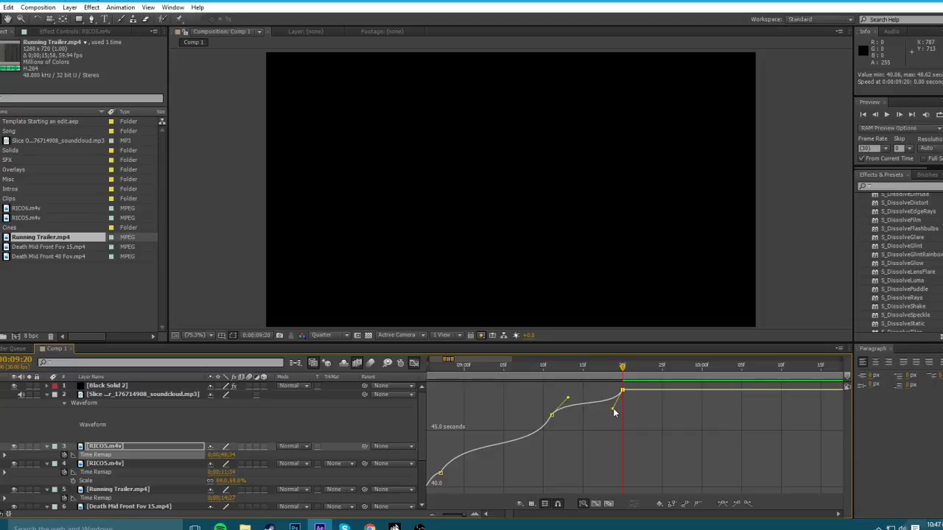
click(553, 415)
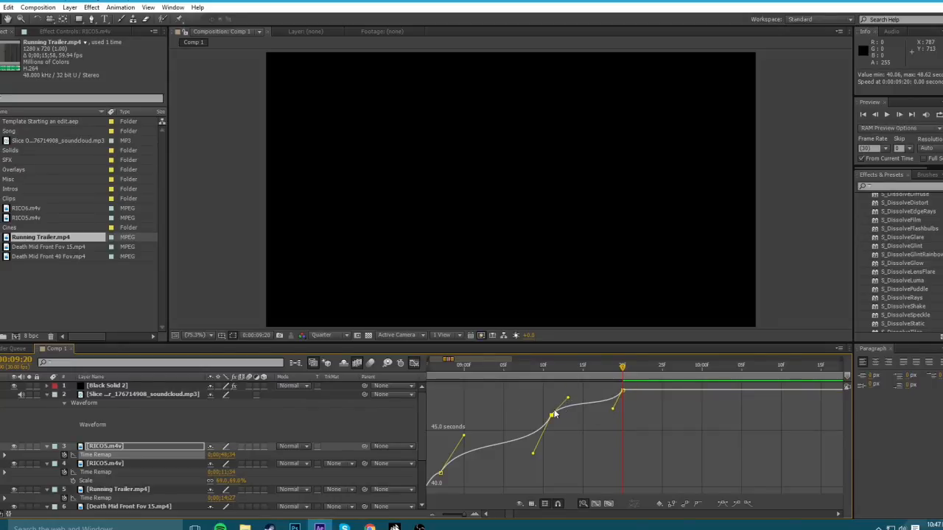
Return to the layer timeline and RAM-preview the composition from 0:00:00:00 to check the sync through the killcam part.
click(432, 512)
click(432, 513)
click(432, 513)
click(432, 512)
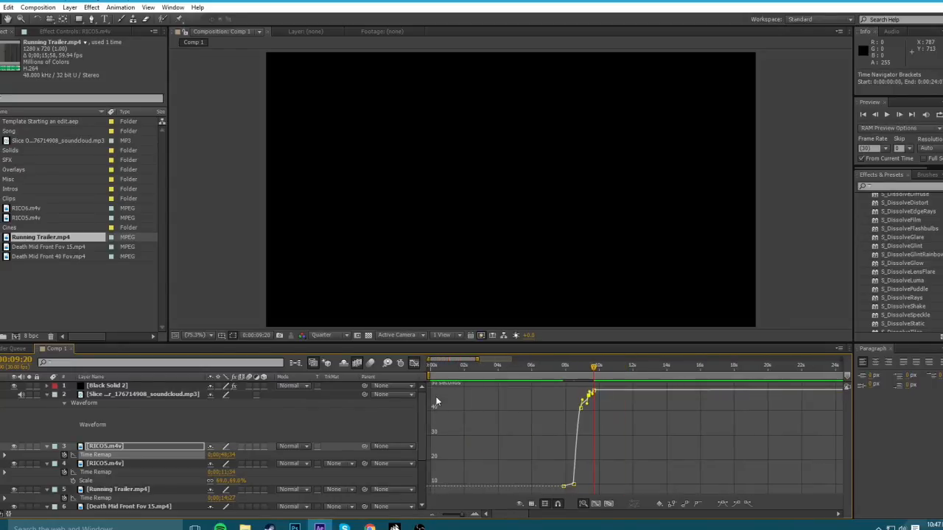
click(415, 366)
click(431, 513)
click(432, 513)
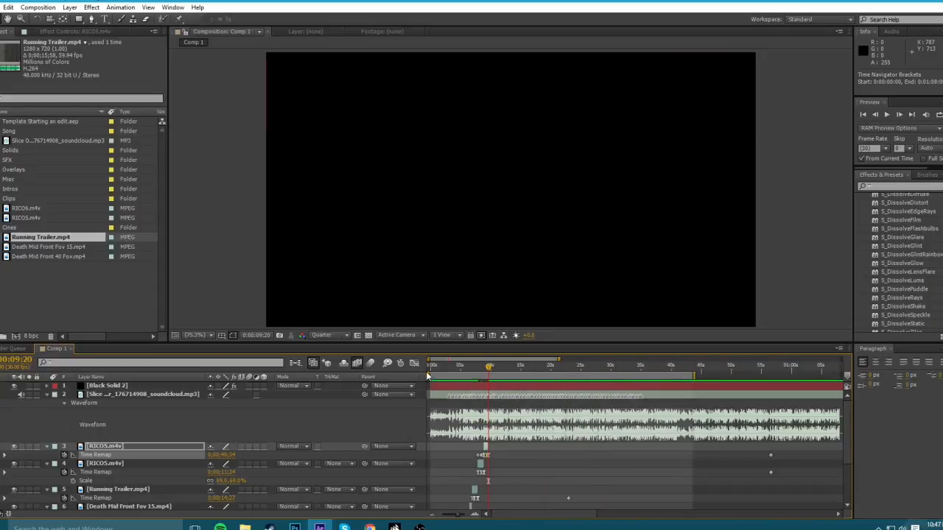
click(431, 366)
key(KP_0)
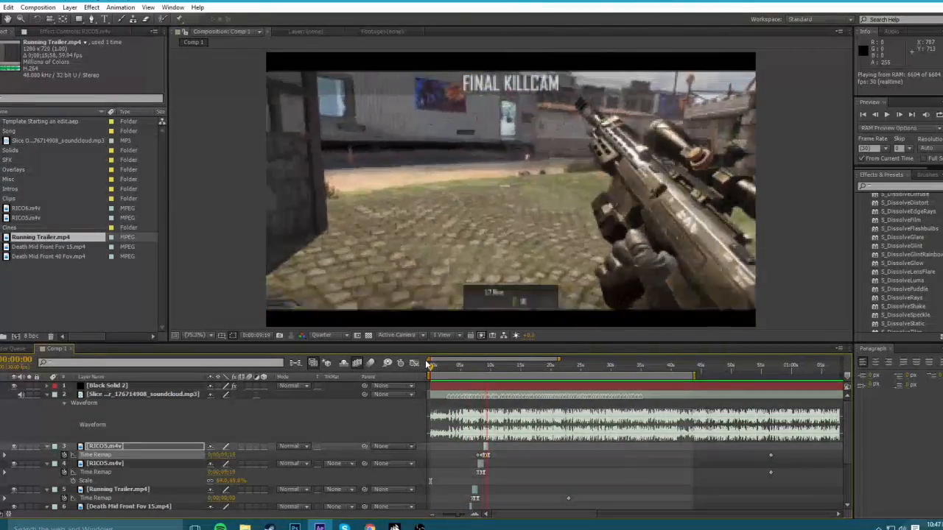
click(428, 365)
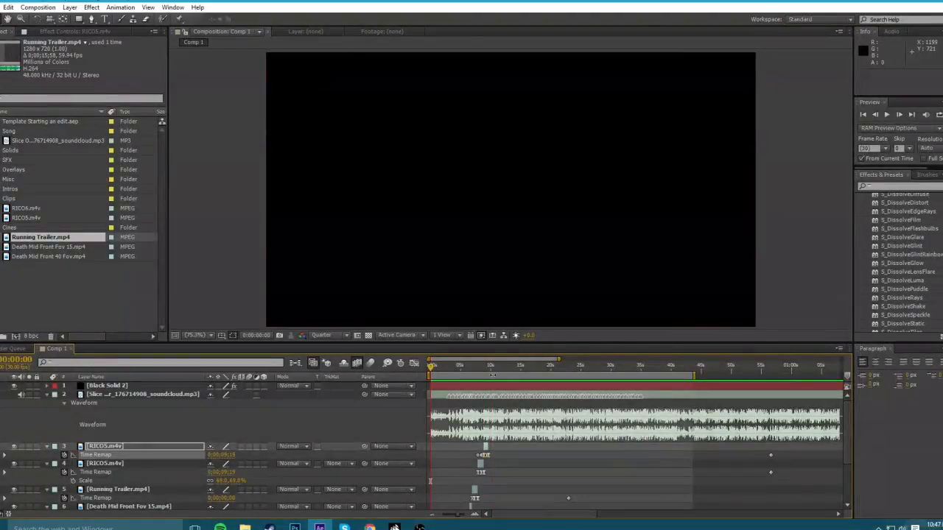
Set the killcam part's Time Remap keyframe at 0:00:09:11 to 0;00;45;31 and preview the part from 0:00:08:26.
drag(483, 368, 486, 372)
click(478, 523)
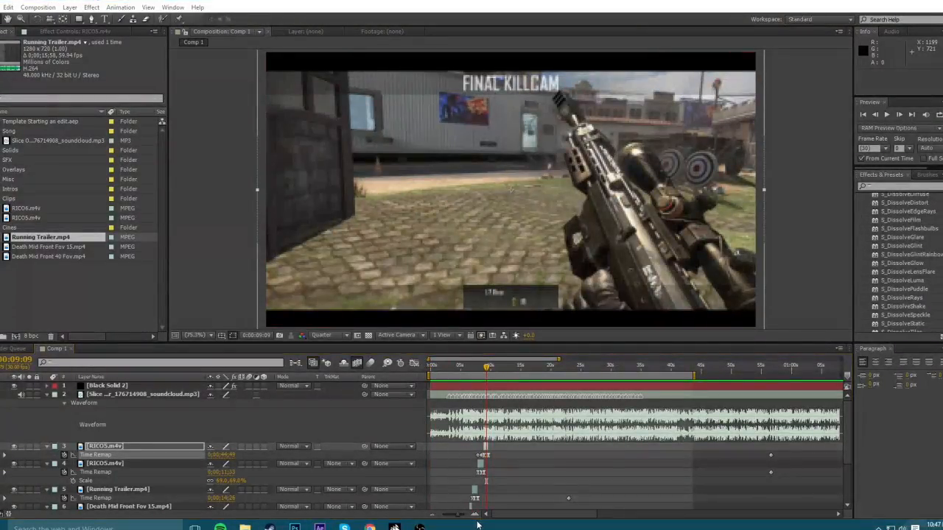
click(475, 514)
click(475, 514)
click(474, 514)
click(489, 367)
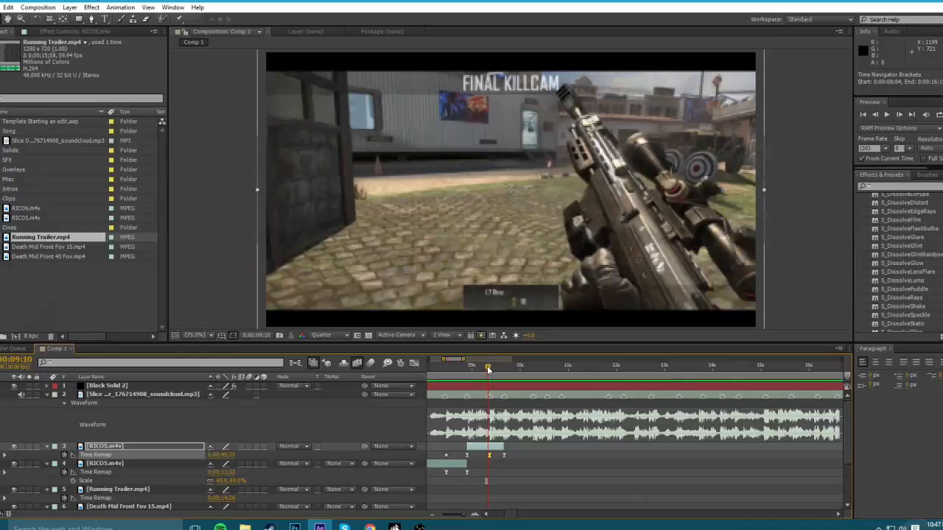
drag(226, 454, 411, 371)
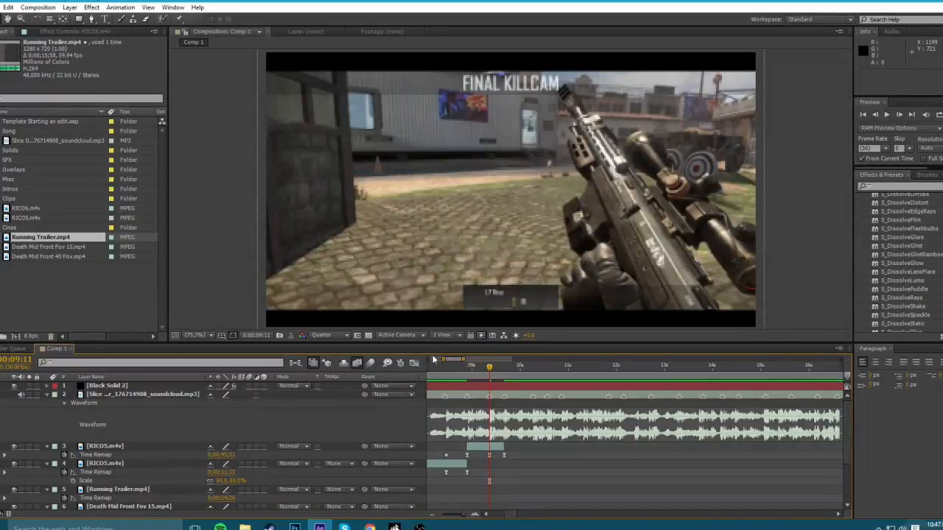
click(466, 364)
key(KP_0)
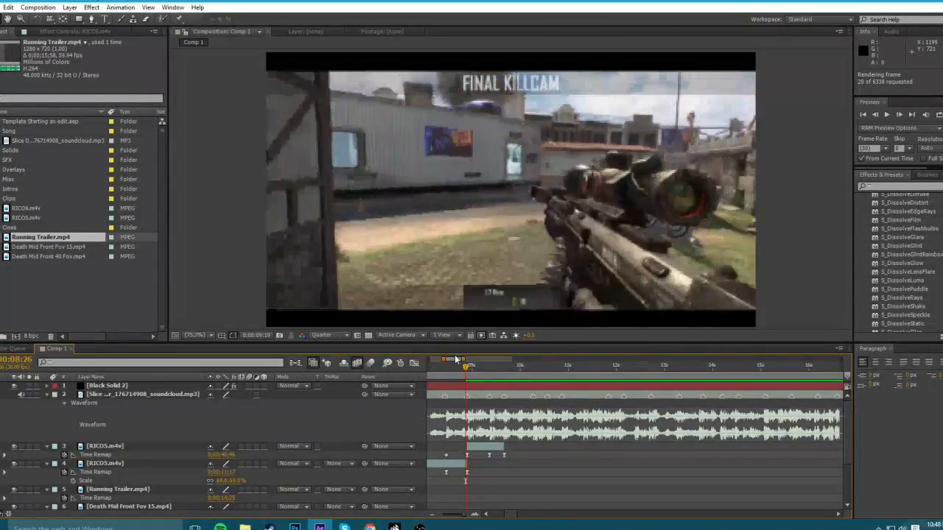
key(space)
Replace the killcam part's final Time Remap keyframe with the 0;00;47;29 footage keyframed at 0:00:09:18, and move the new keyframe to 0:00:09:20.
drag(488, 366, 501, 372)
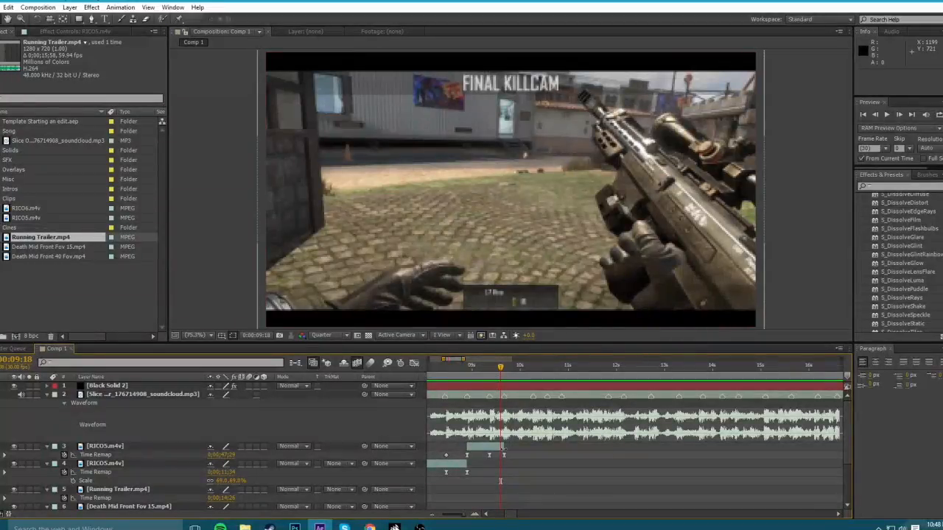
click(96, 454)
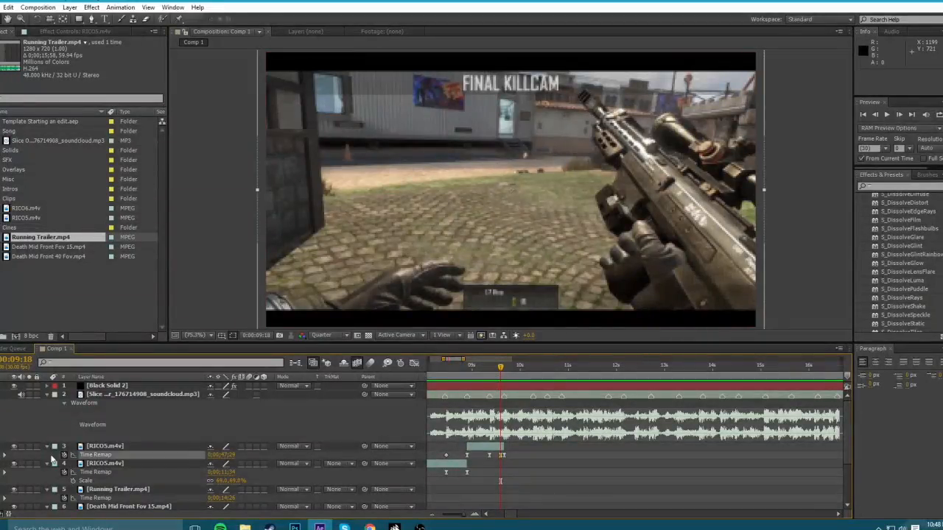
click(500, 456)
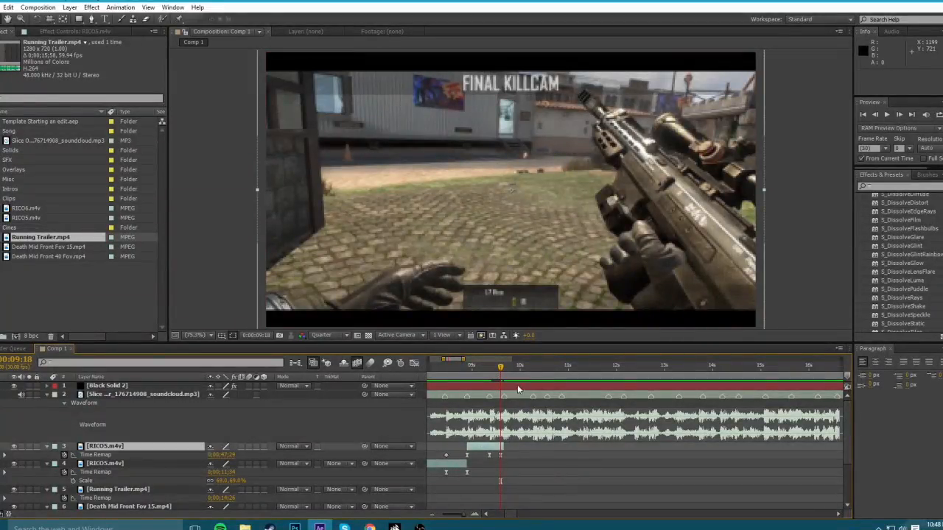
key(space)
drag(499, 455, 505, 457)
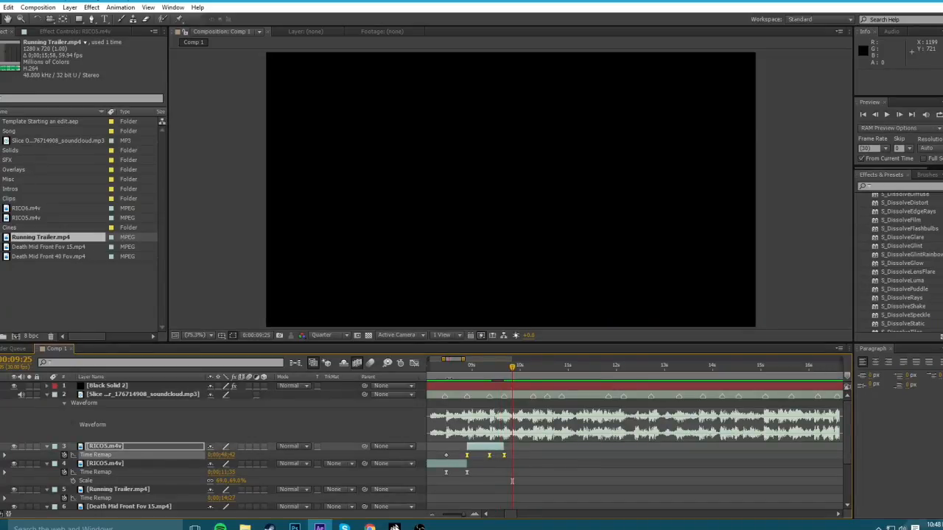
In the value graph, steepen the killcam part's Time Remap curve leaving its first keyframe and entering the 0:00:09:11 keyframe, slower between.
click(414, 362)
click(471, 422)
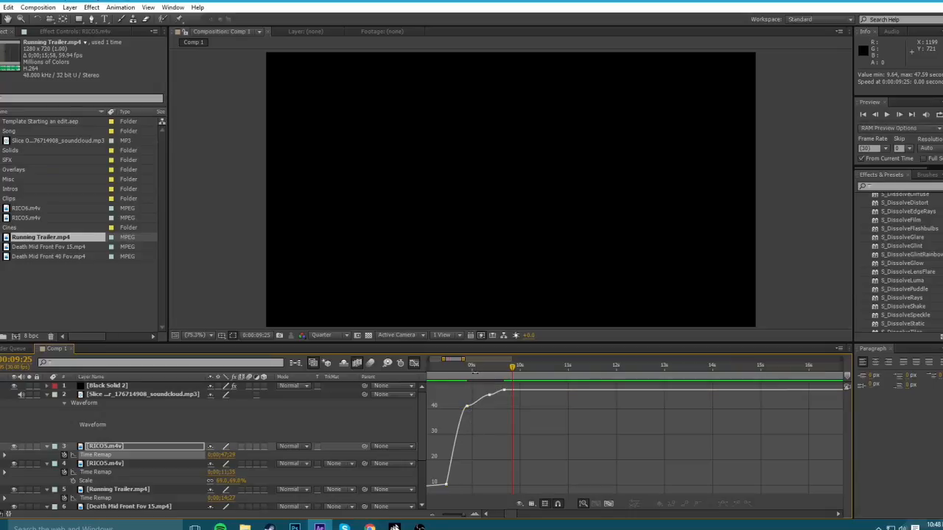
click(478, 367)
click(474, 514)
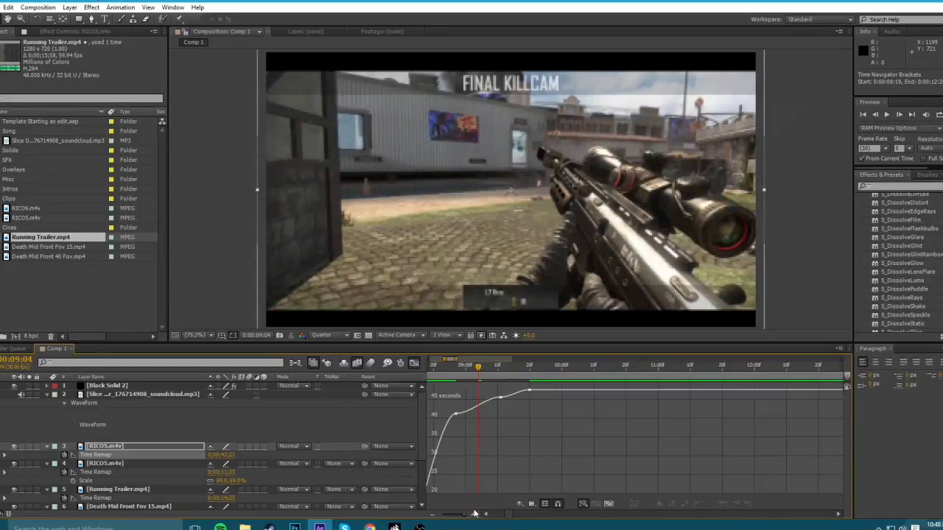
click(474, 514)
click(434, 480)
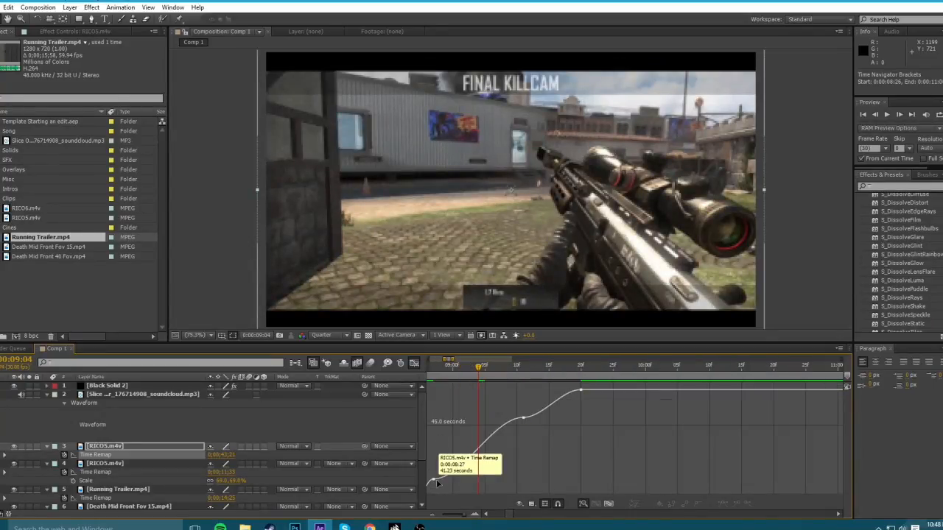
drag(465, 483, 462, 464)
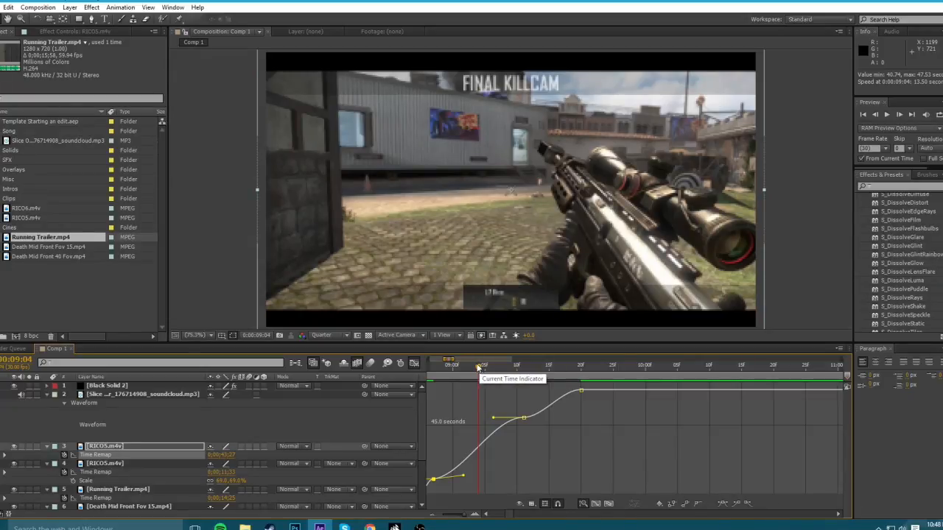
click(563, 366)
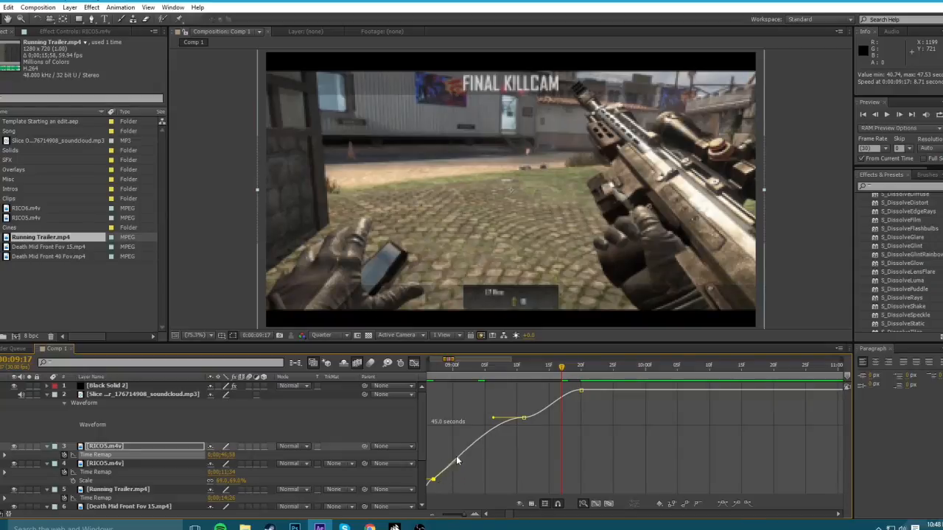
drag(457, 460, 502, 465)
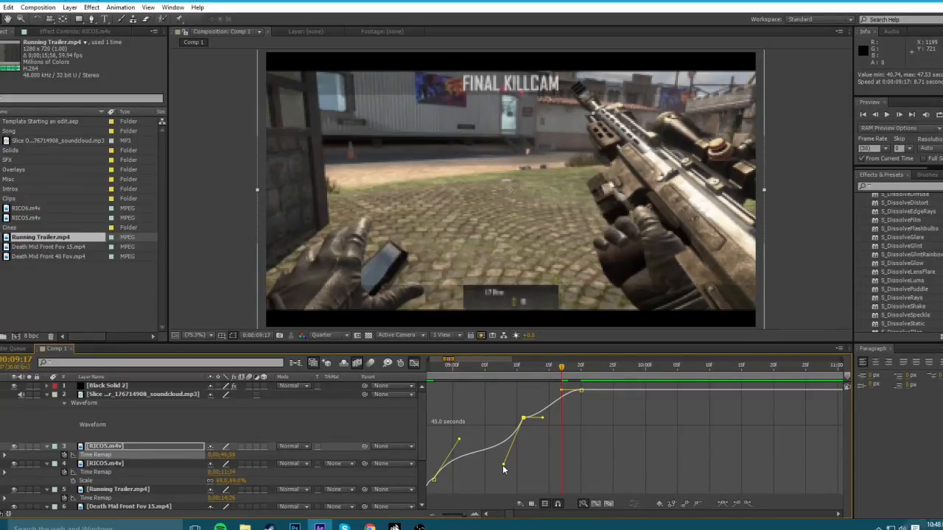
click(460, 439)
drag(462, 439, 462, 433)
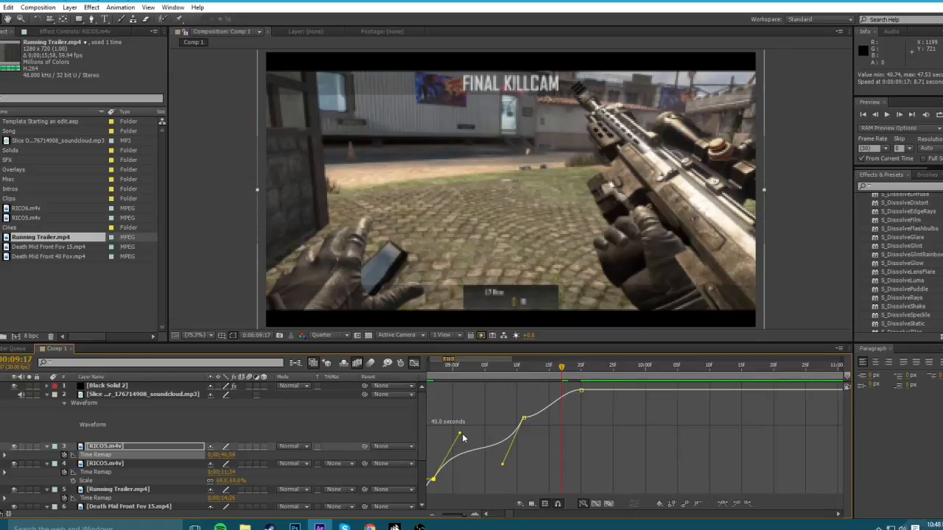
Reshape the killcam part's Time Remap curve between the 0:00:09:11 keyframe and the final keyframe at 0:00:09:20.
click(524, 418)
drag(543, 418, 572, 409)
click(582, 370)
Return to the layer timeline and RAM-preview the composition from 0:00:06:17 to check the sync through the killcam part.
click(431, 514)
click(431, 514)
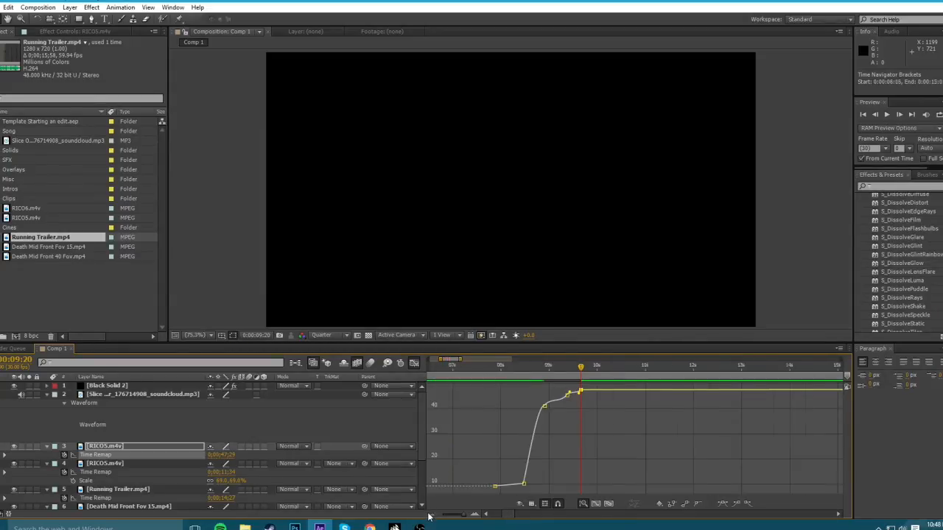
click(430, 514)
click(414, 364)
click(431, 514)
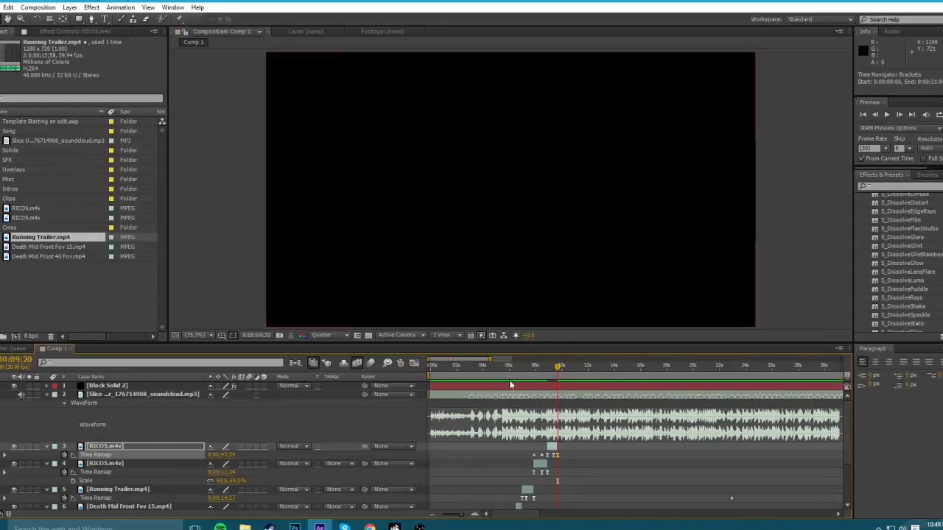
click(517, 364)
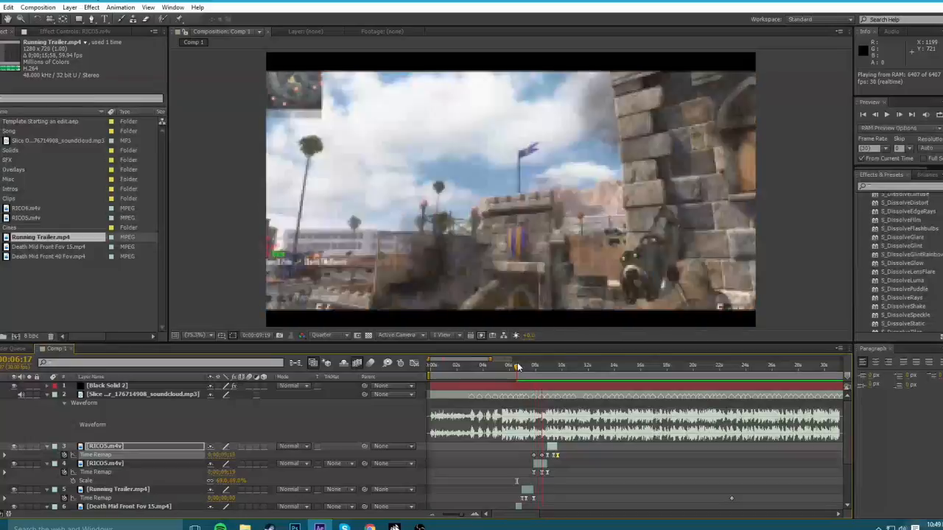
key(space)
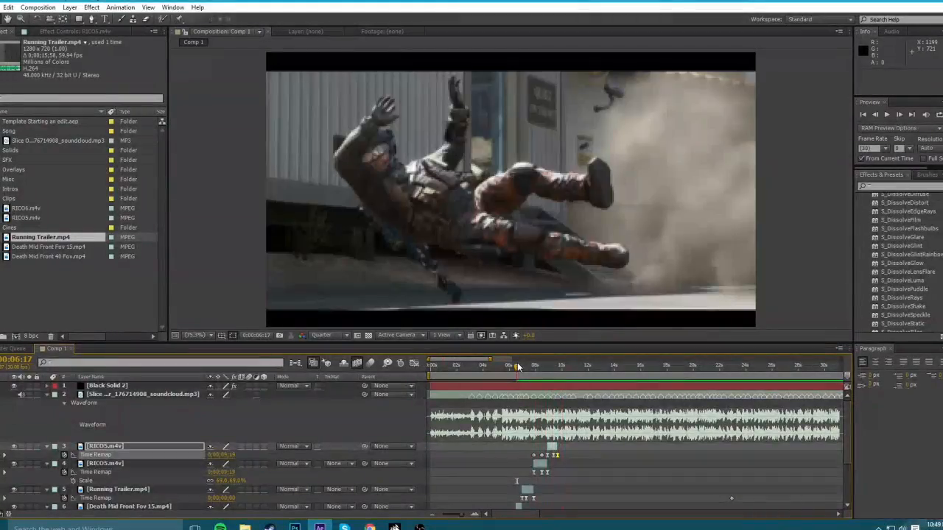
key(KP_0)
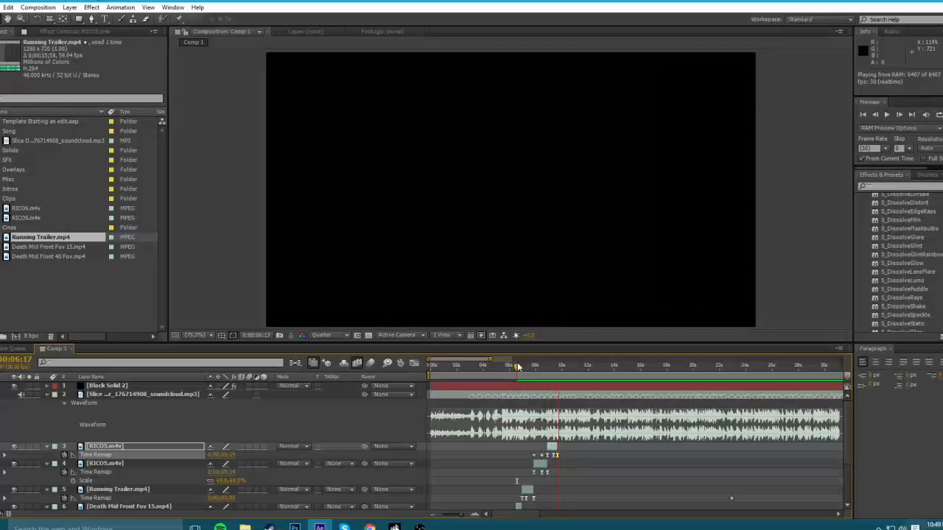
RAM-preview the composition from 0:00:00:00 to check the whole synced edit, and scrub to the cinematic at 0:00:06:08.
click(431, 513)
click(431, 513)
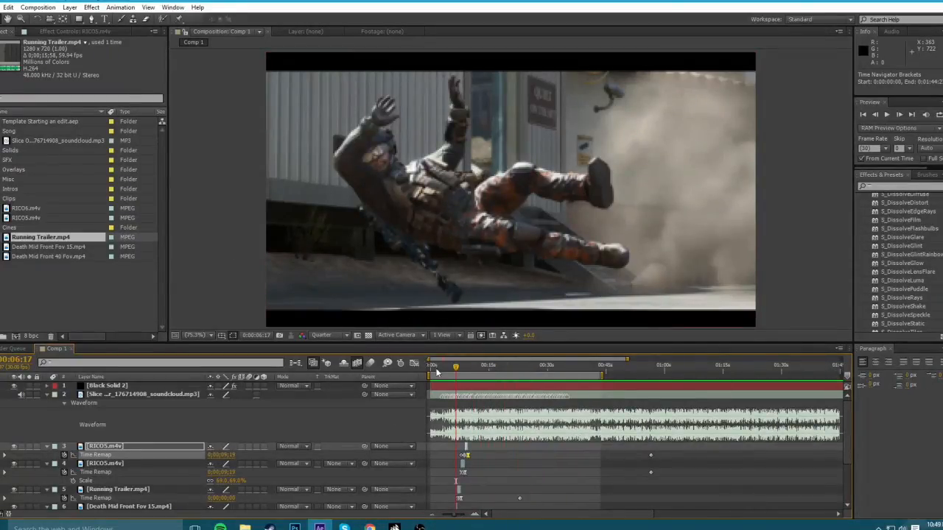
key(Home)
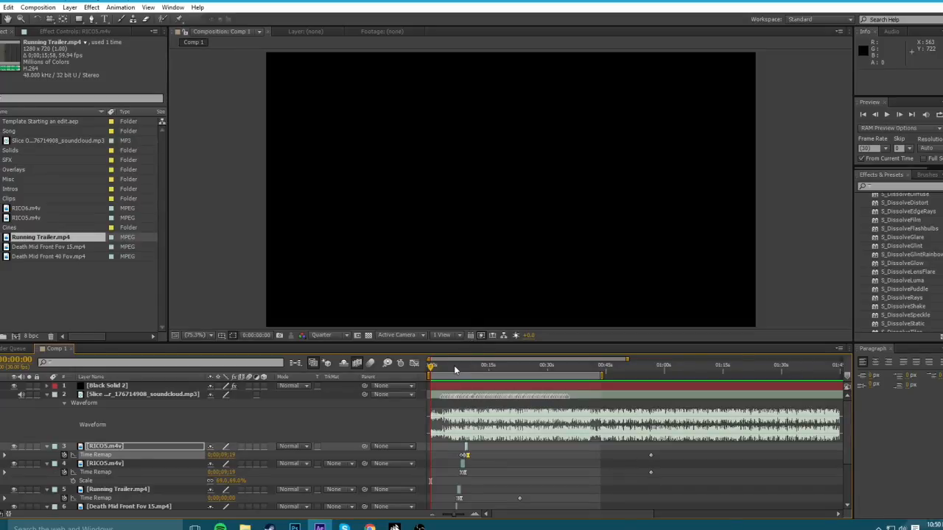
click(454, 366)
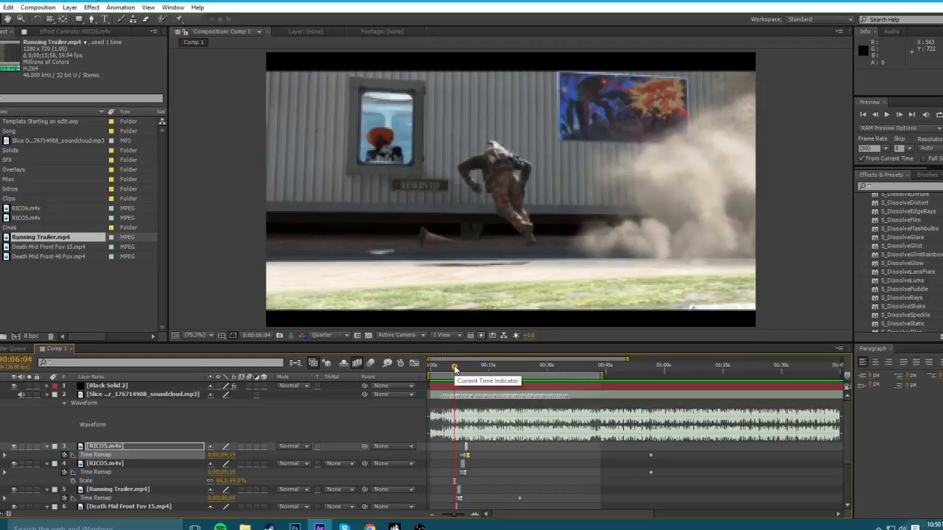
drag(454, 368, 418, 369)
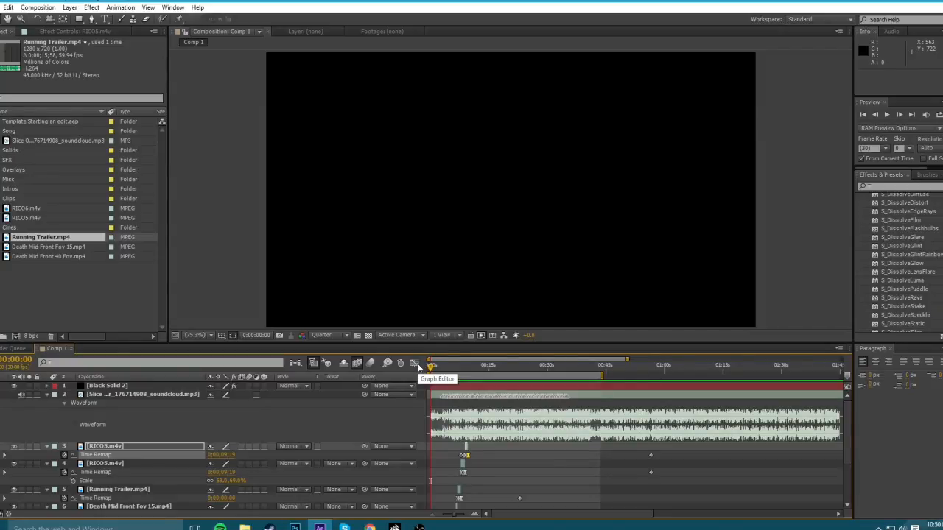
key(KP_0)
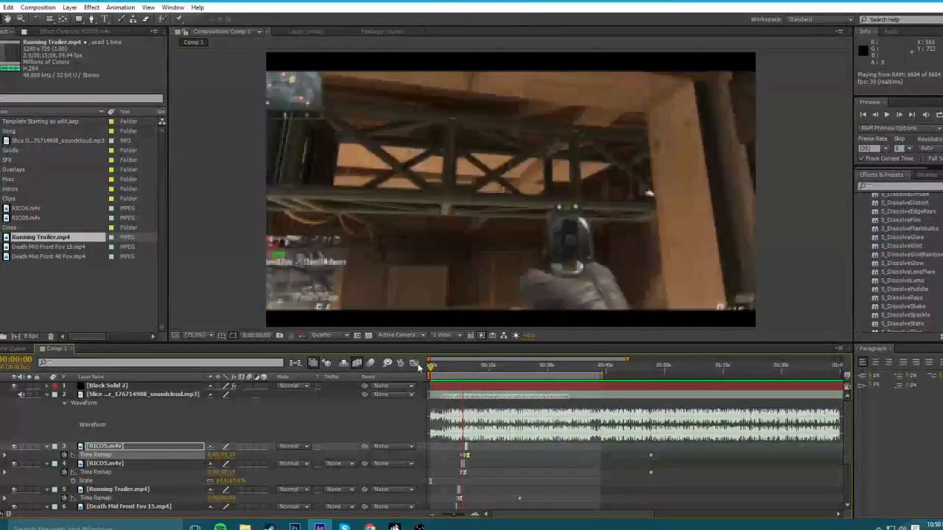
key(space)
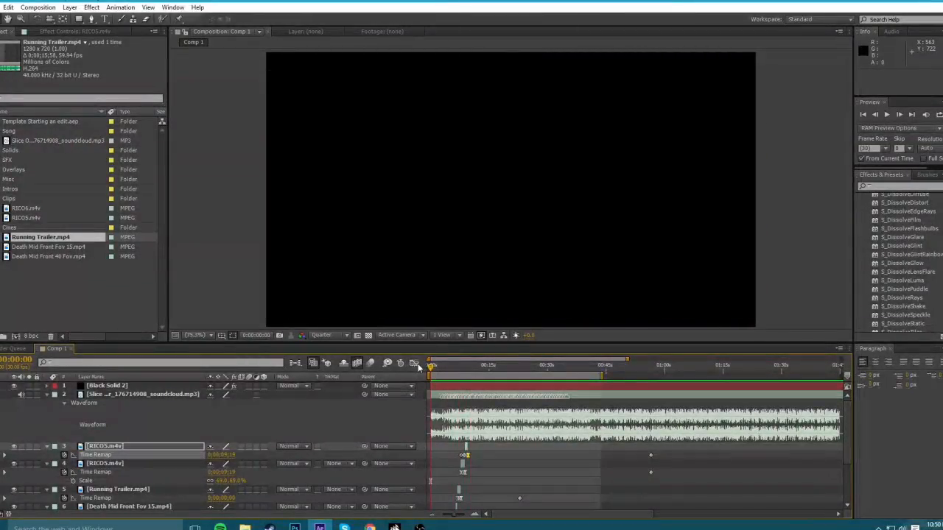
drag(436, 371, 459, 383)
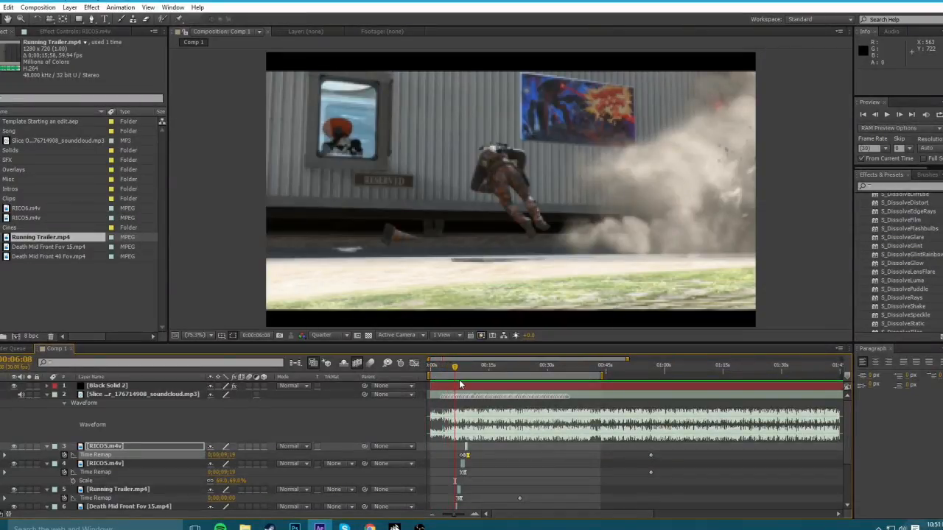